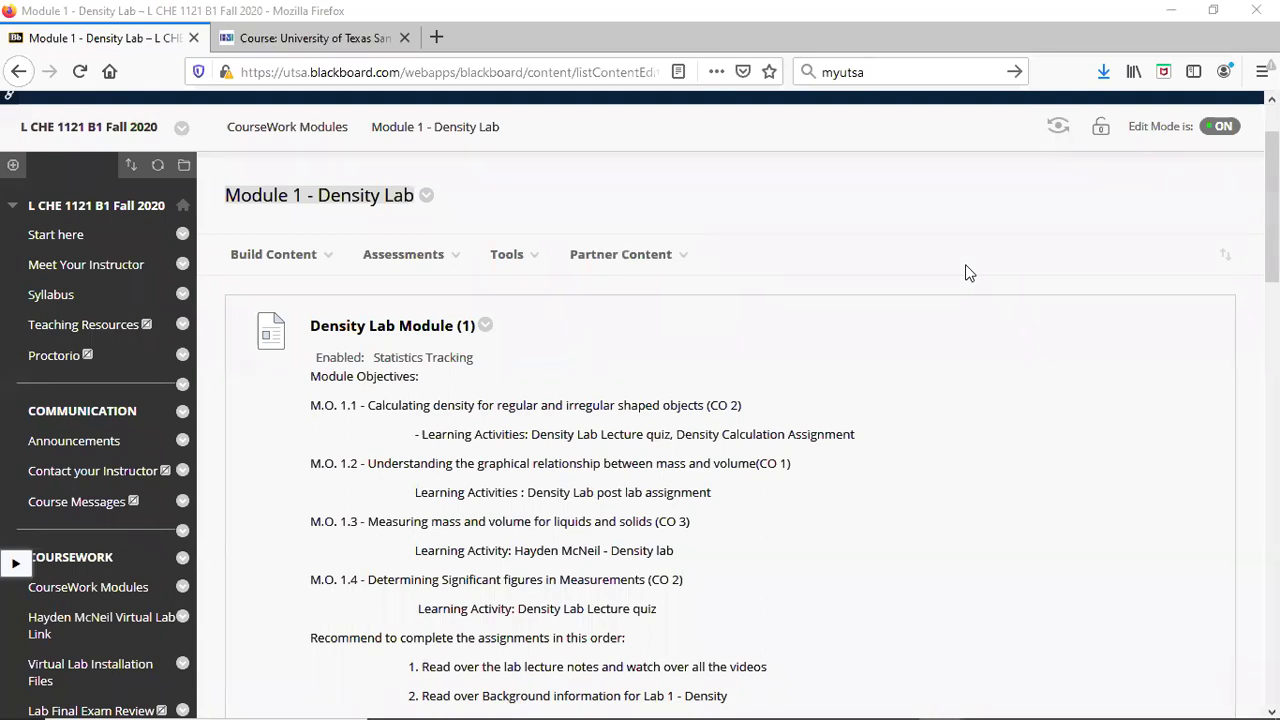
- Show and dismiss the course tools list, then scroll down the Density Lab module
click(506, 254)
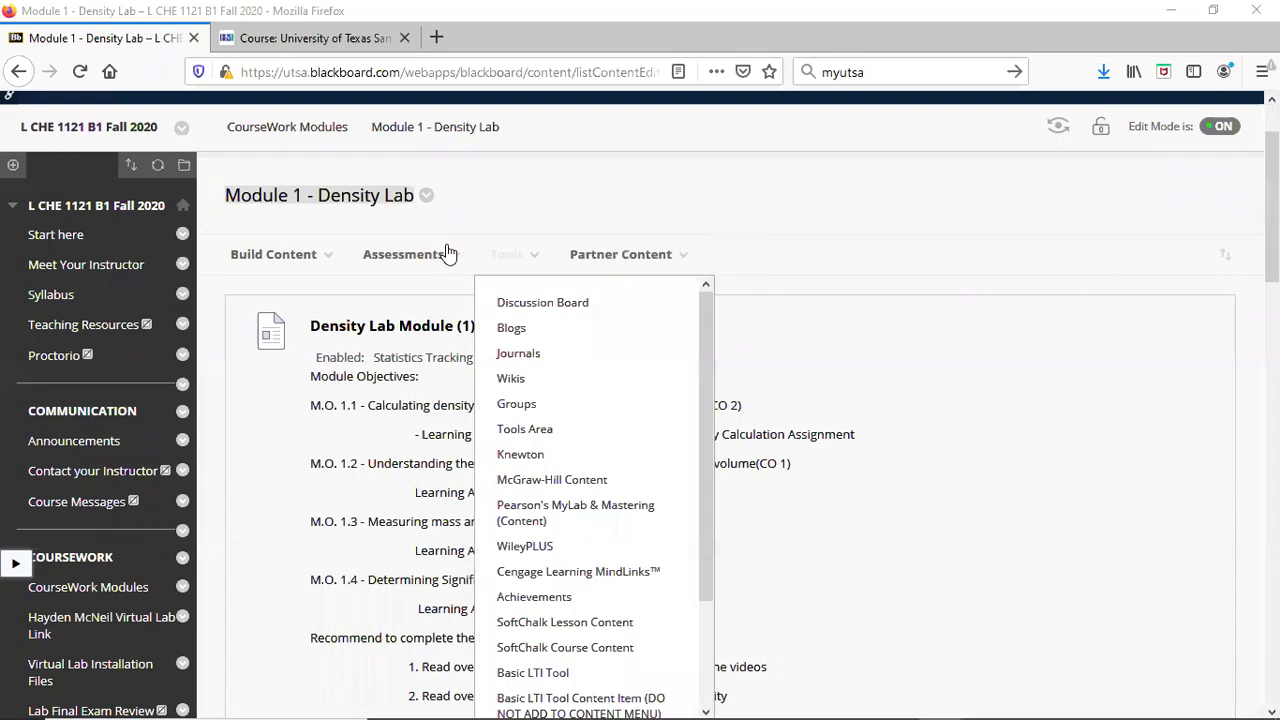
click(892, 328)
scroll(892, 328, down, 2)
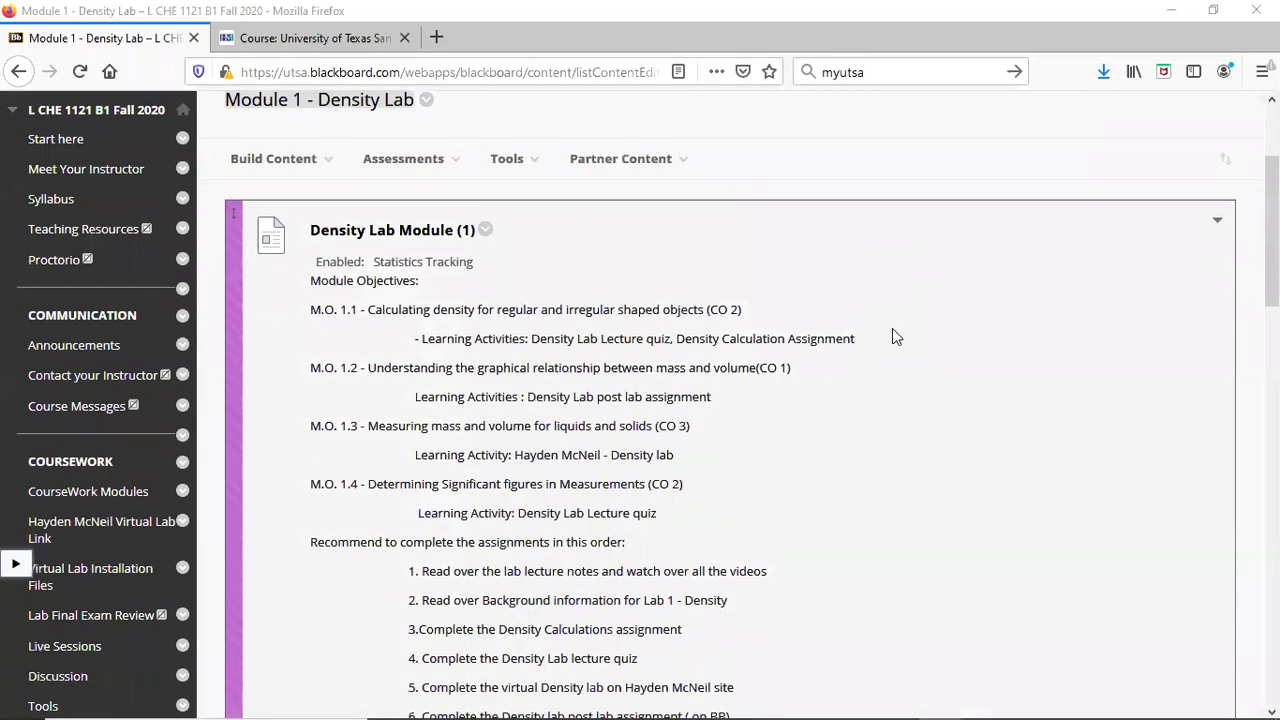
scroll(892, 328, down, 1)
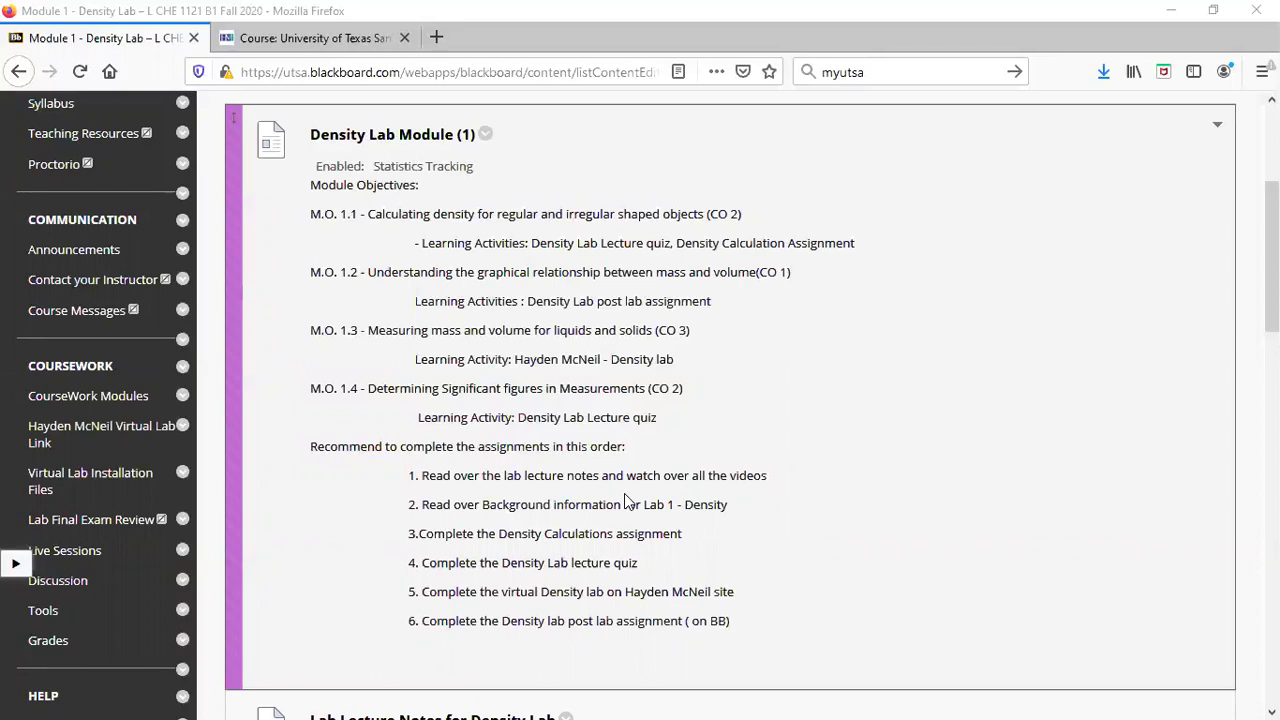
- Review the module items, then switch to the Hayden-McNeil CHEM 1121 course tab with Ctrl+Tab
scroll(669, 495, down, 4)
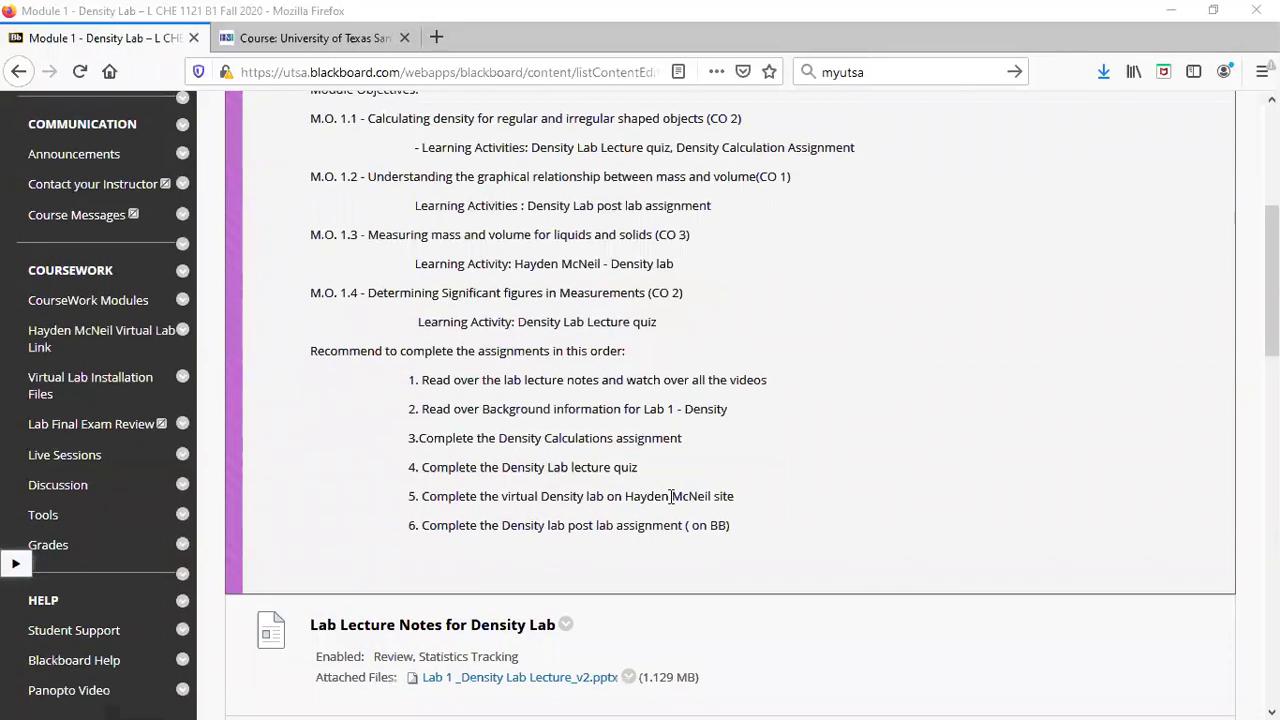
scroll(669, 495, down, 2)
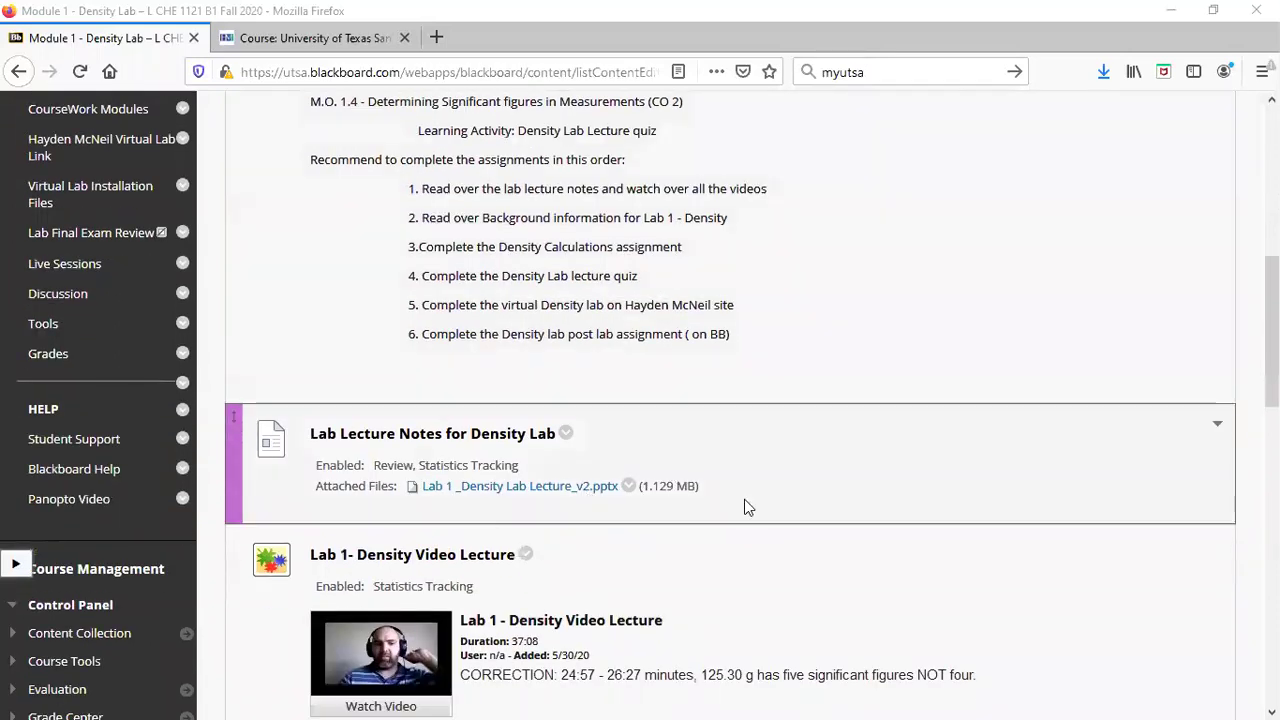
scroll(948, 488, down, 4)
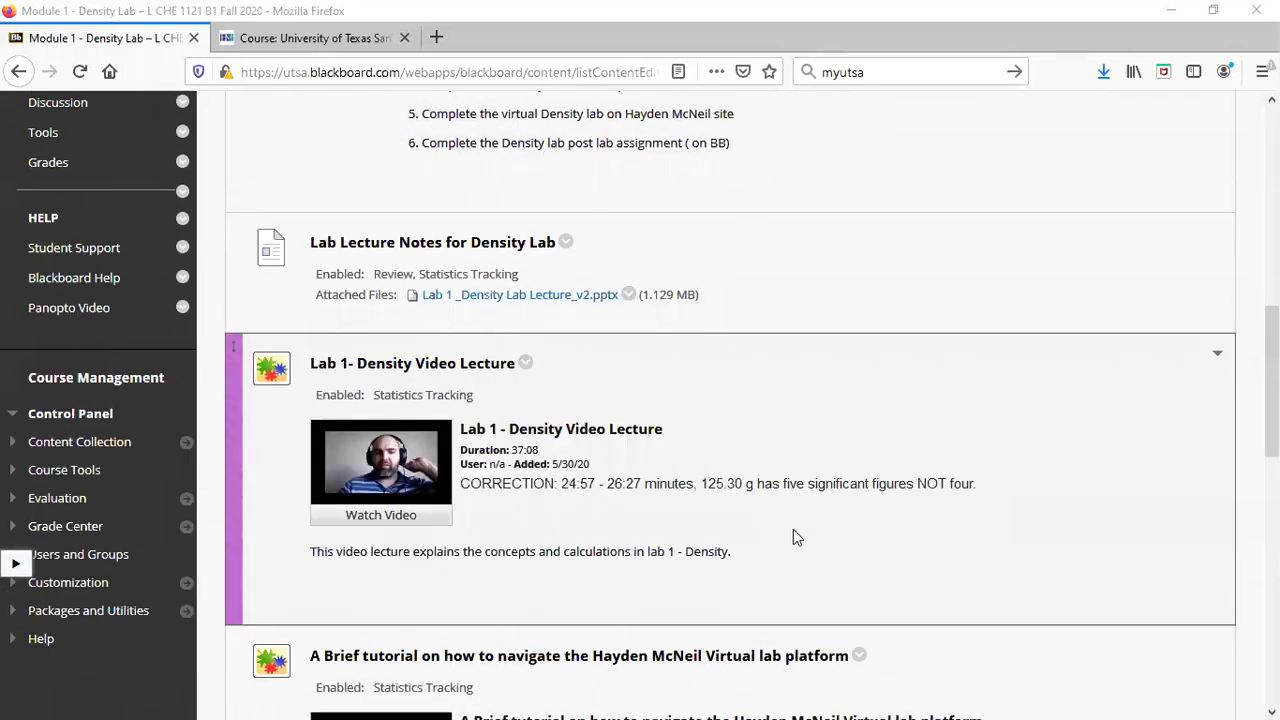
scroll(793, 529, down, 6)
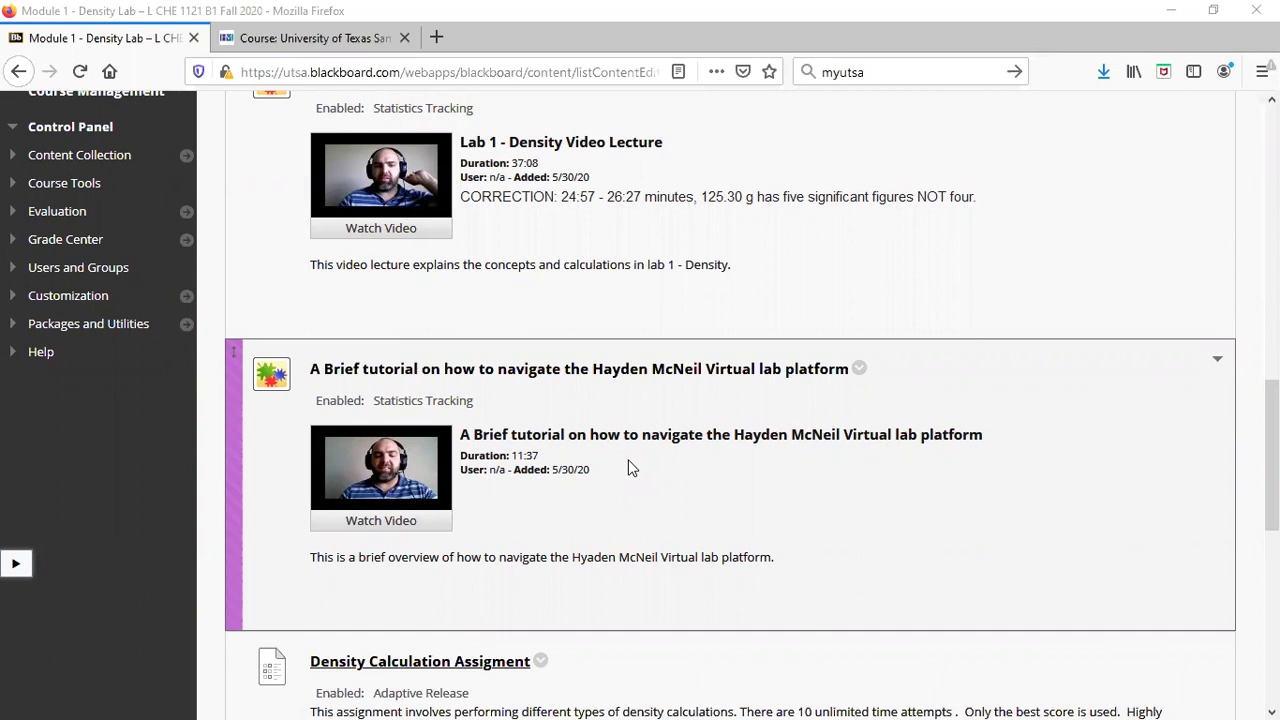
scroll(630, 467, down, 4)
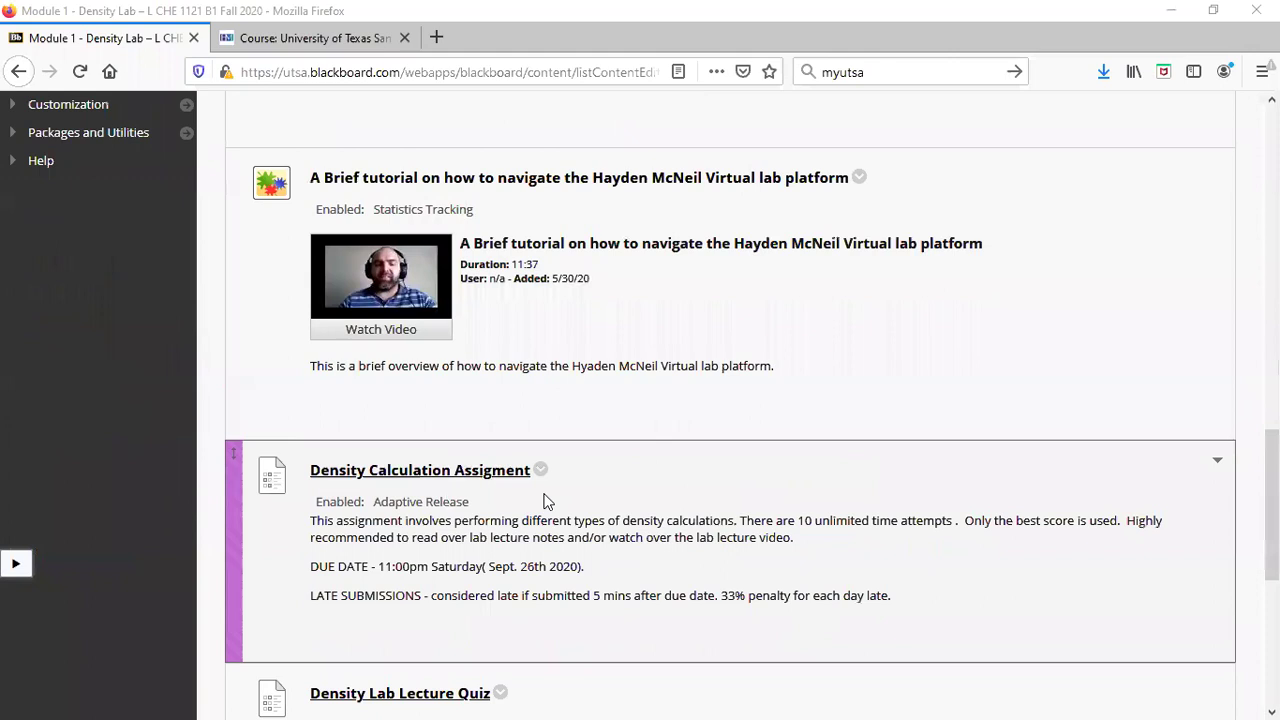
scroll(545, 500, down, 5)
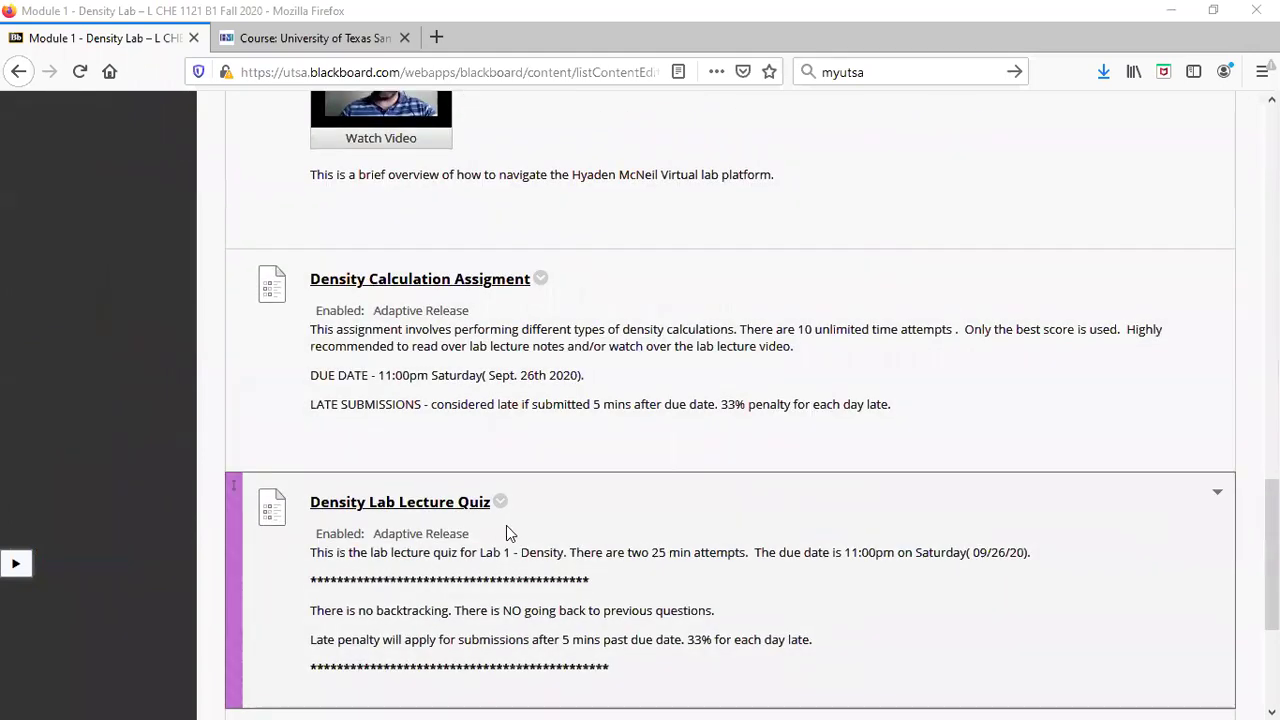
scroll(508, 527, down, 1)
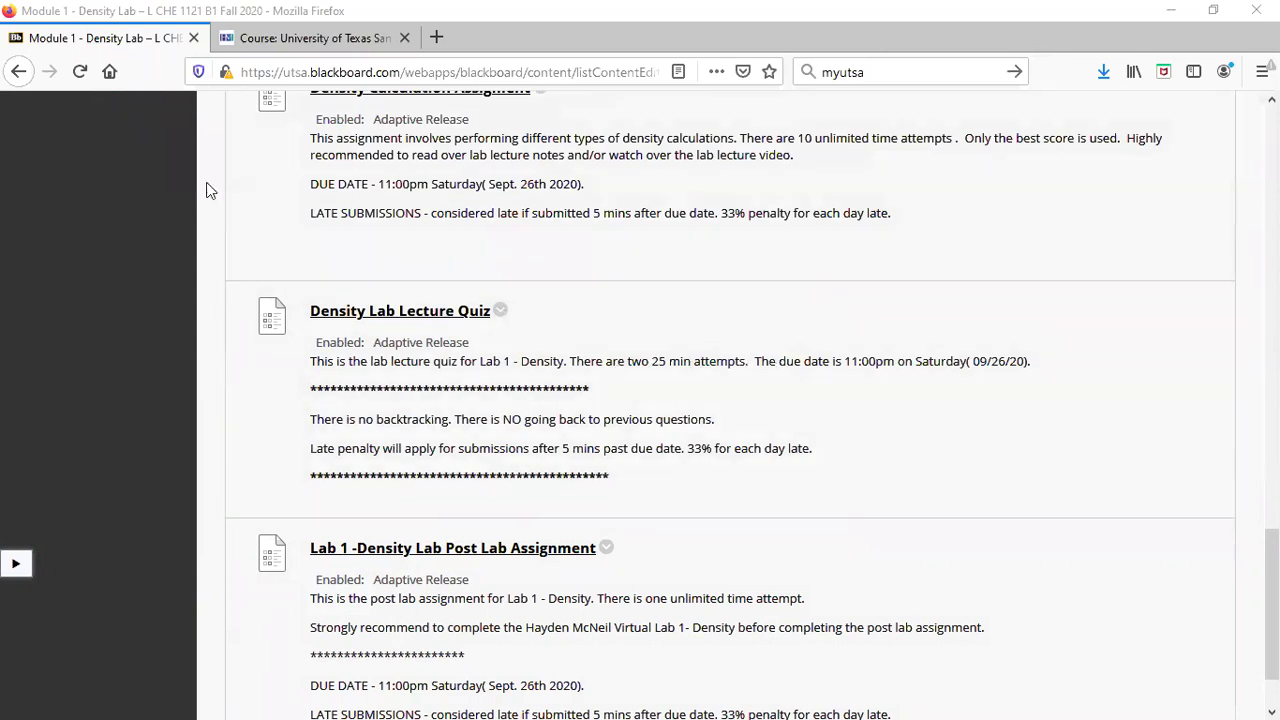
scroll(207, 190, up, 5)
scroll(207, 190, up, 10)
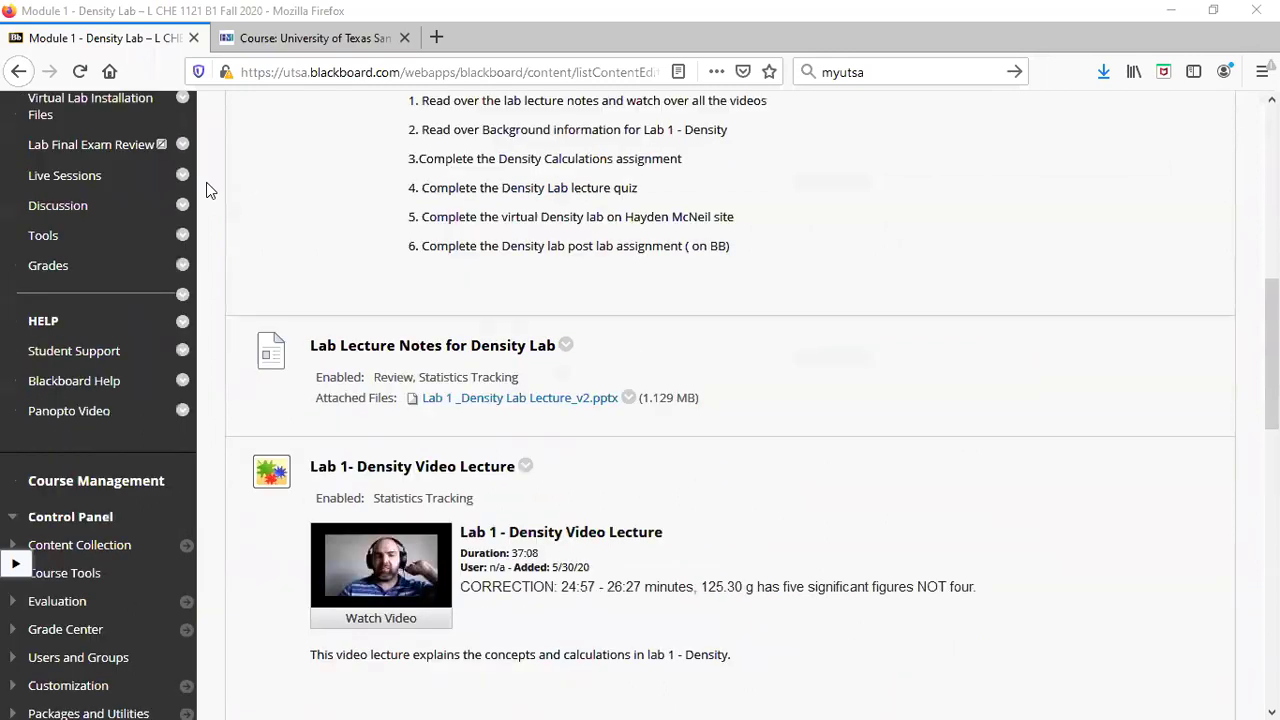
scroll(207, 190, up, 1)
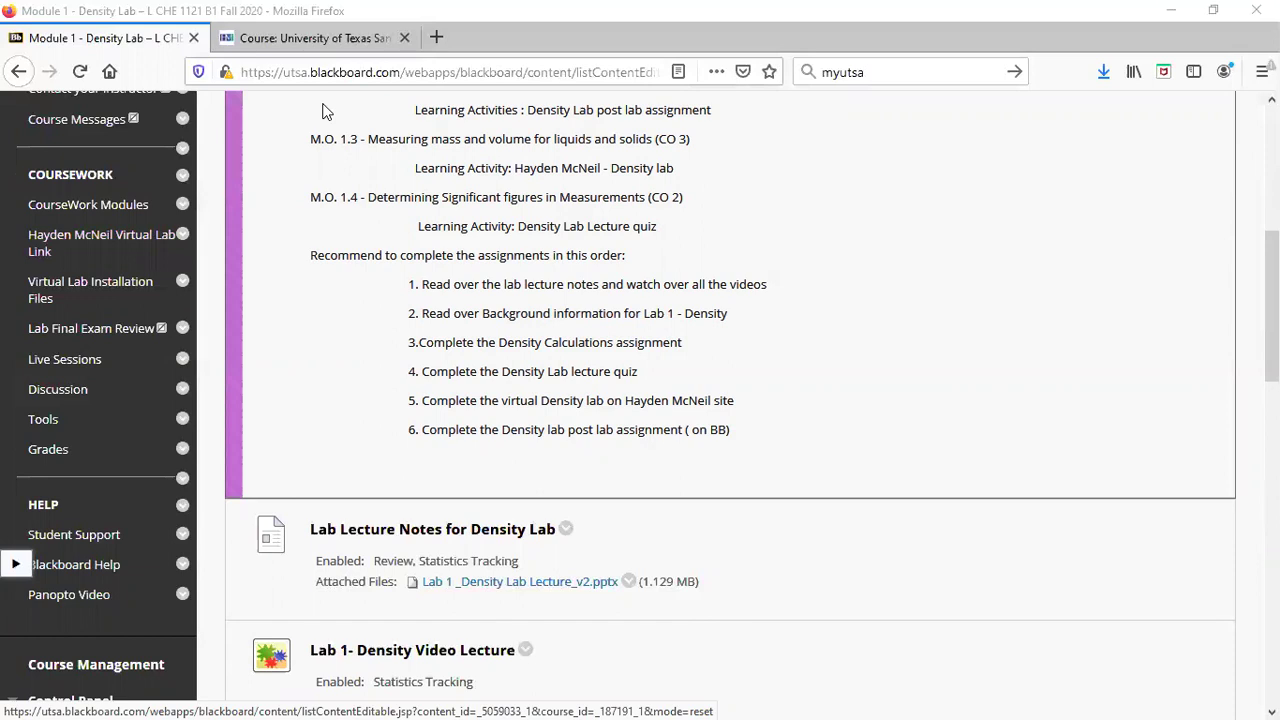
key(ctrl+Tab)
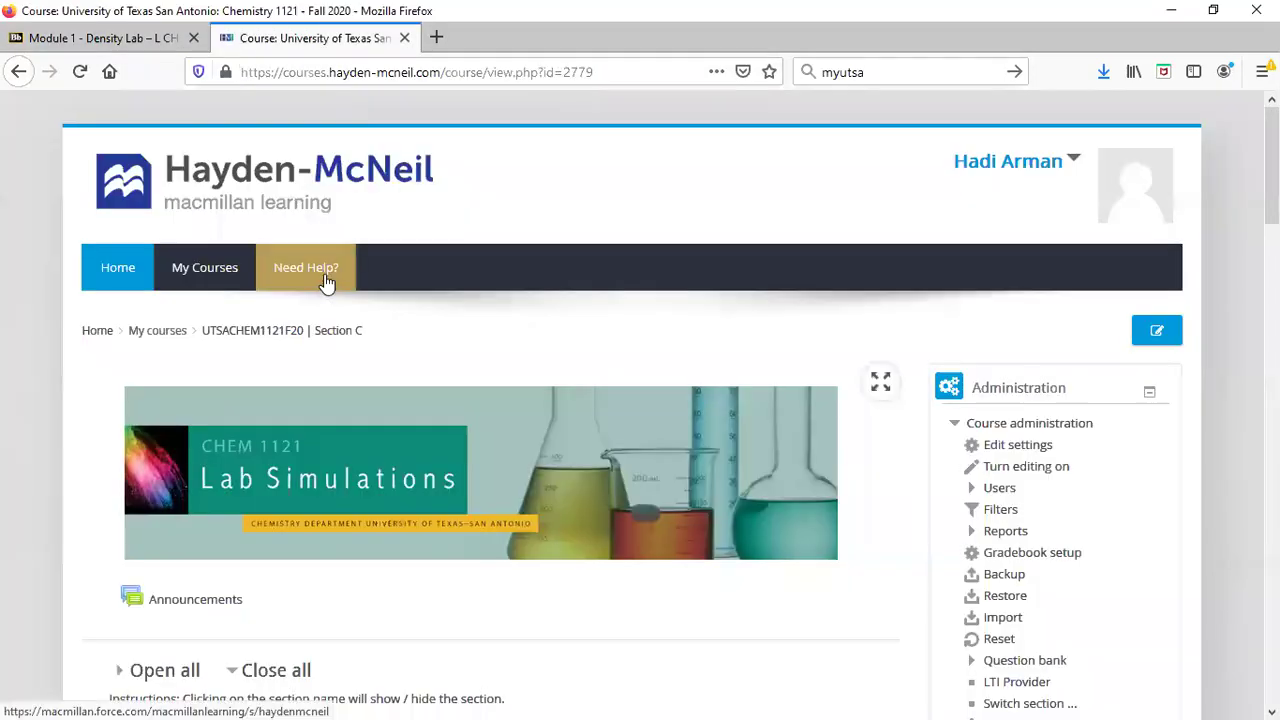
- Open the 'Density - A Characteristic Property' lab book from the Density section
scroll(384, 275, down, 4)
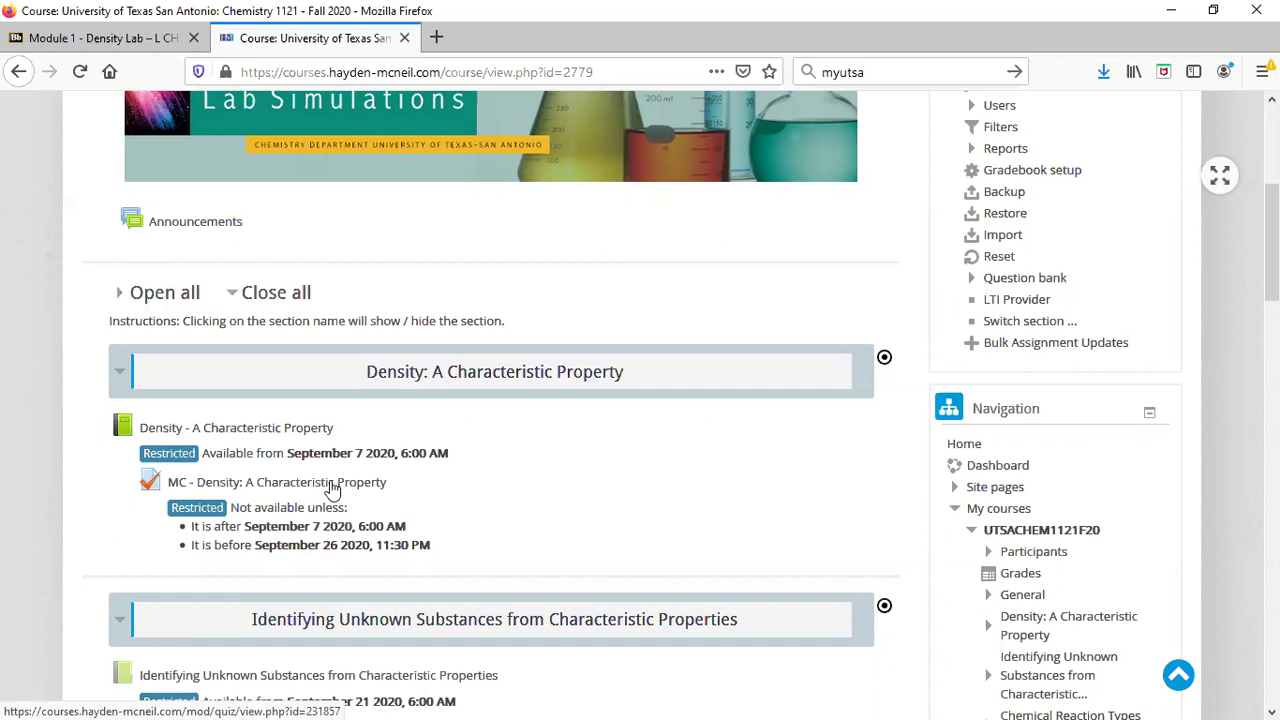
click(211, 432)
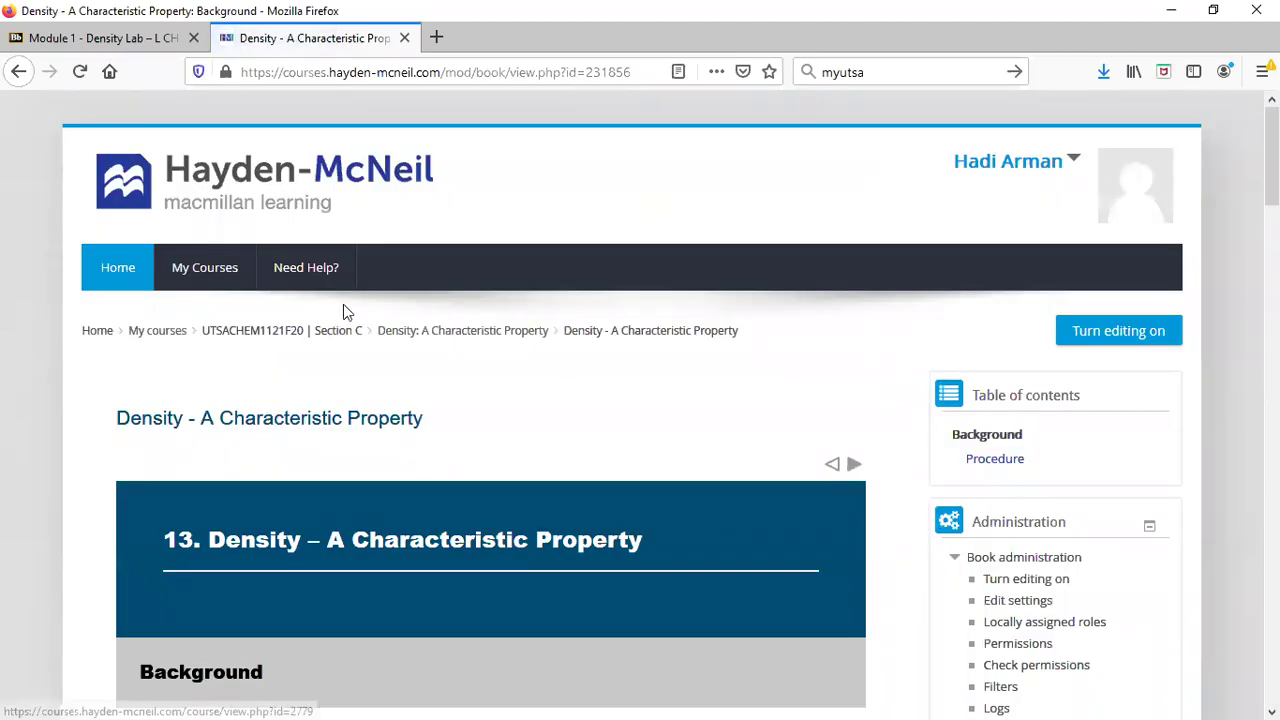
- Read through the Background chapter to About This Lab and advance to the Procedure chapter
scroll(457, 365, down, 2)
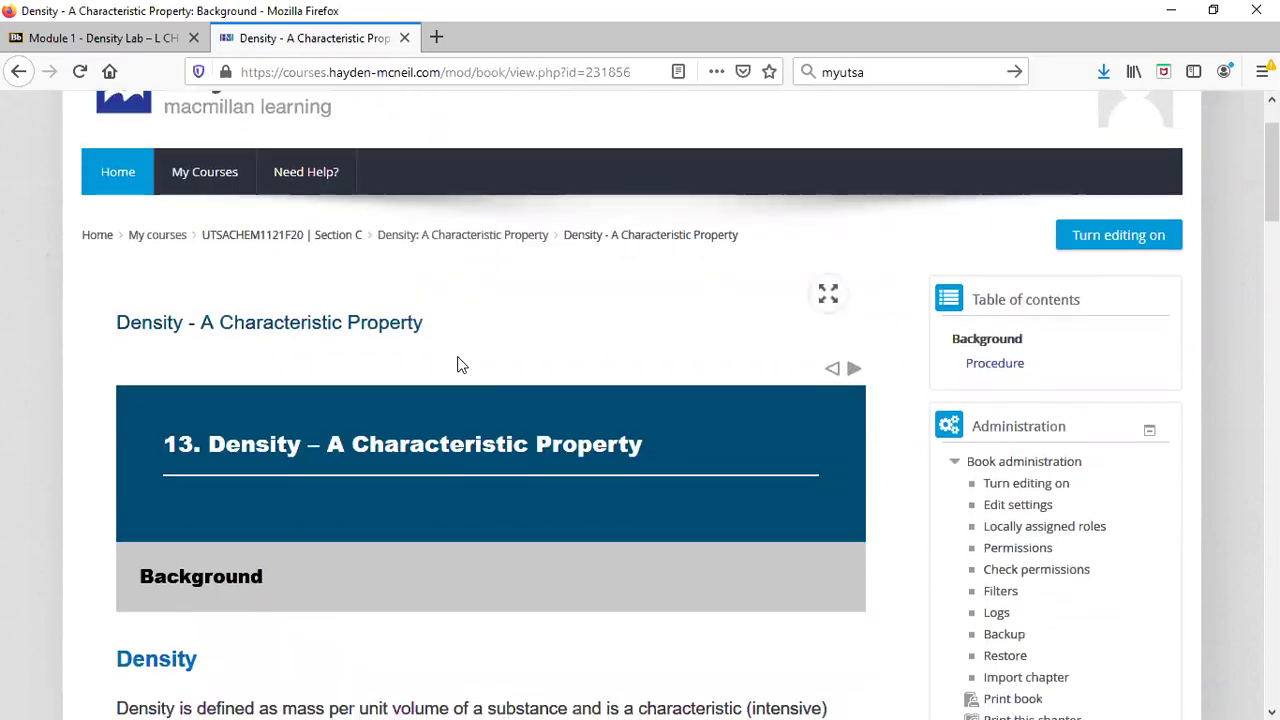
scroll(457, 365, down, 2)
scroll(458, 365, down, 2)
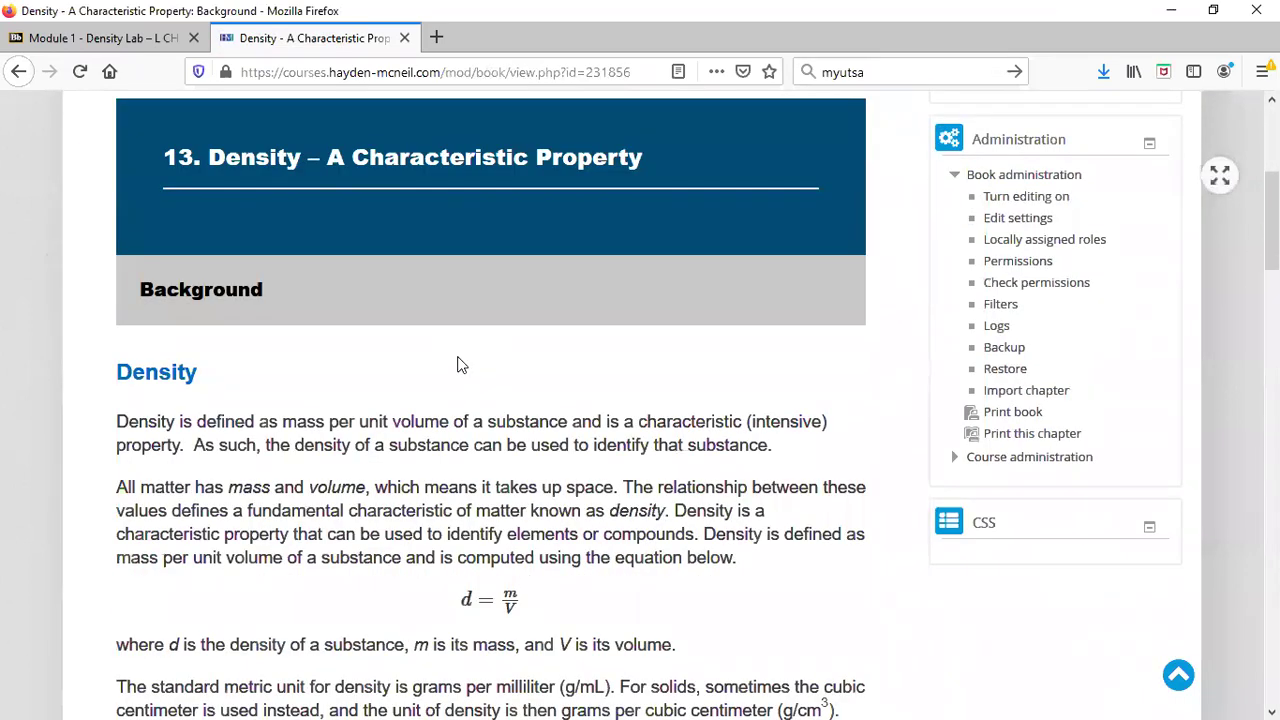
scroll(457, 365, down, 2)
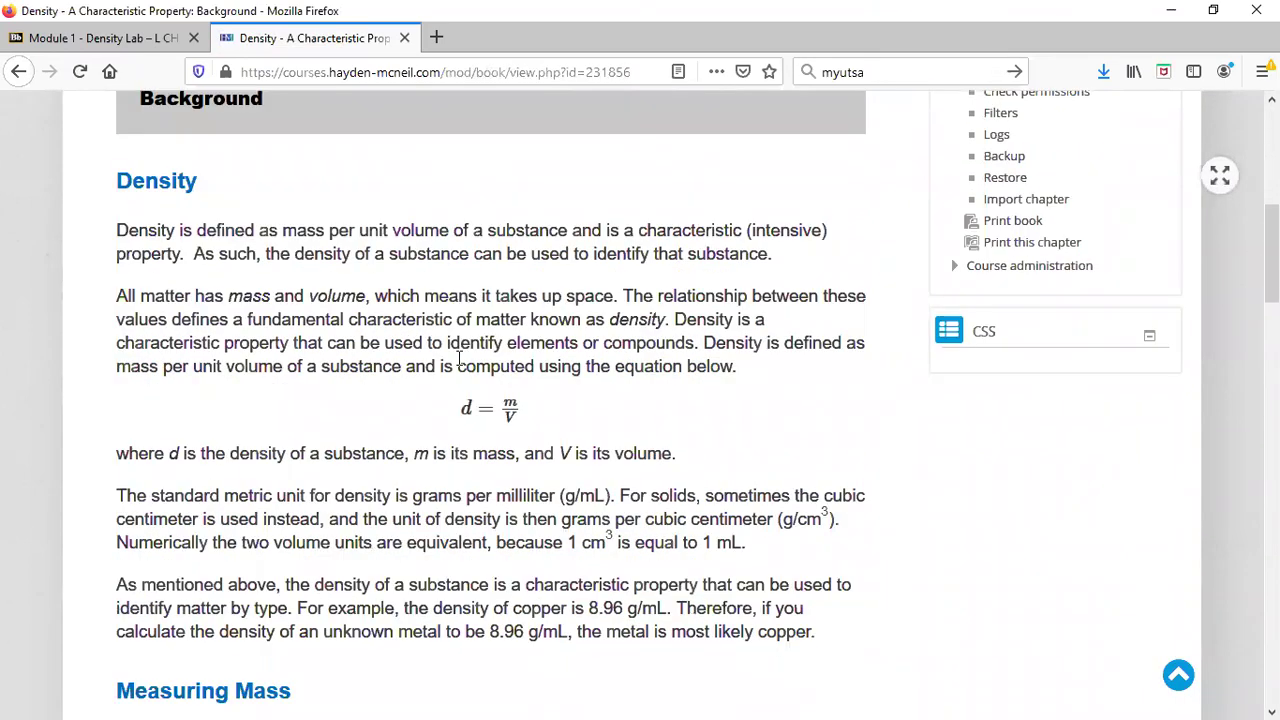
scroll(457, 365, down, 3)
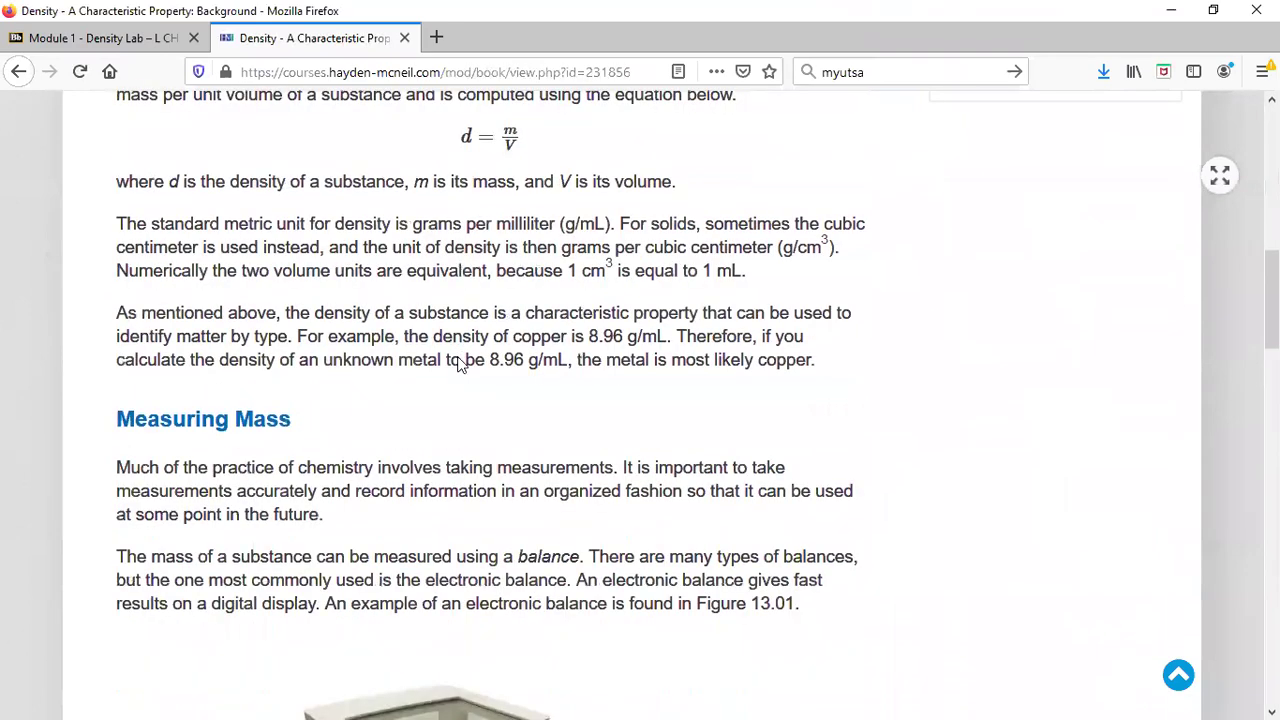
scroll(458, 365, down, 2)
scroll(459, 357, down, 4)
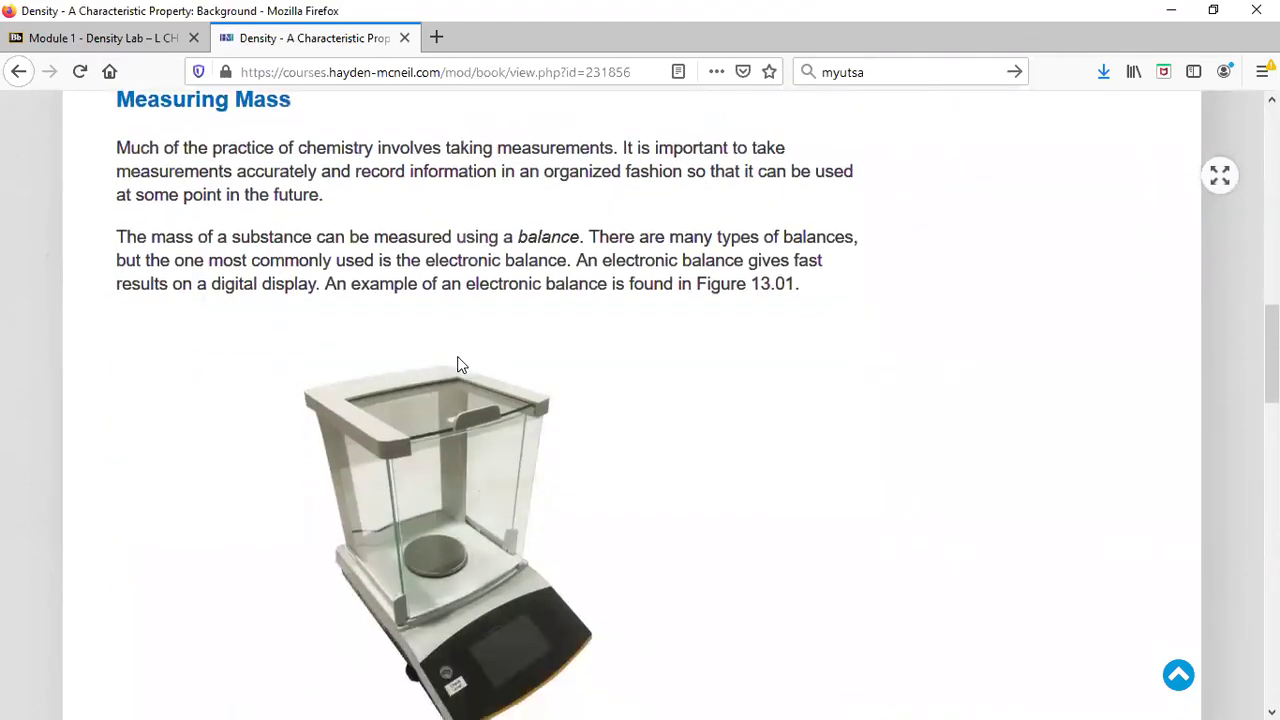
scroll(459, 365, down, 4)
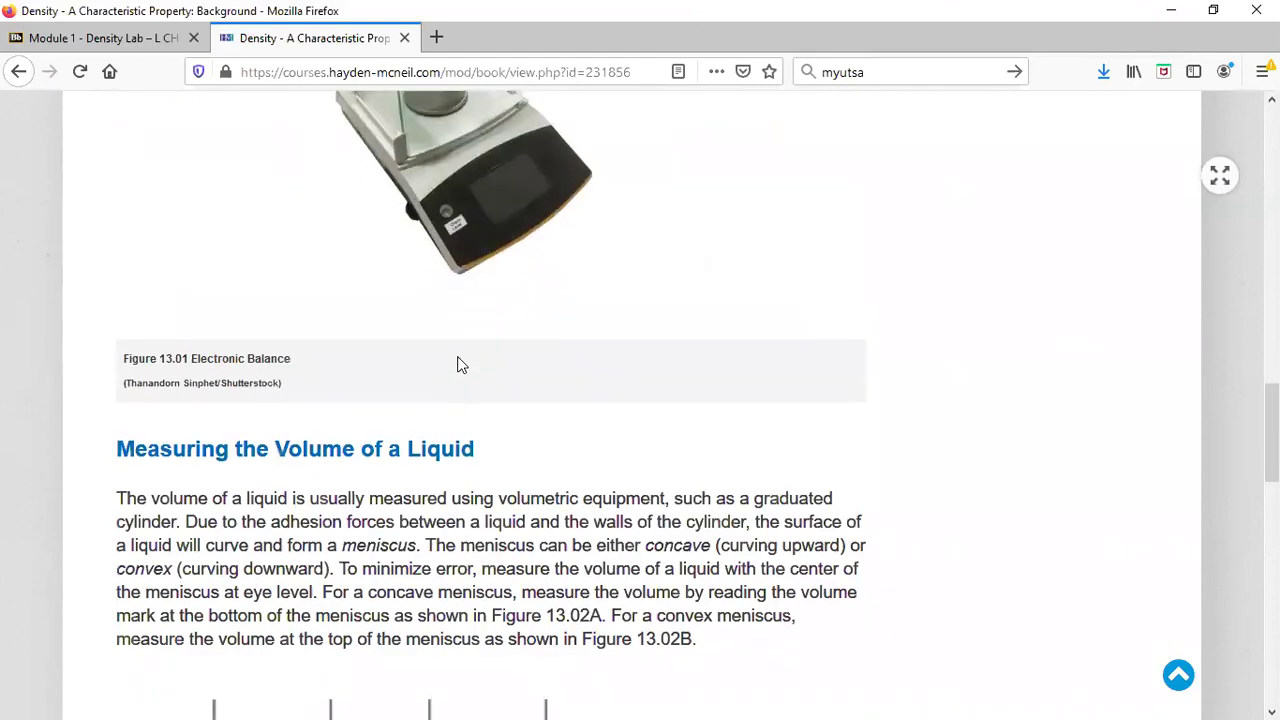
scroll(459, 365, down, 3)
scroll(458, 362, down, 3)
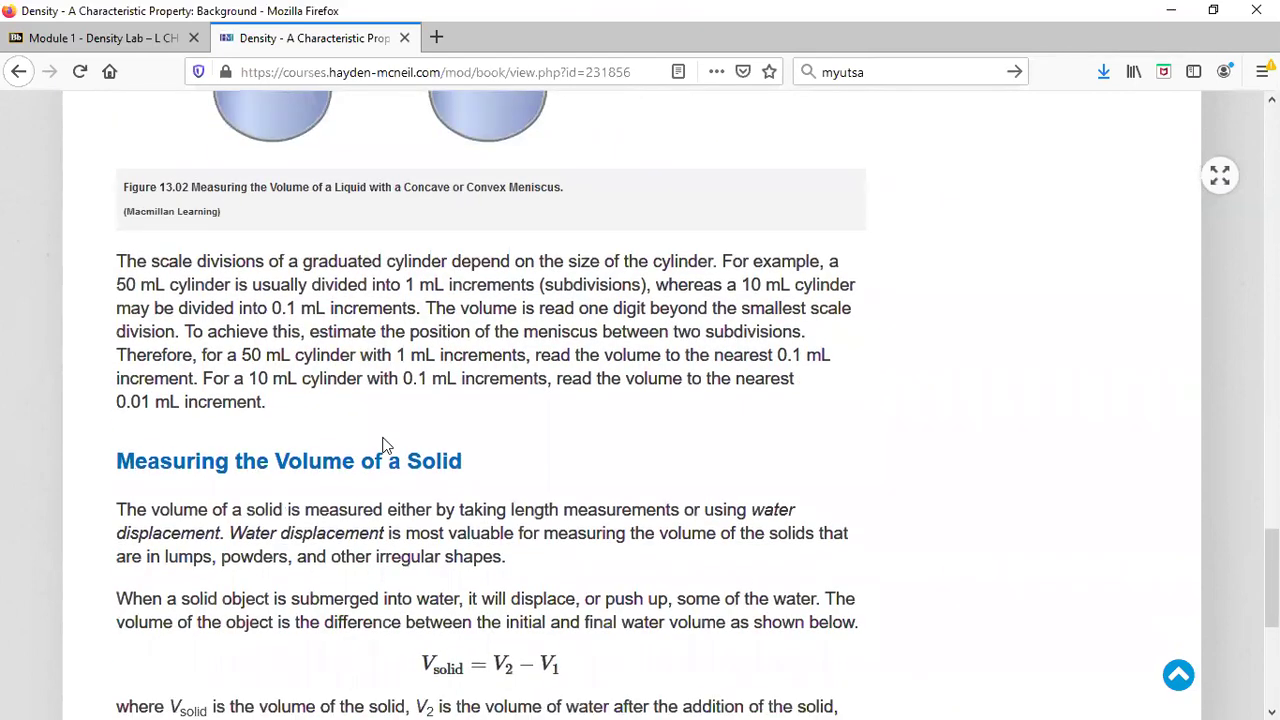
scroll(480, 410, down, 1)
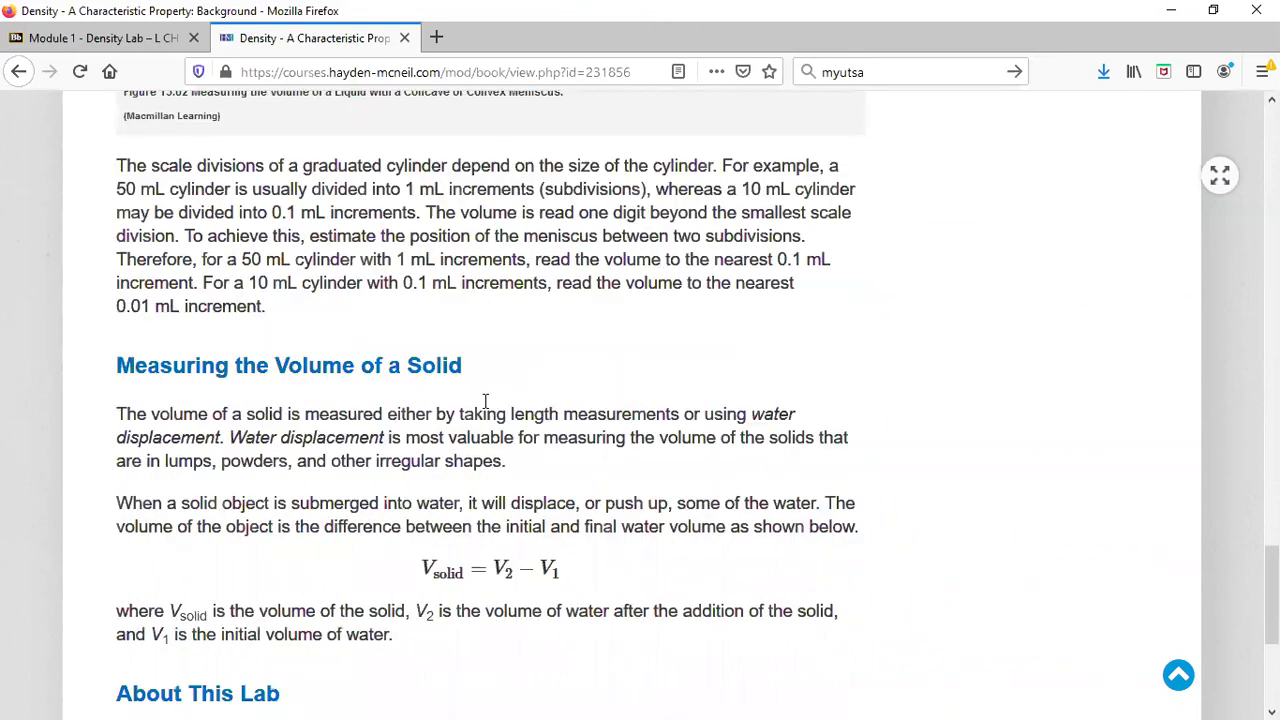
scroll(546, 376, down, 3)
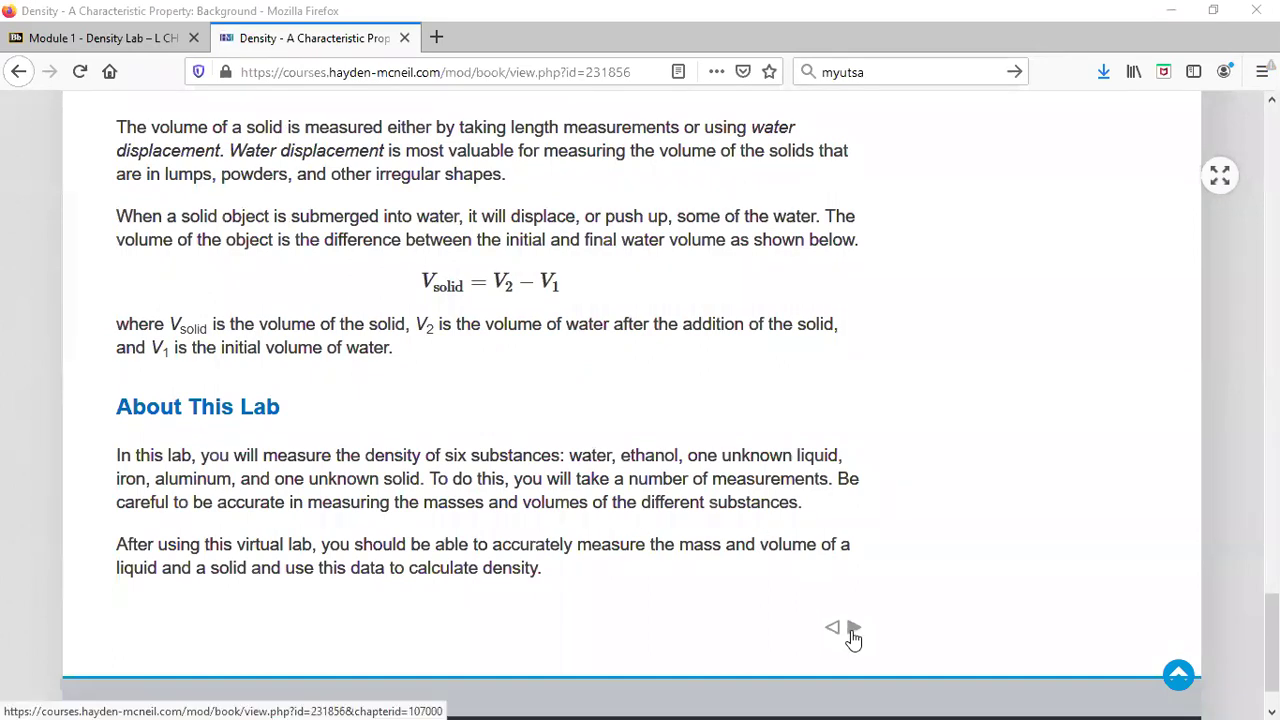
click(853, 630)
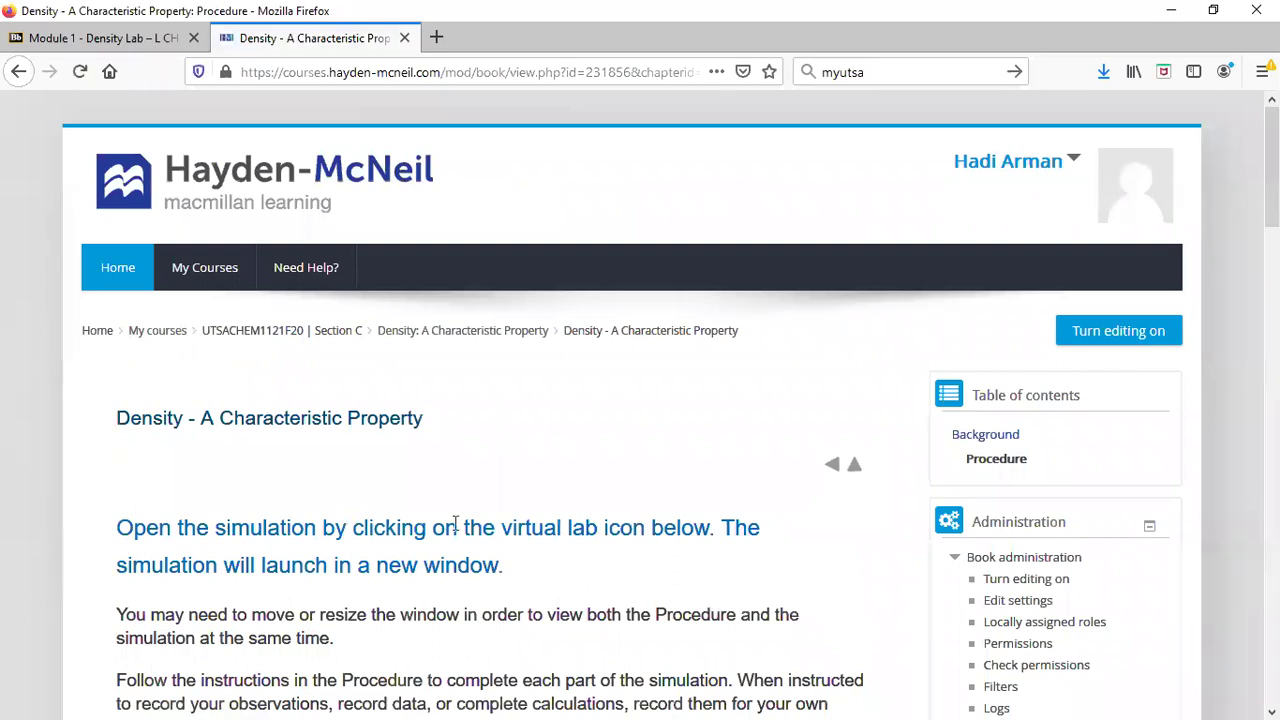
- Read the Experiment 1 procedure, then launch Chemistry Simulation #5 from the virtual lab icon
scroll(523, 434, down, 2)
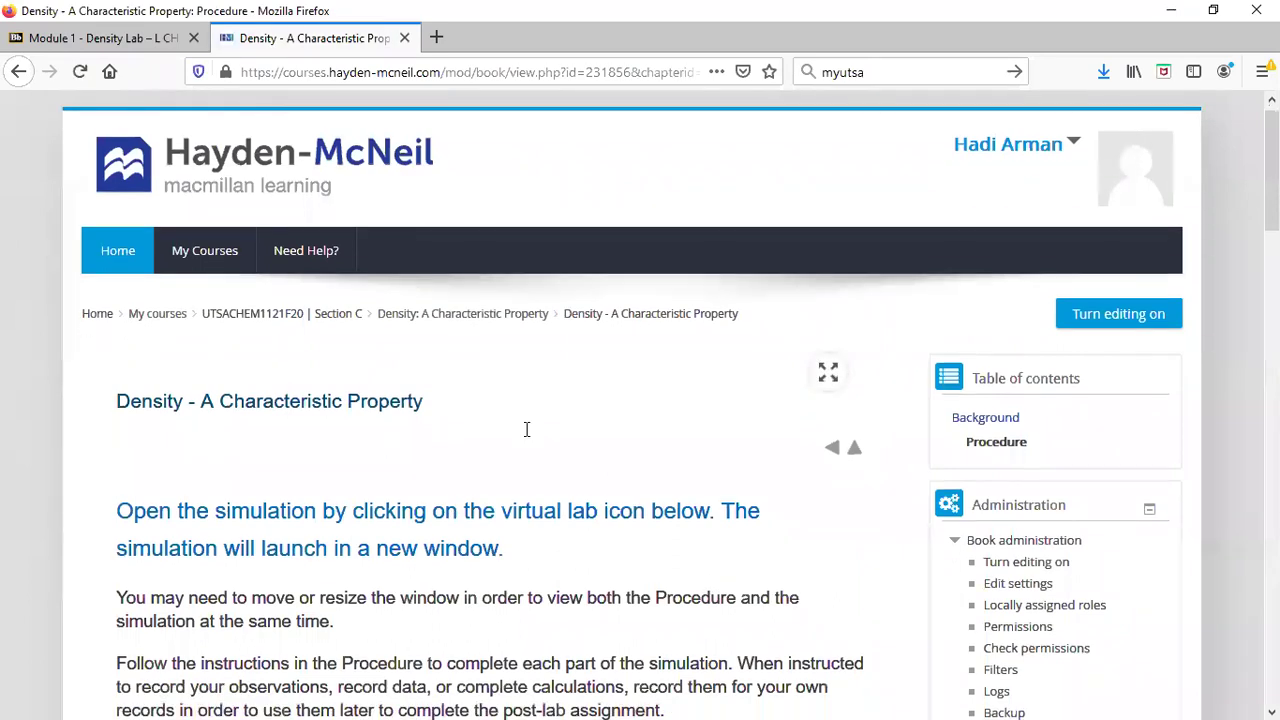
scroll(334, 405, down, 1)
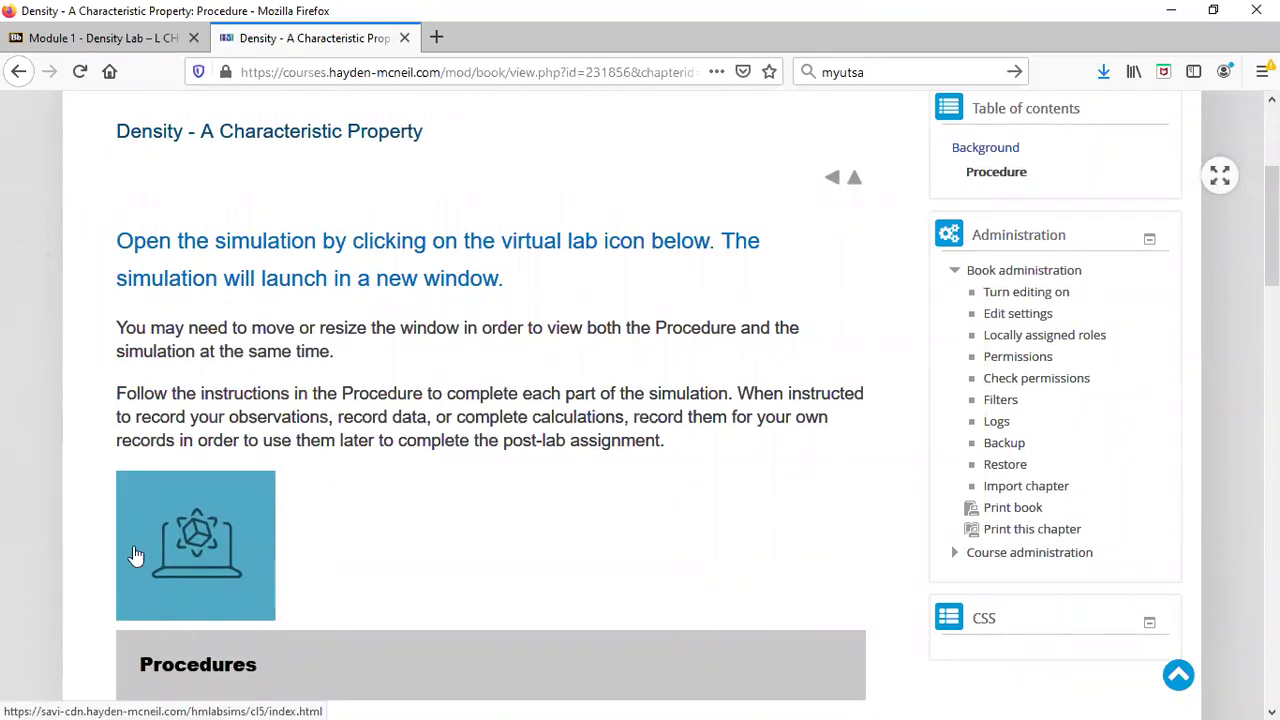
scroll(294, 480, down, 2)
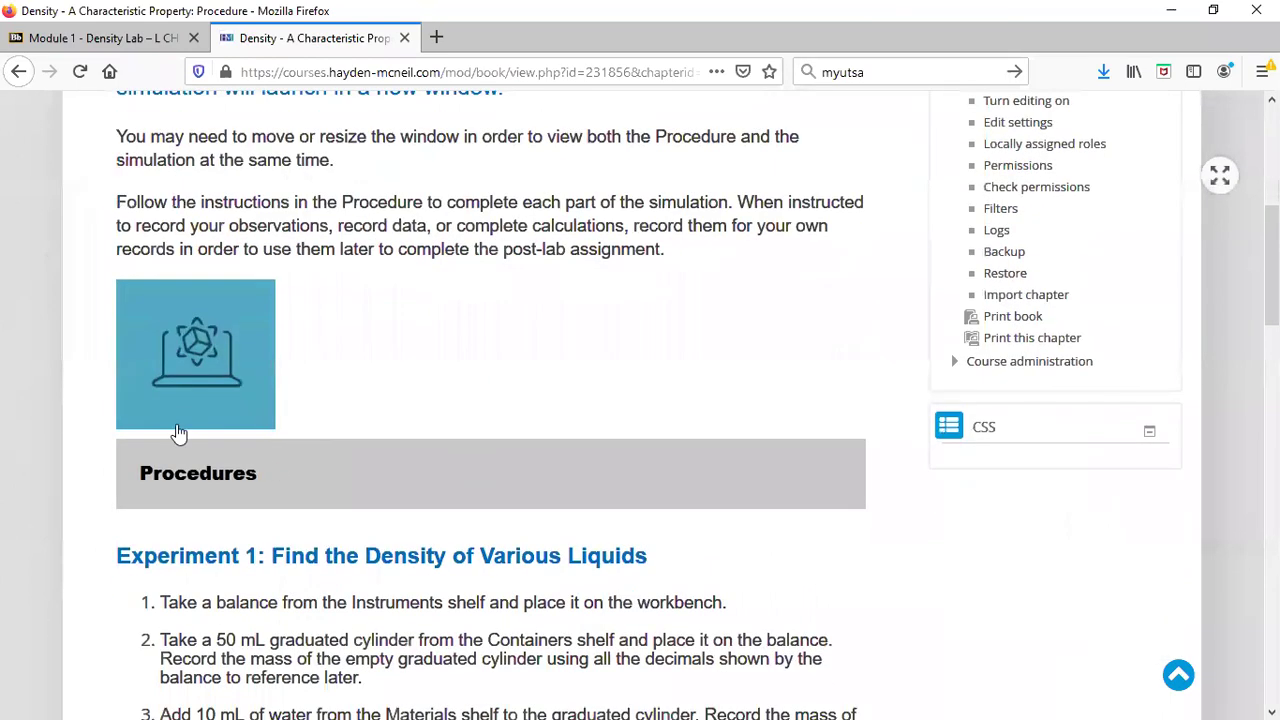
scroll(300, 430, down, 1)
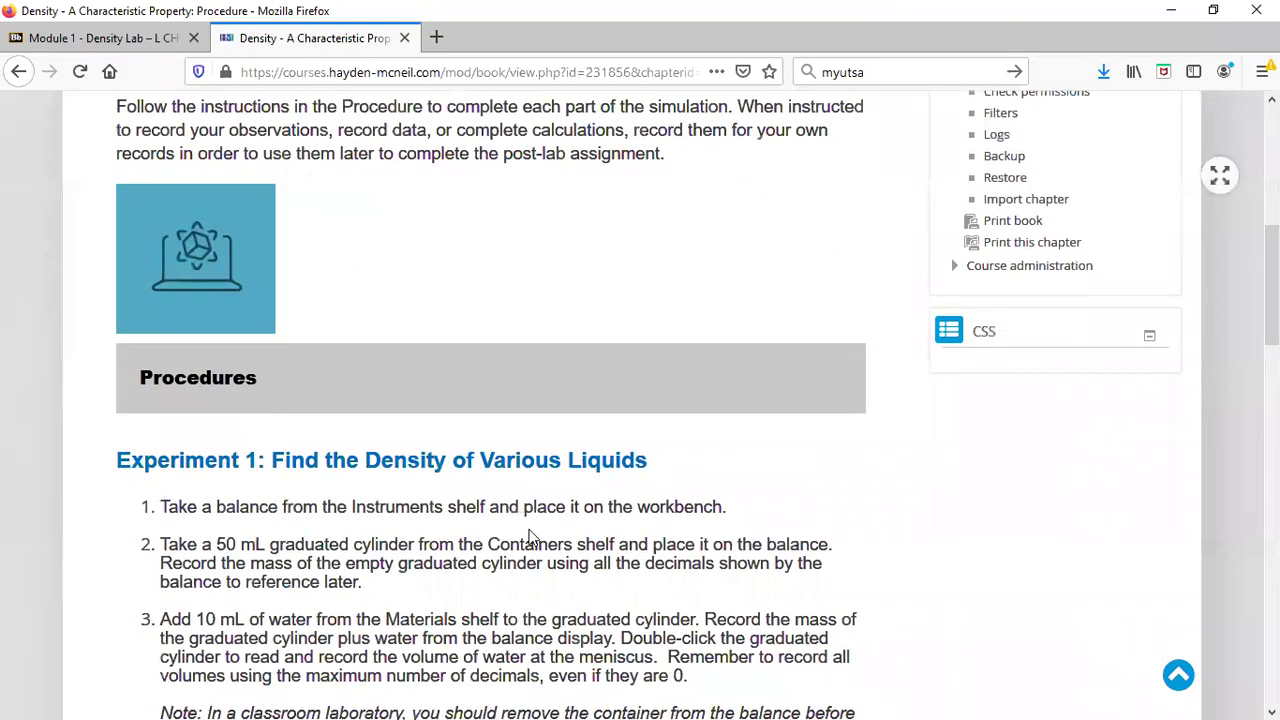
scroll(490, 570, down, 1)
scroll(490, 570, down, 2)
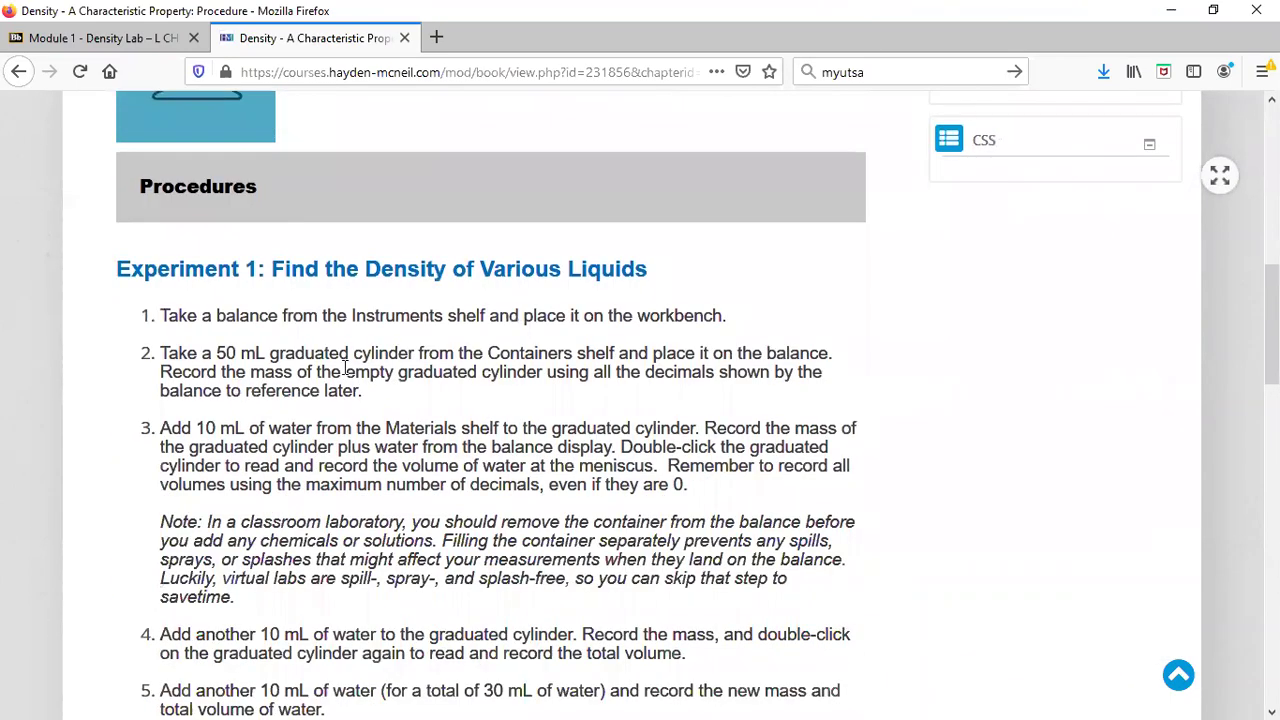
scroll(325, 468, up, 2)
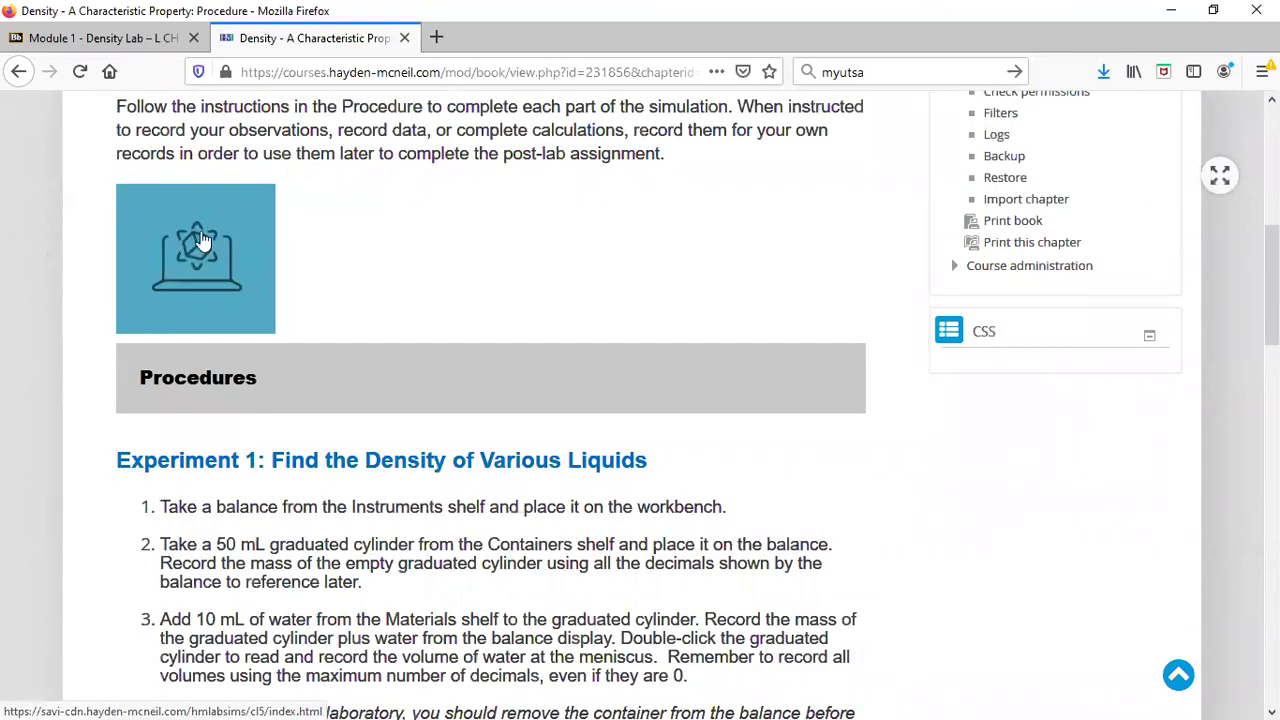
click(201, 240)
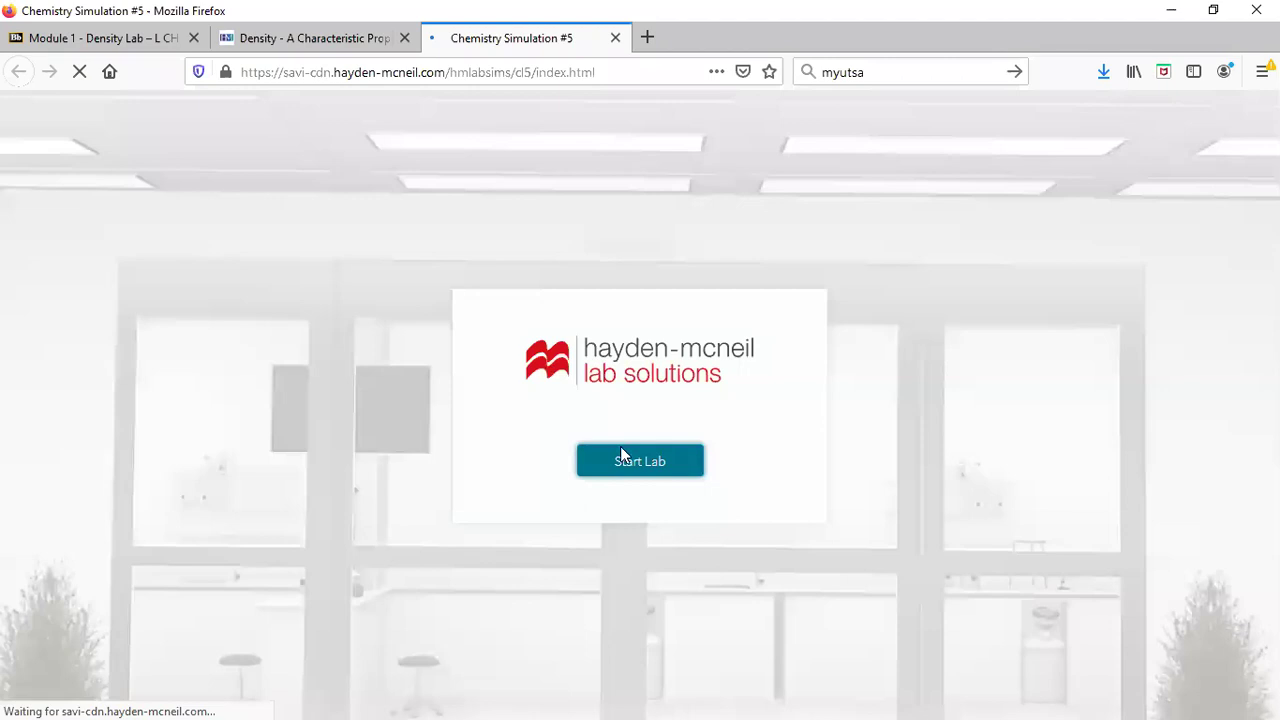
- Start the lab, put on goggles and a lab coat, and enter the lab bench
click(622, 463)
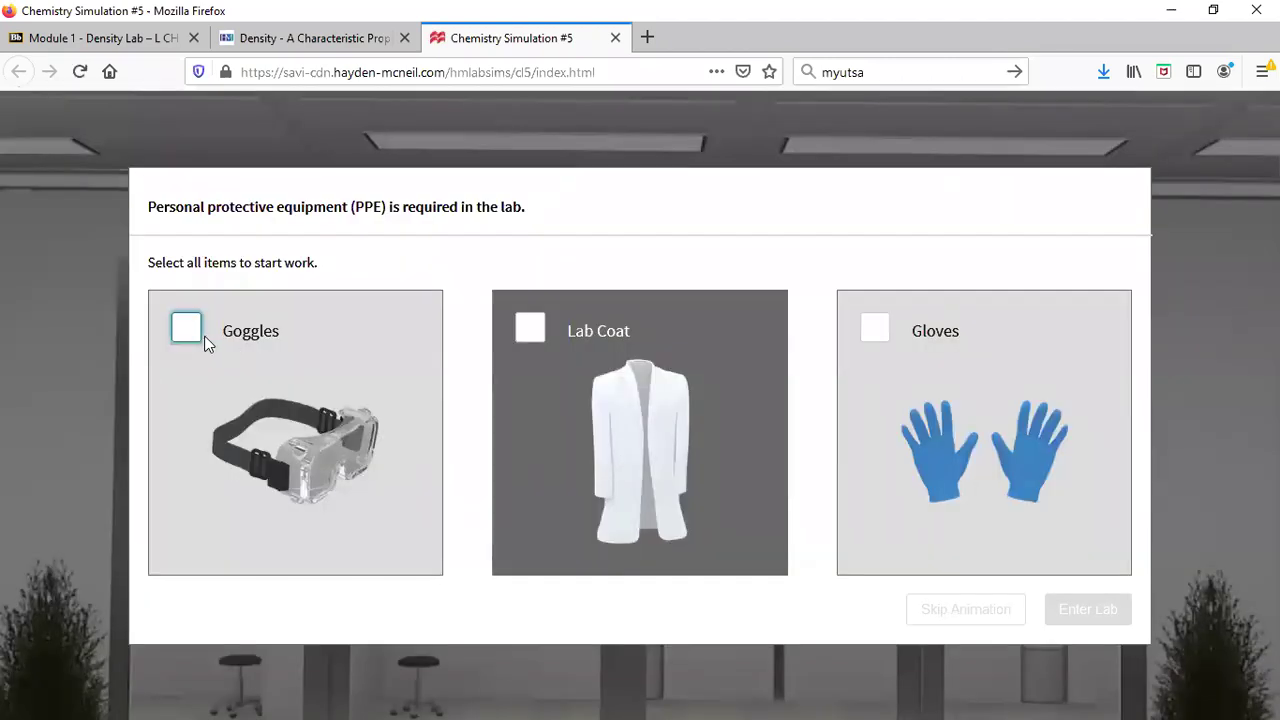
click(530, 327)
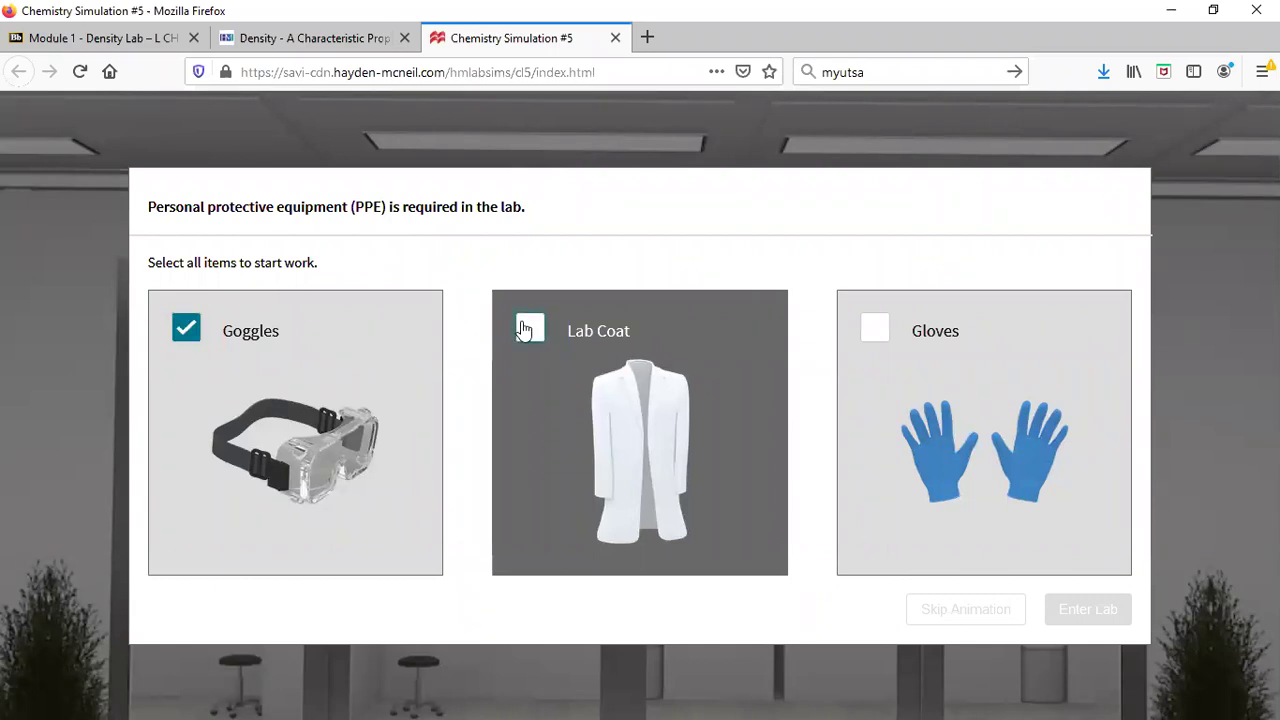
click(875, 328)
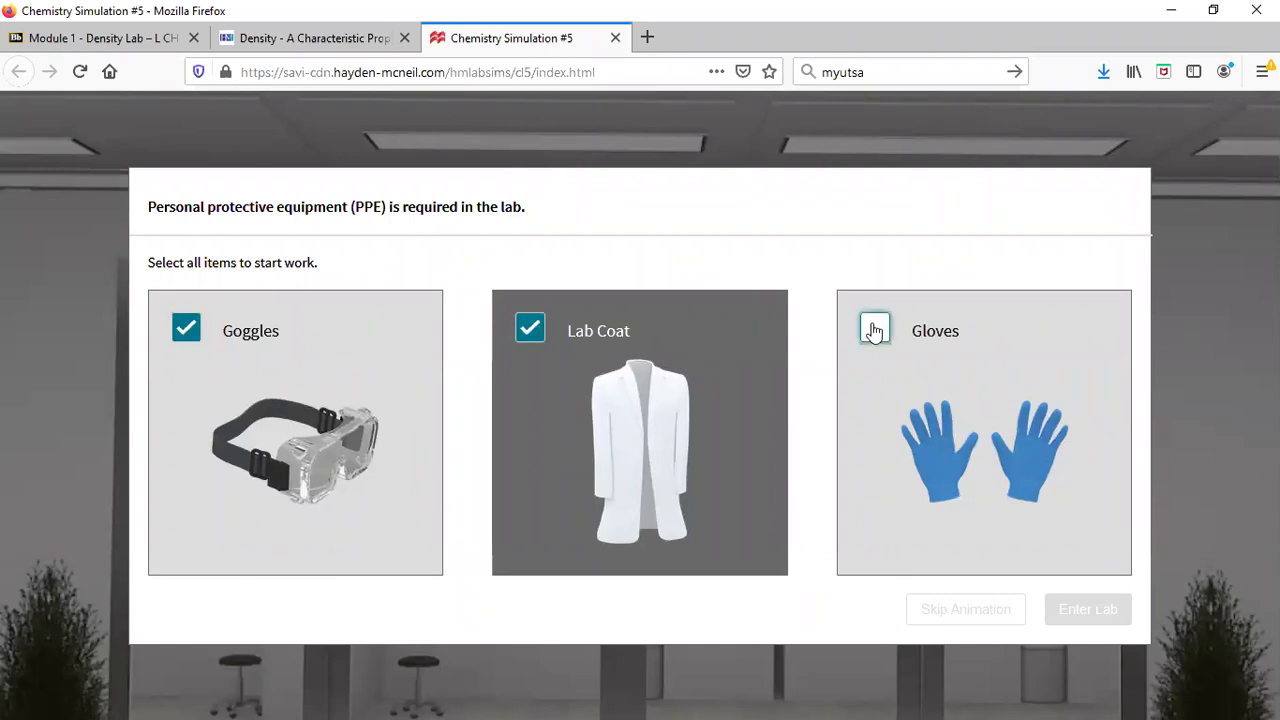
click(1088, 609)
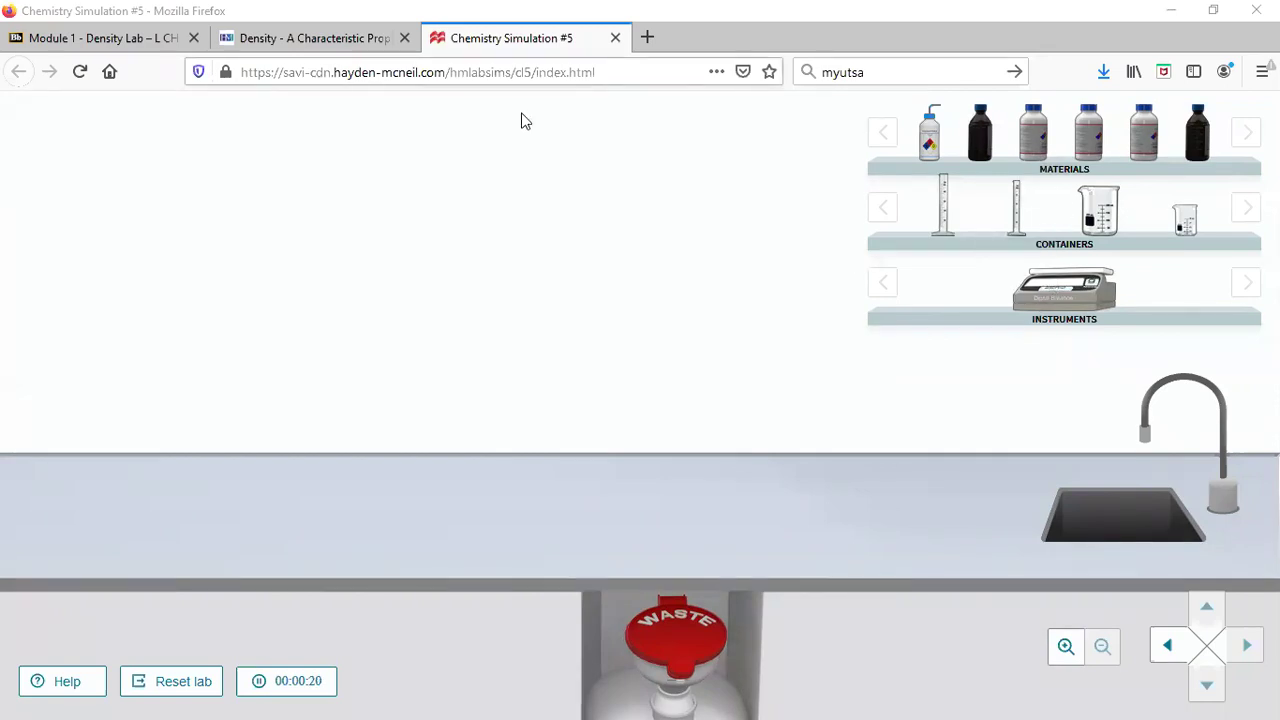
- After checking the procedure, place a balance and 10 mL cylinder on the bench and bring water over
click(265, 44)
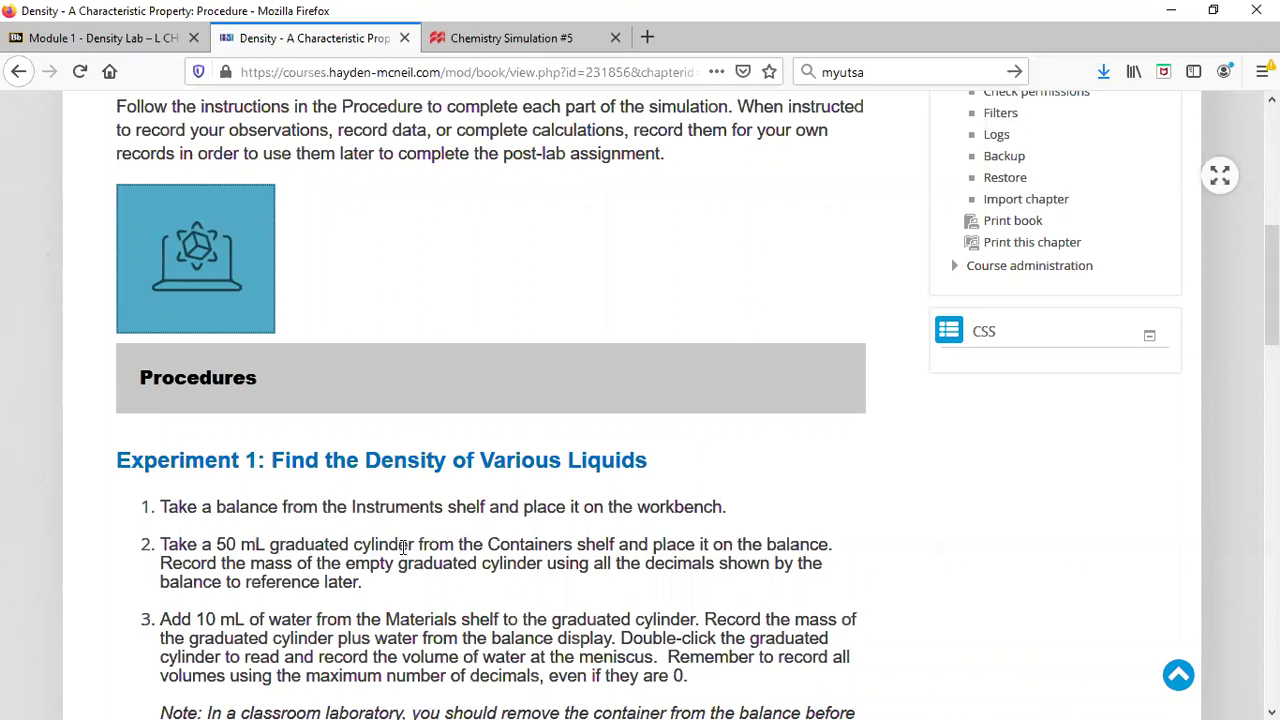
click(500, 40)
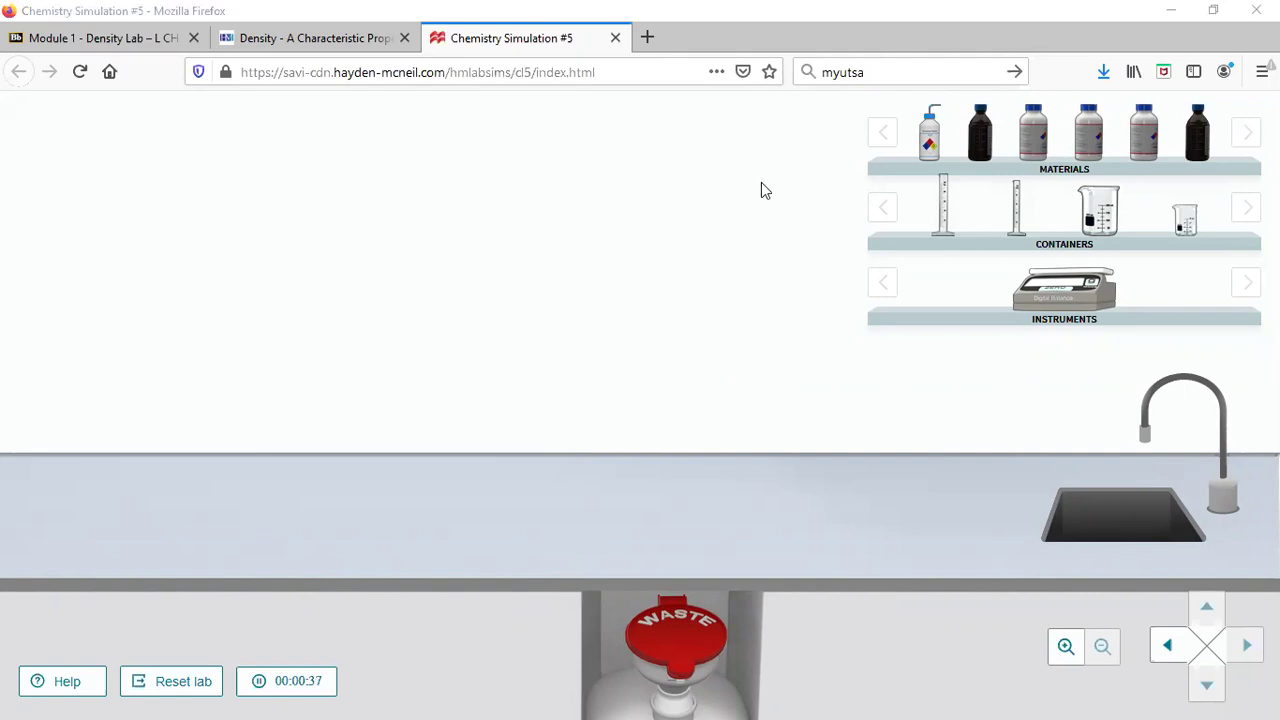
drag(1054, 305, 500, 488)
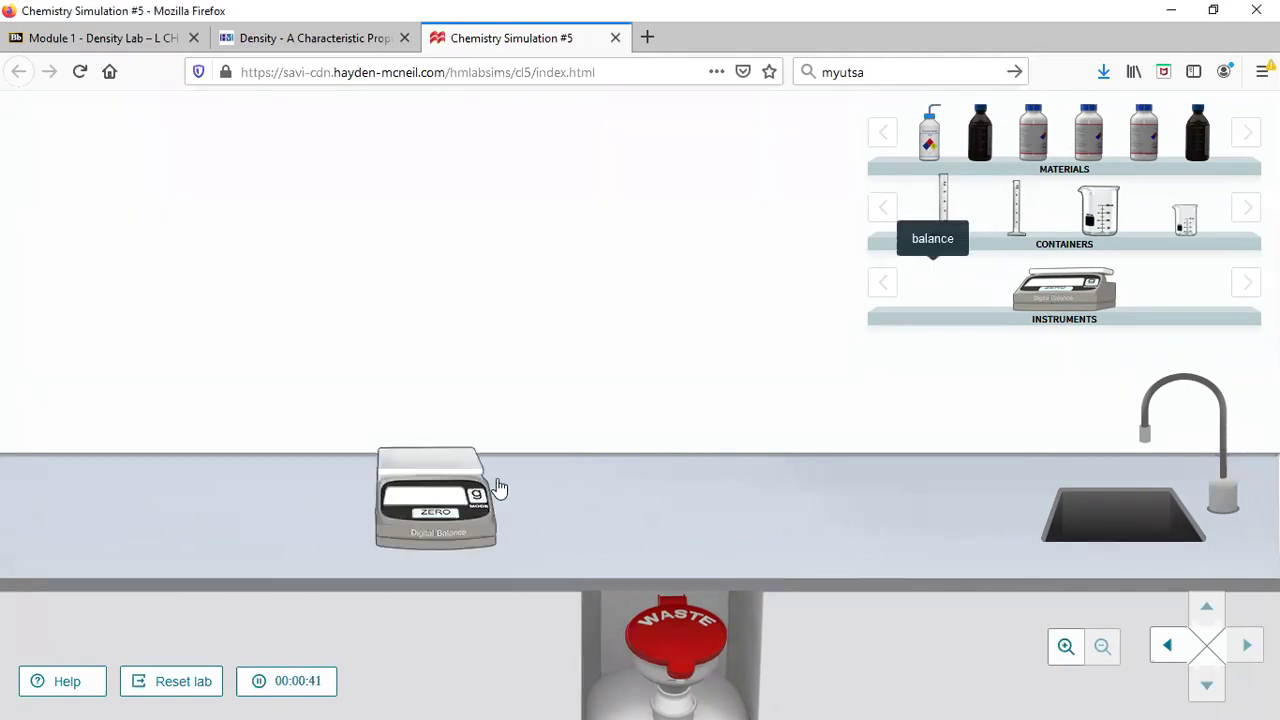
drag(1012, 220, 752, 494)
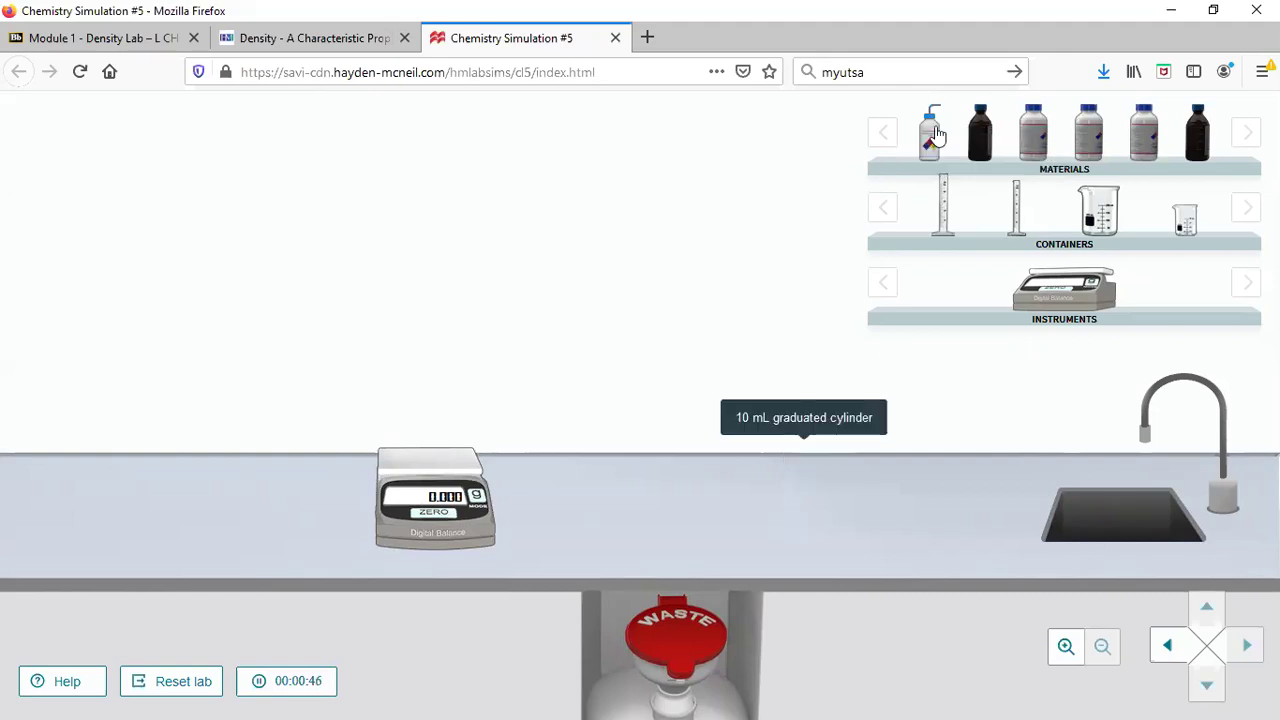
drag(930, 135, 803, 448)
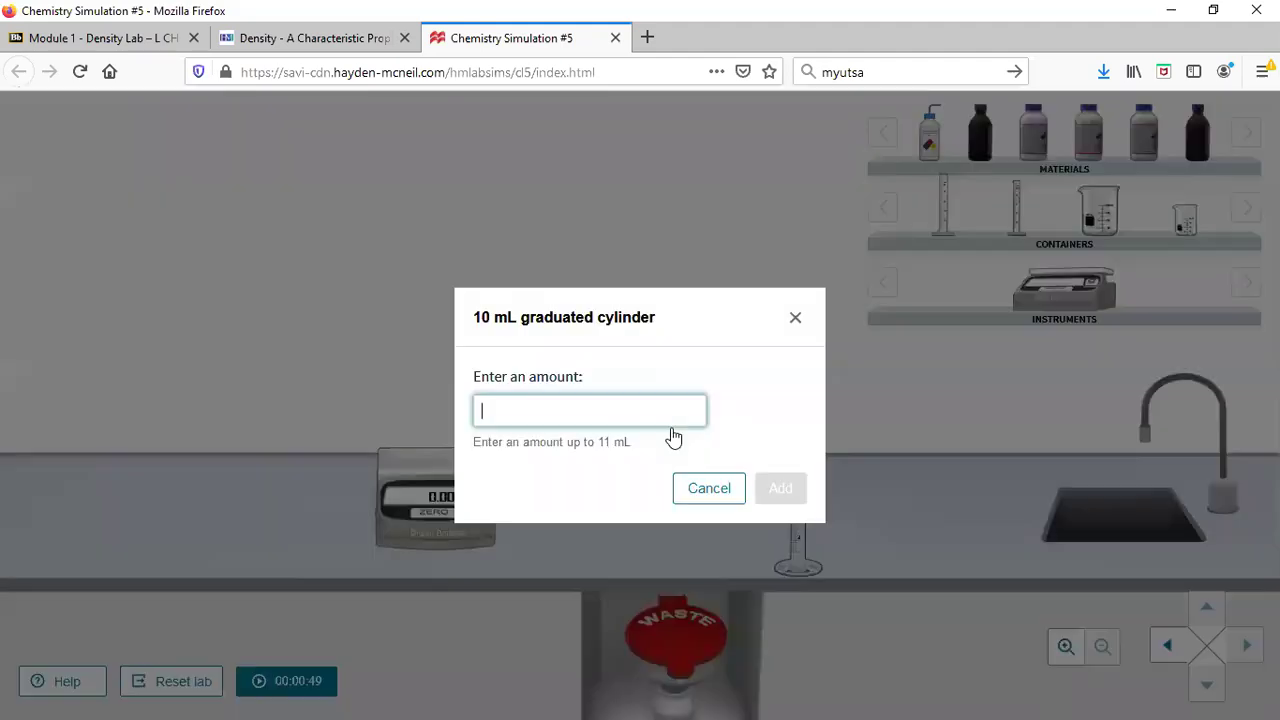
- Add 10.0 mL of water to the 10 mL graduated cylinder
text(10)
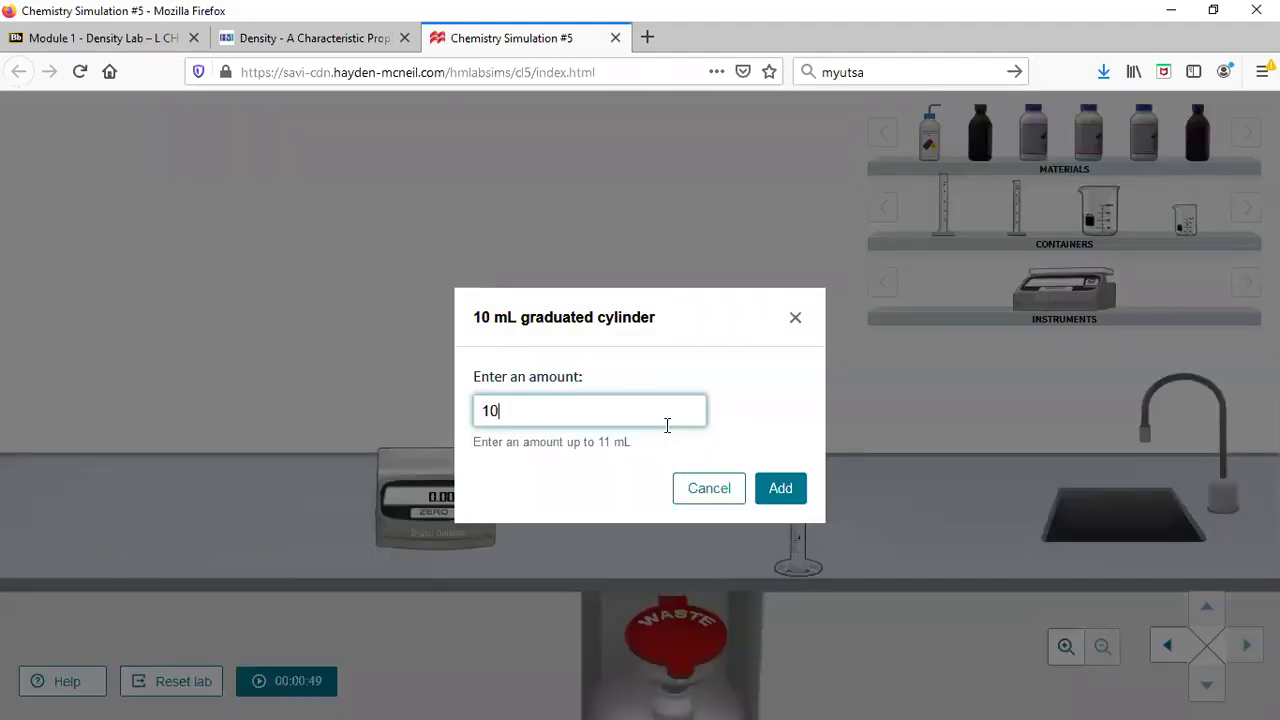
text(.0)
click(785, 488)
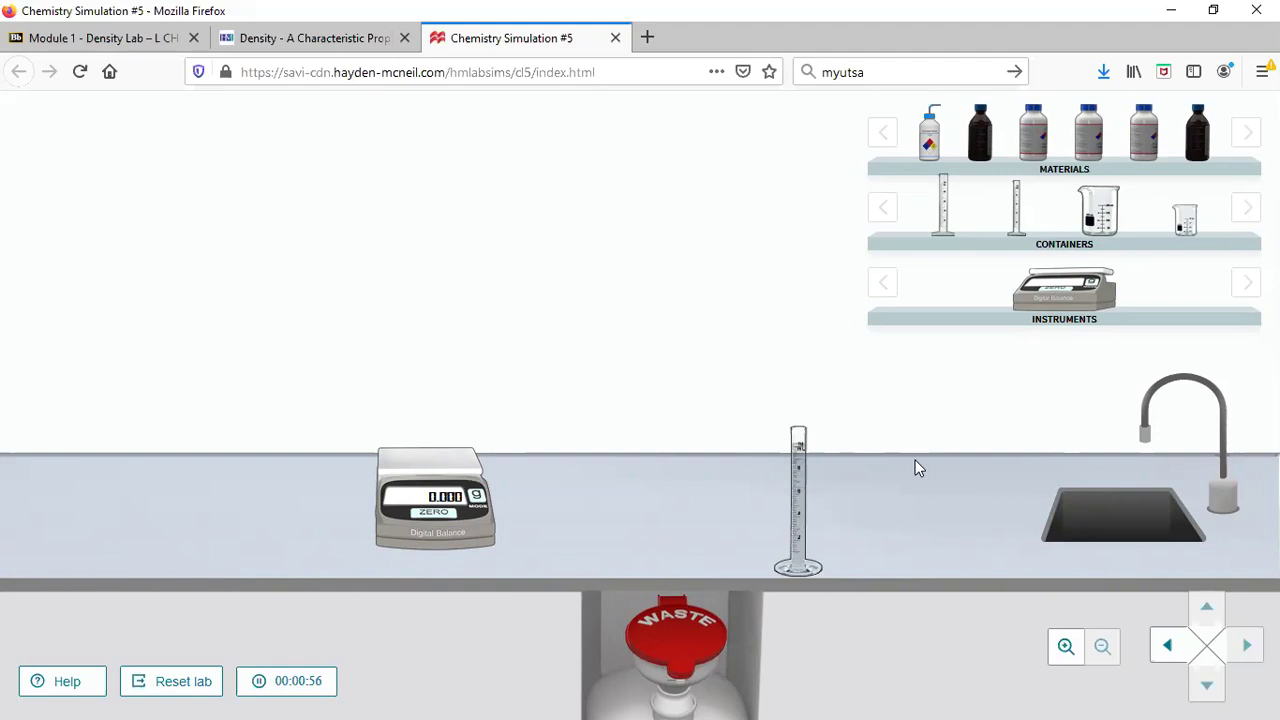
double_click(802, 465)
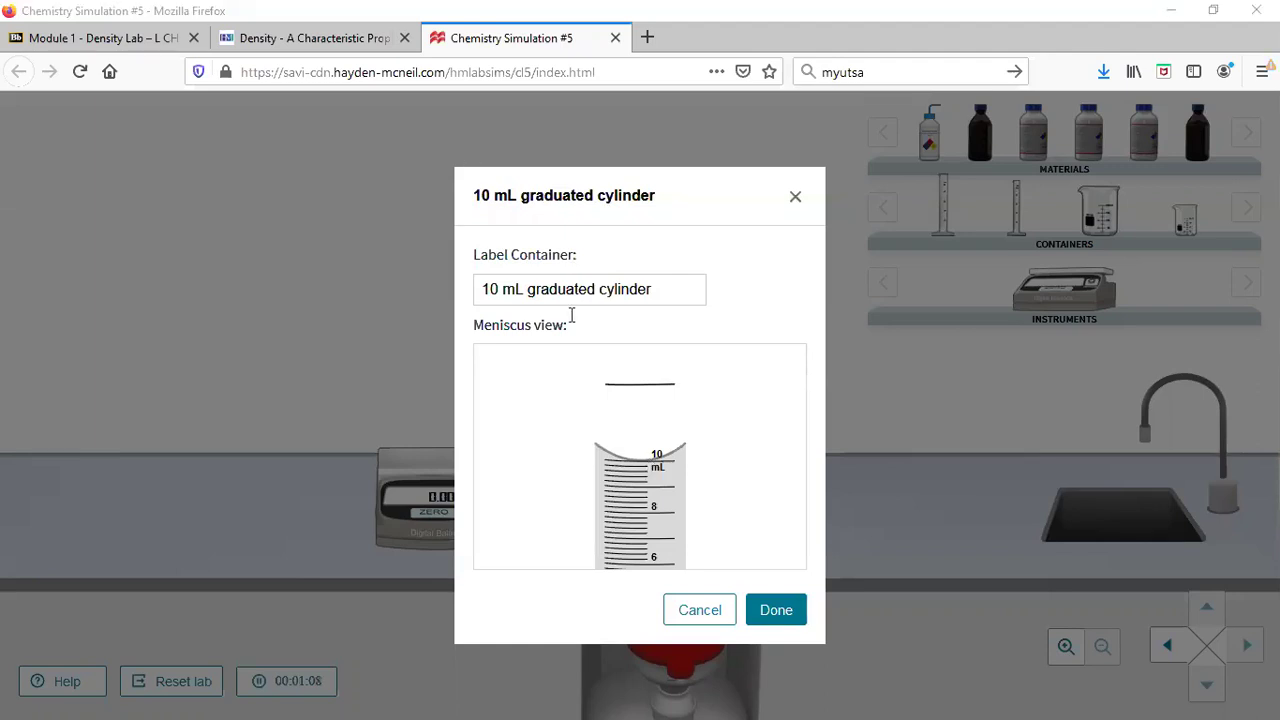
click(776, 609)
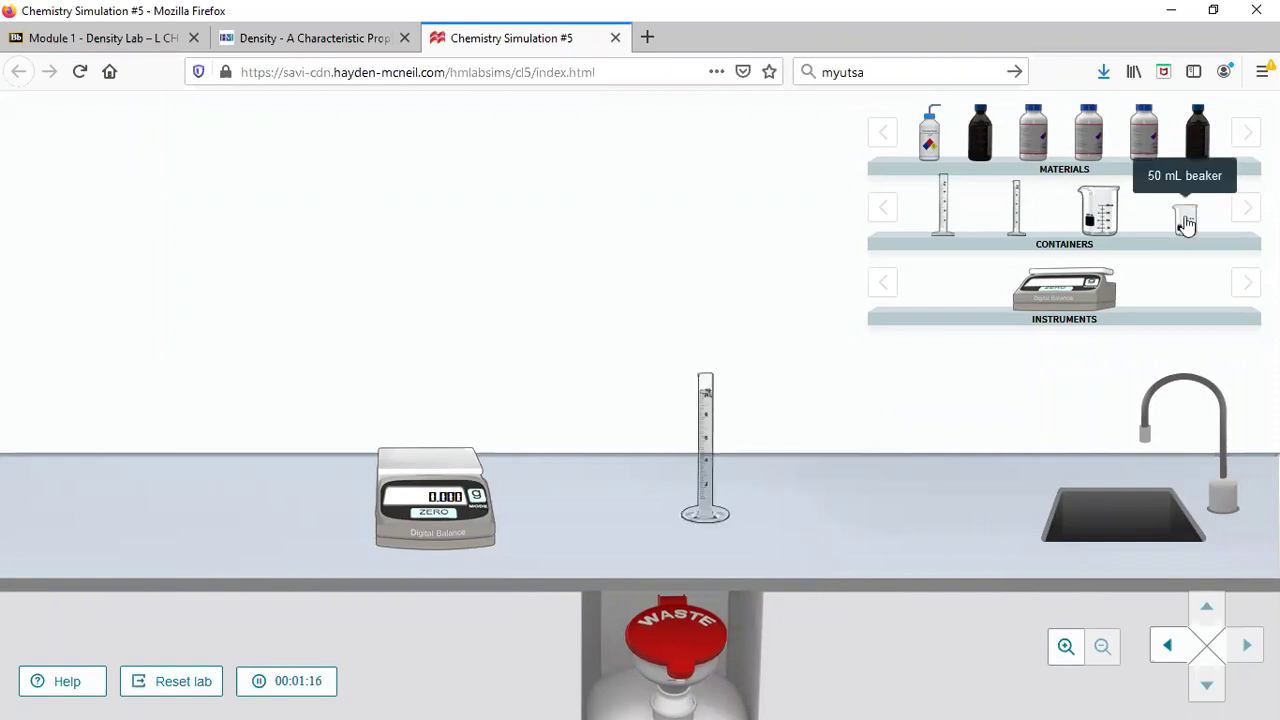
- Tare a 50 mL beaker, pour all the cylinder's water into it, and weigh it at 10.000 g
click(475, 415)
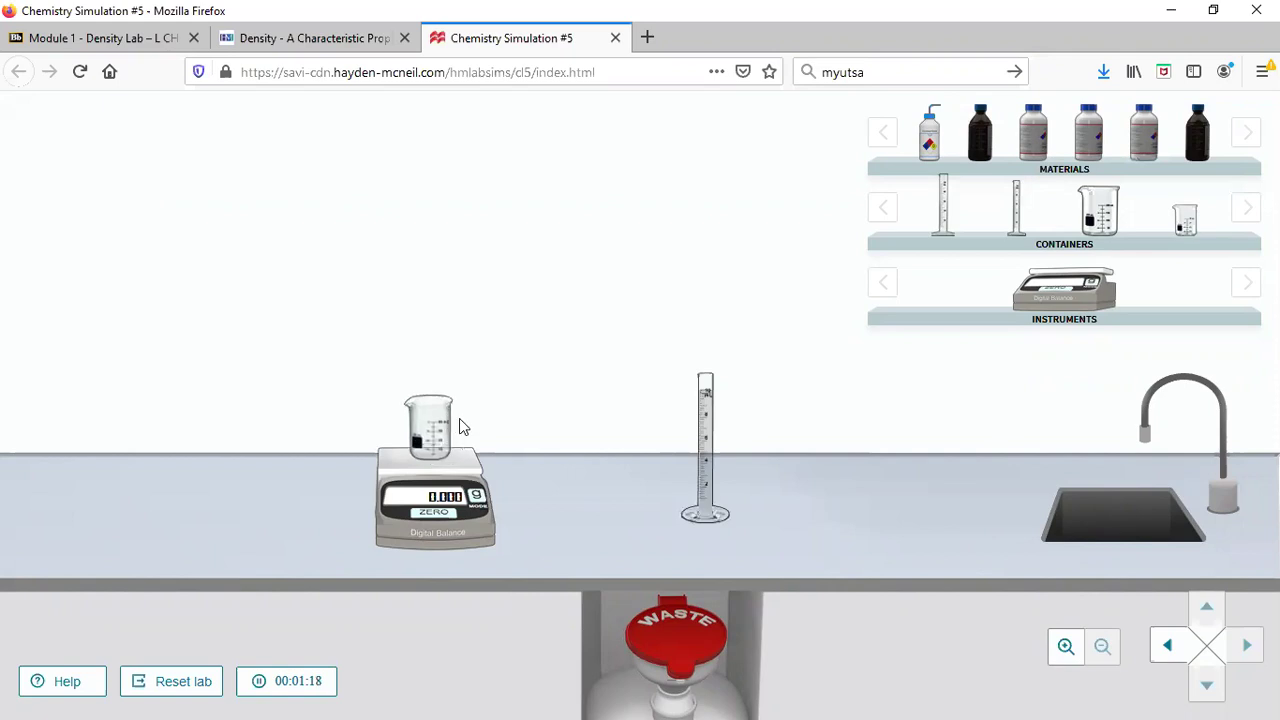
click(447, 517)
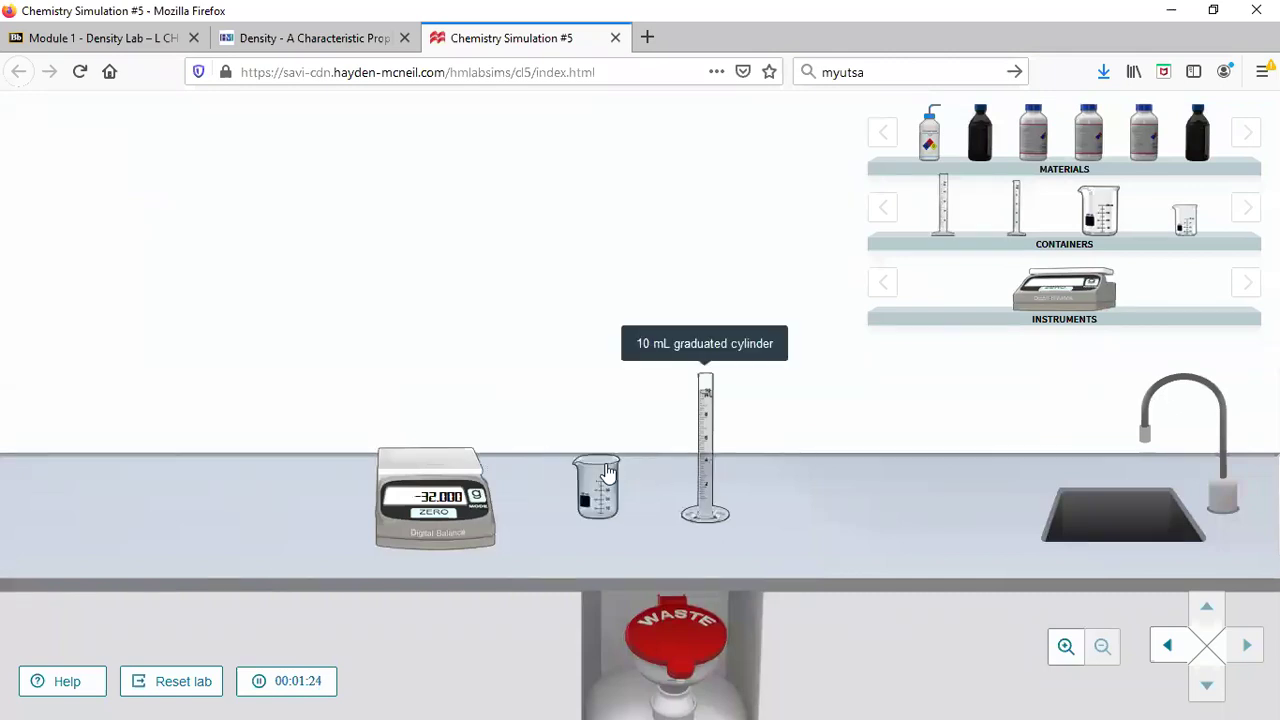
click(600, 473)
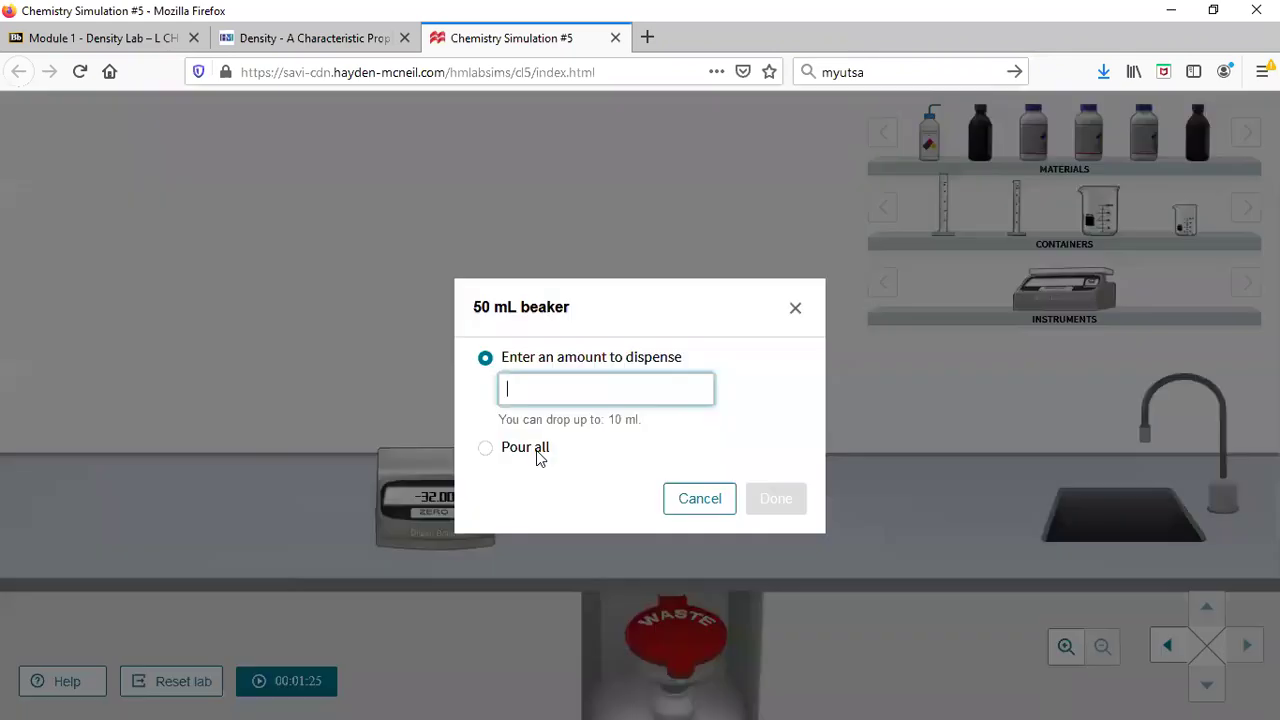
click(485, 455)
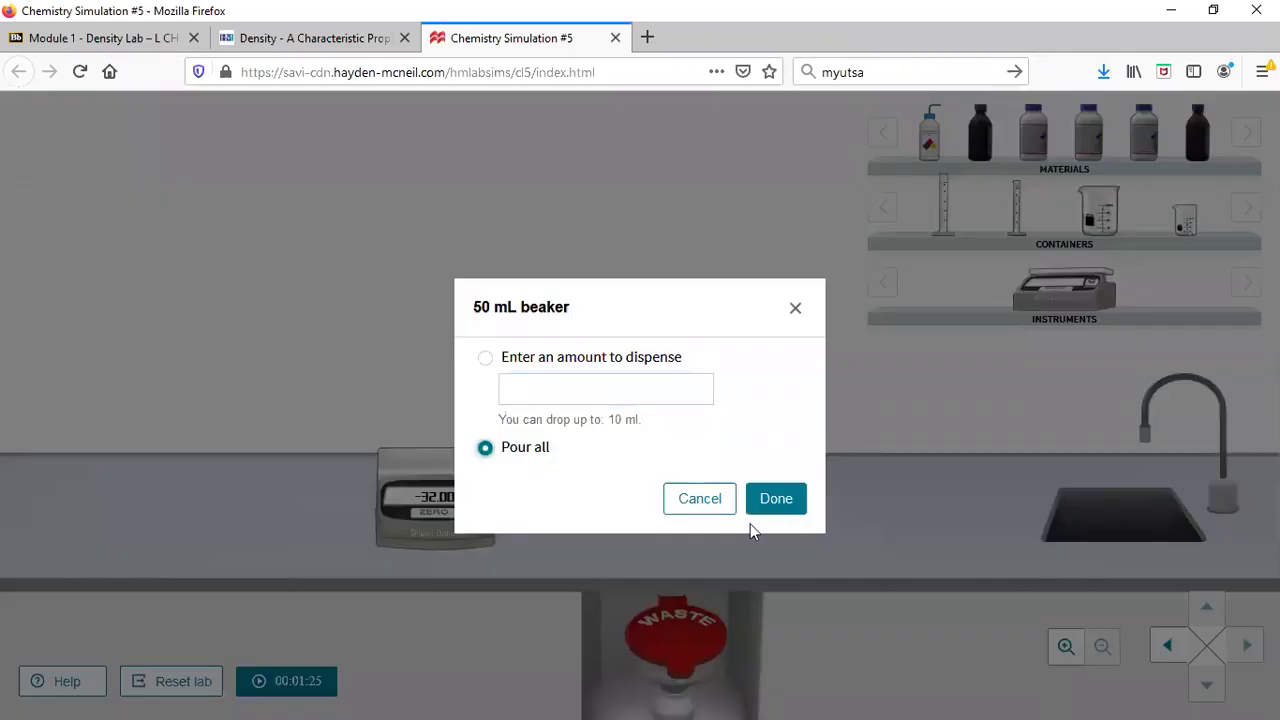
click(769, 506)
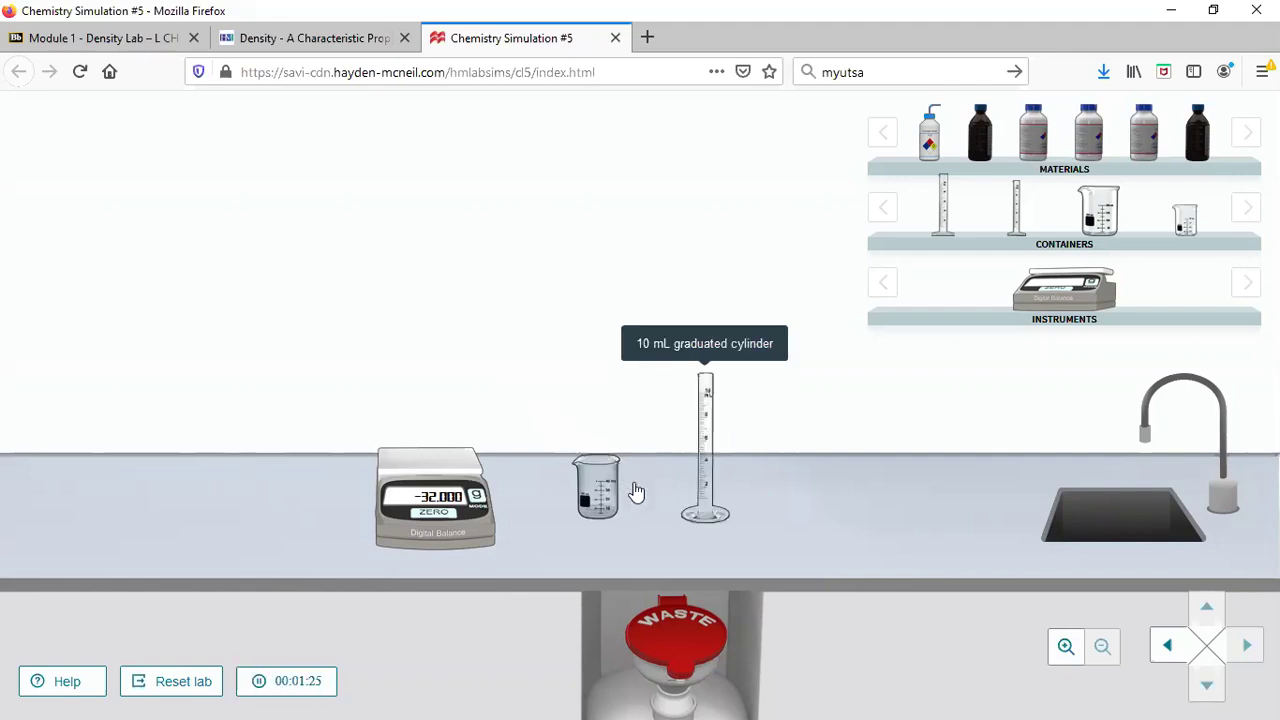
click(428, 443)
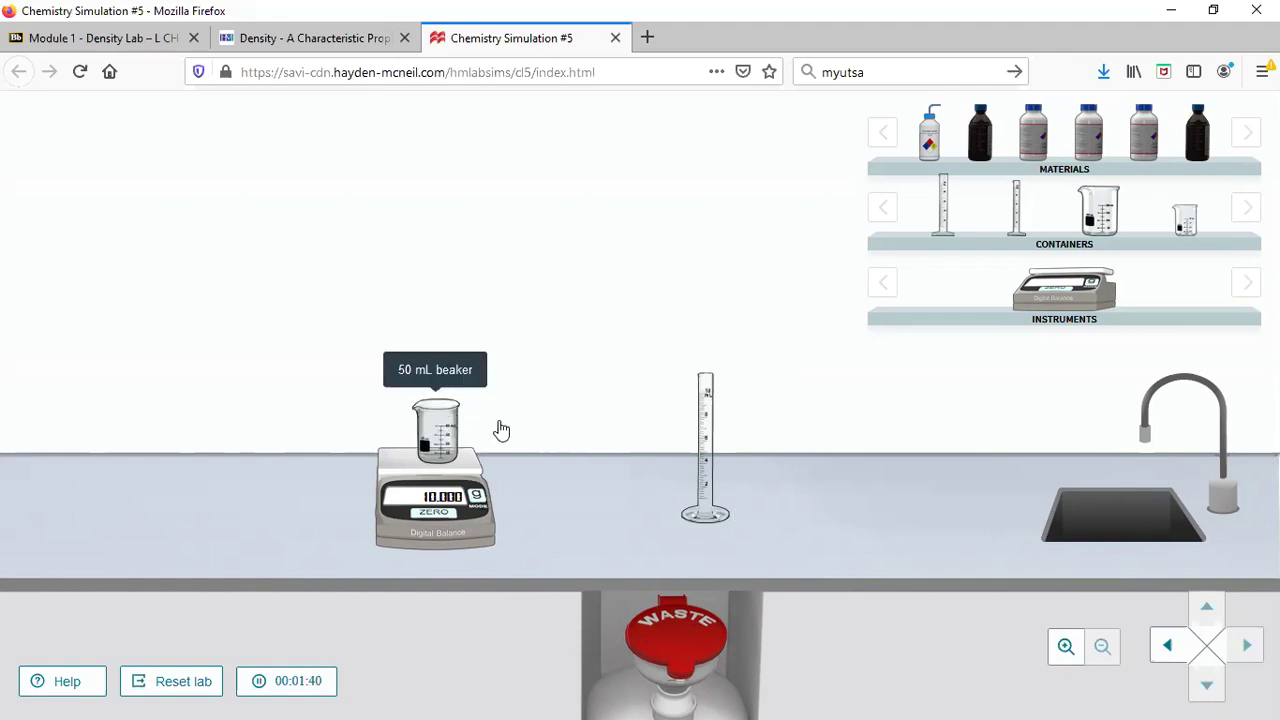
- Empty the beaker to waste, put the beaker and 10 mL cylinder in the sink, and re-zero the balance
drag(436, 432, 695, 660)
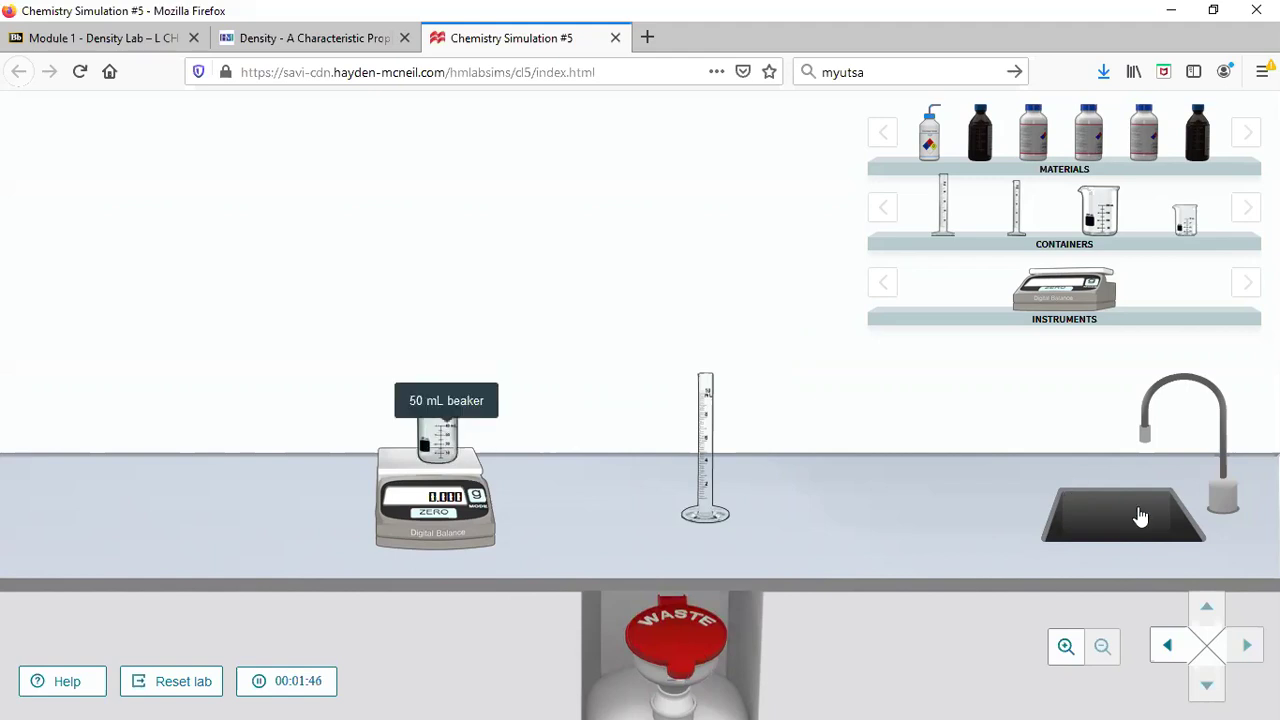
click(1138, 510)
click(707, 443)
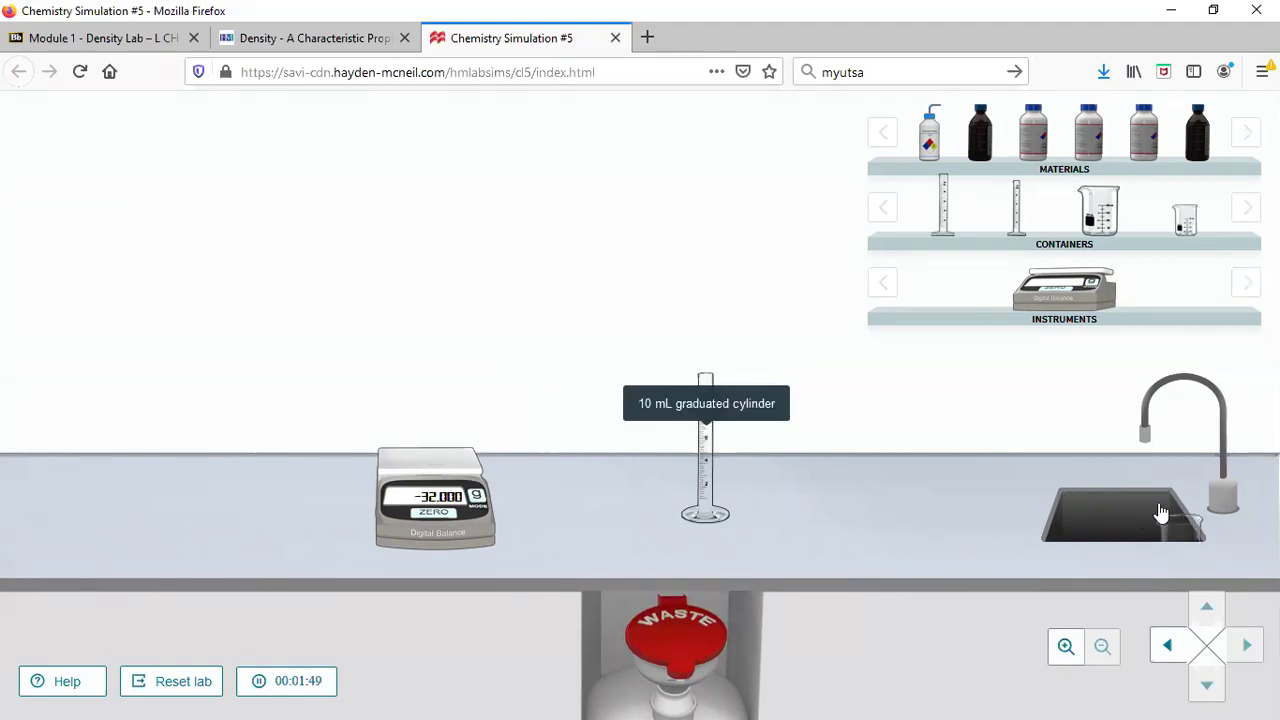
click(1158, 516)
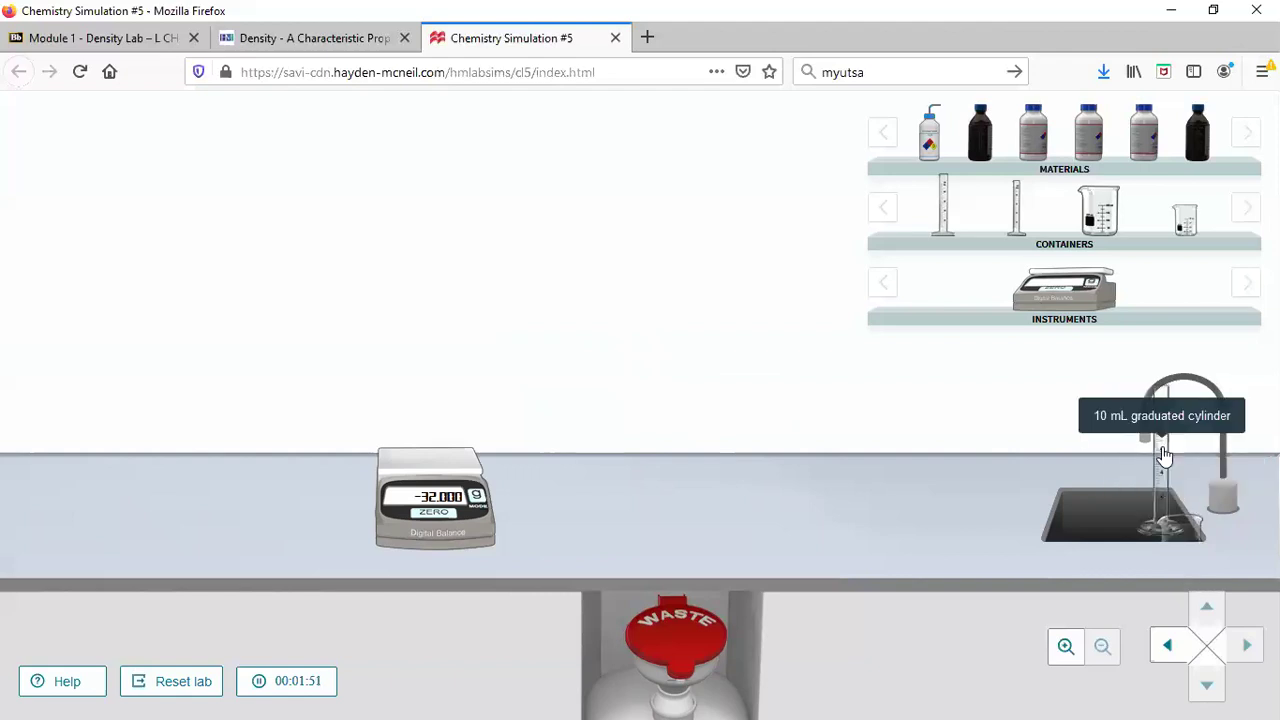
click(449, 513)
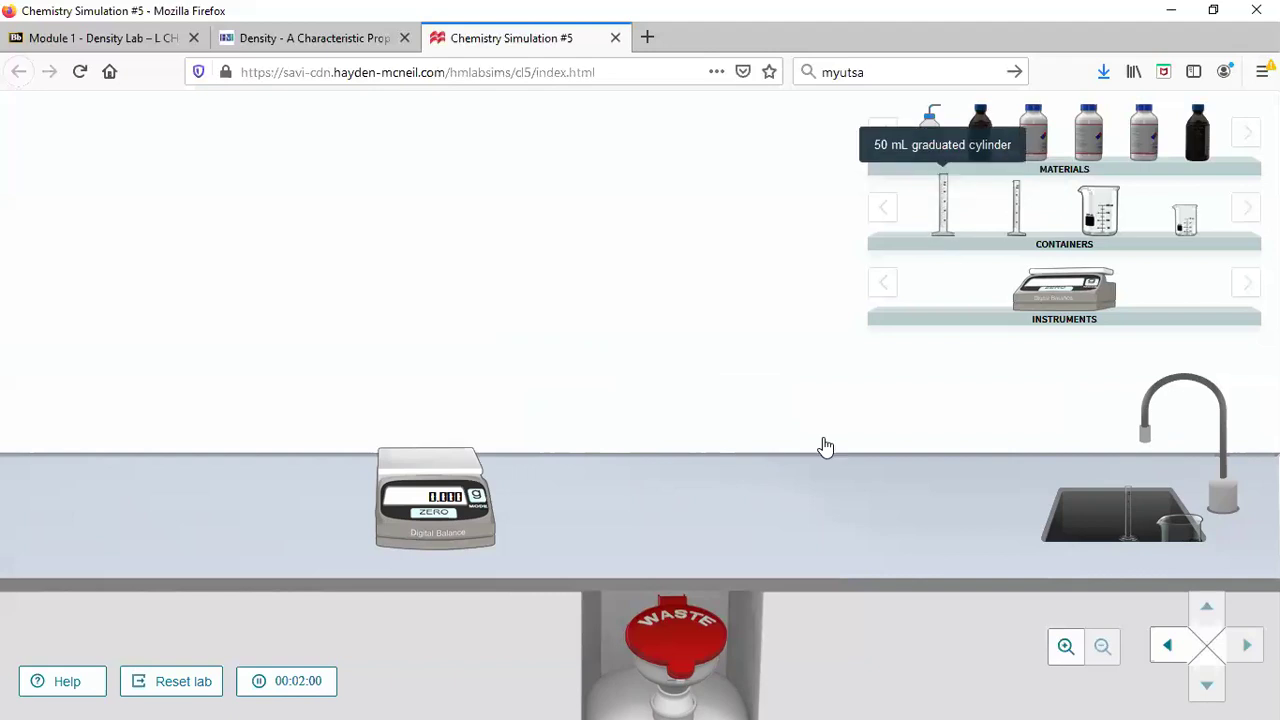
- Place a 50 mL graduated cylinder and 50 mL beaker, and tare the beaker on the balance
drag(821, 480, 818, 470)
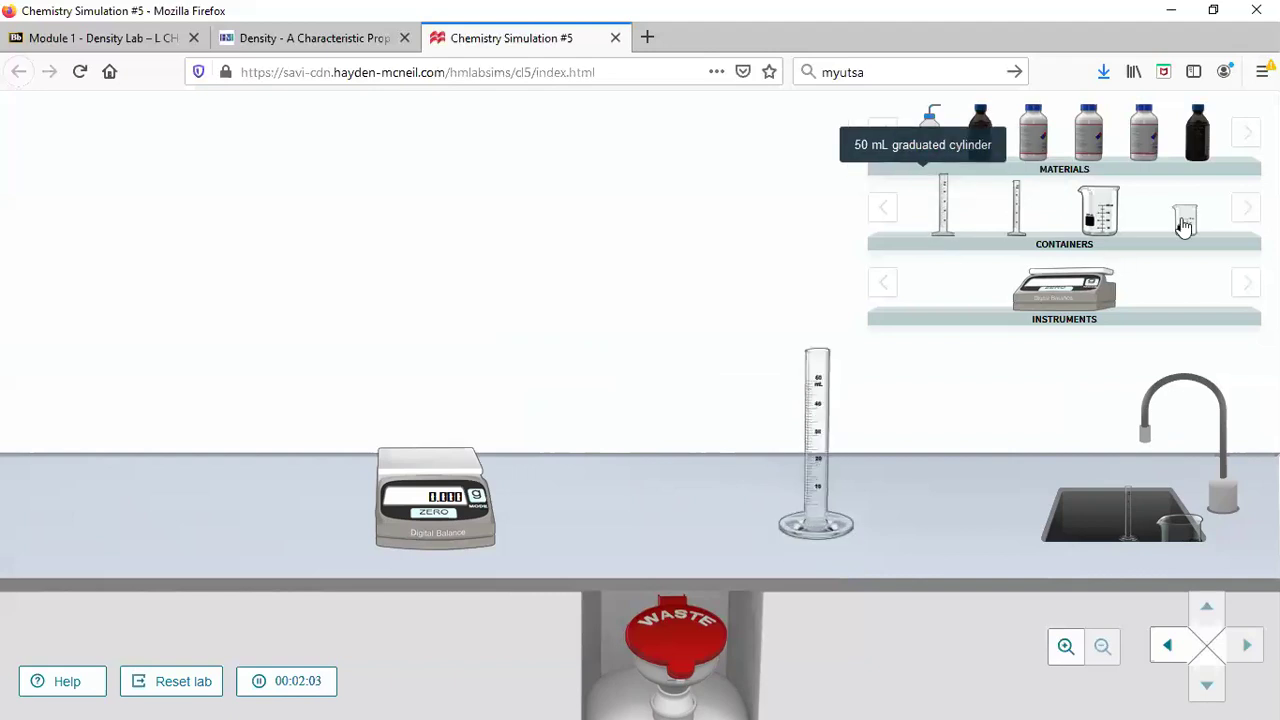
drag(1183, 225, 677, 477)
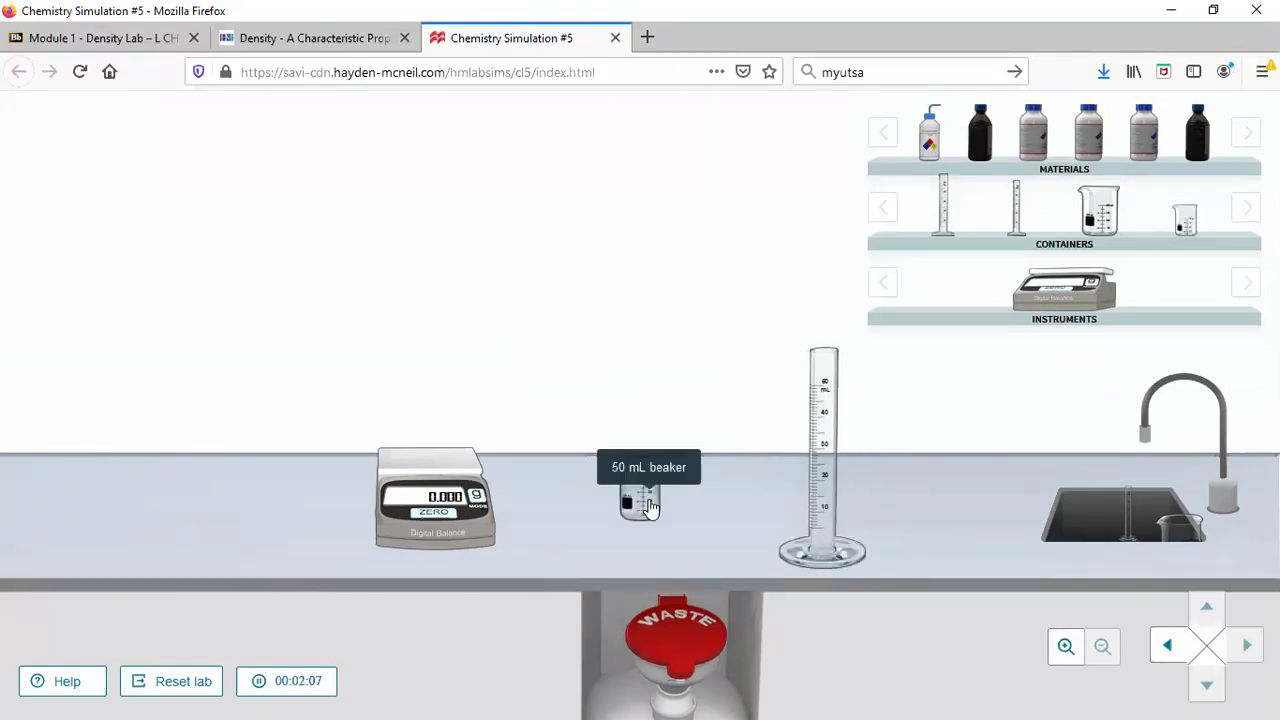
drag(518, 460, 443, 455)
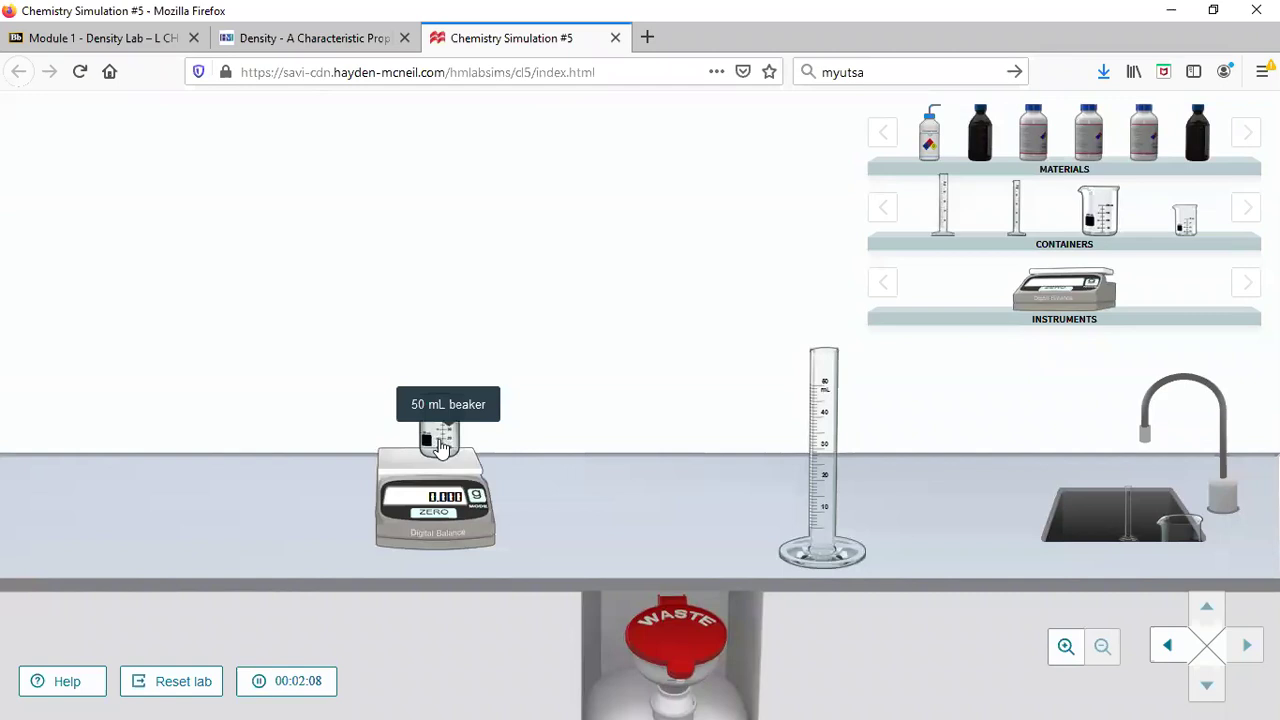
click(432, 513)
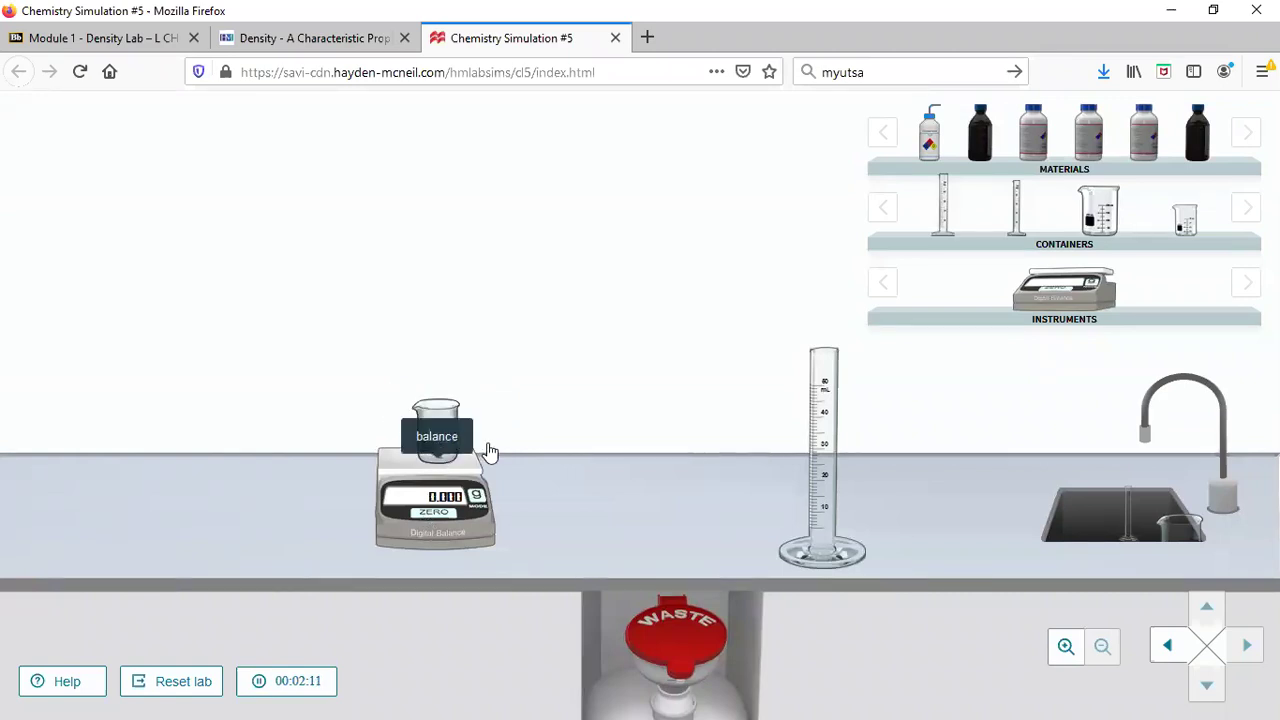
- Lift the tared beaker off the balance, leaving -32.000 g, and drag a shelf sample onto it
drag(576, 477, 430, 418)
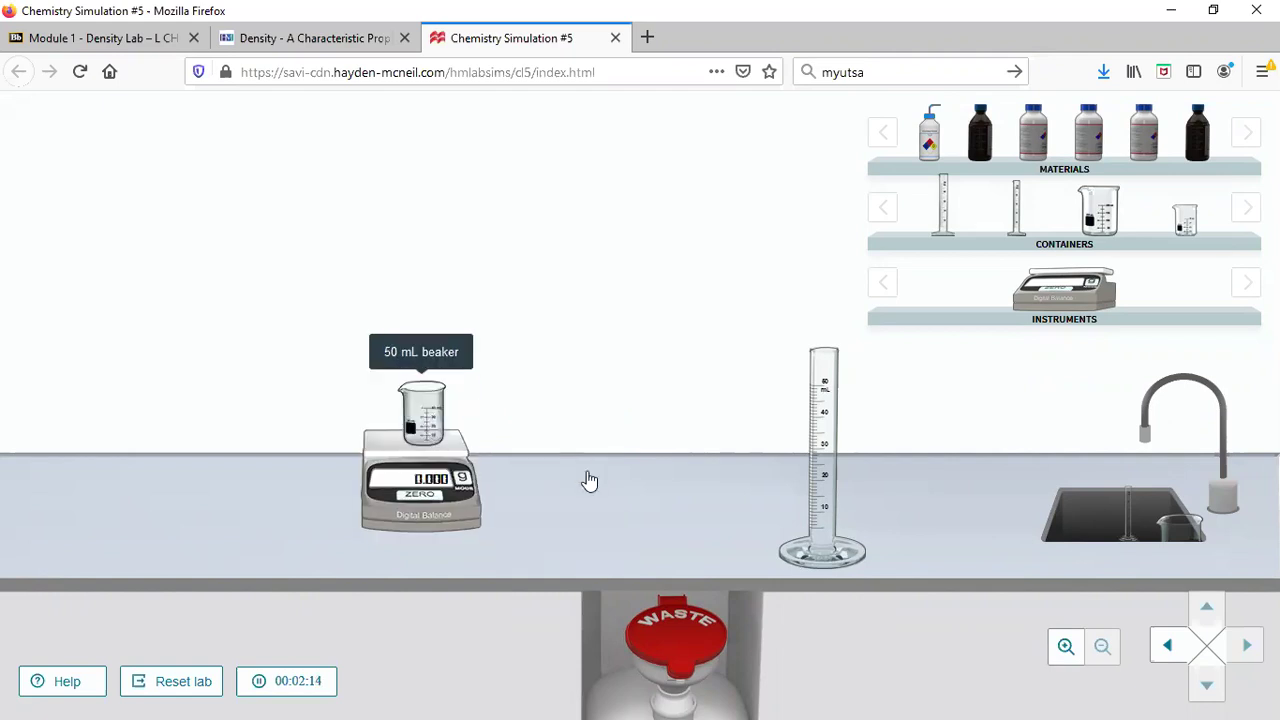
drag(589, 481, 580, 475)
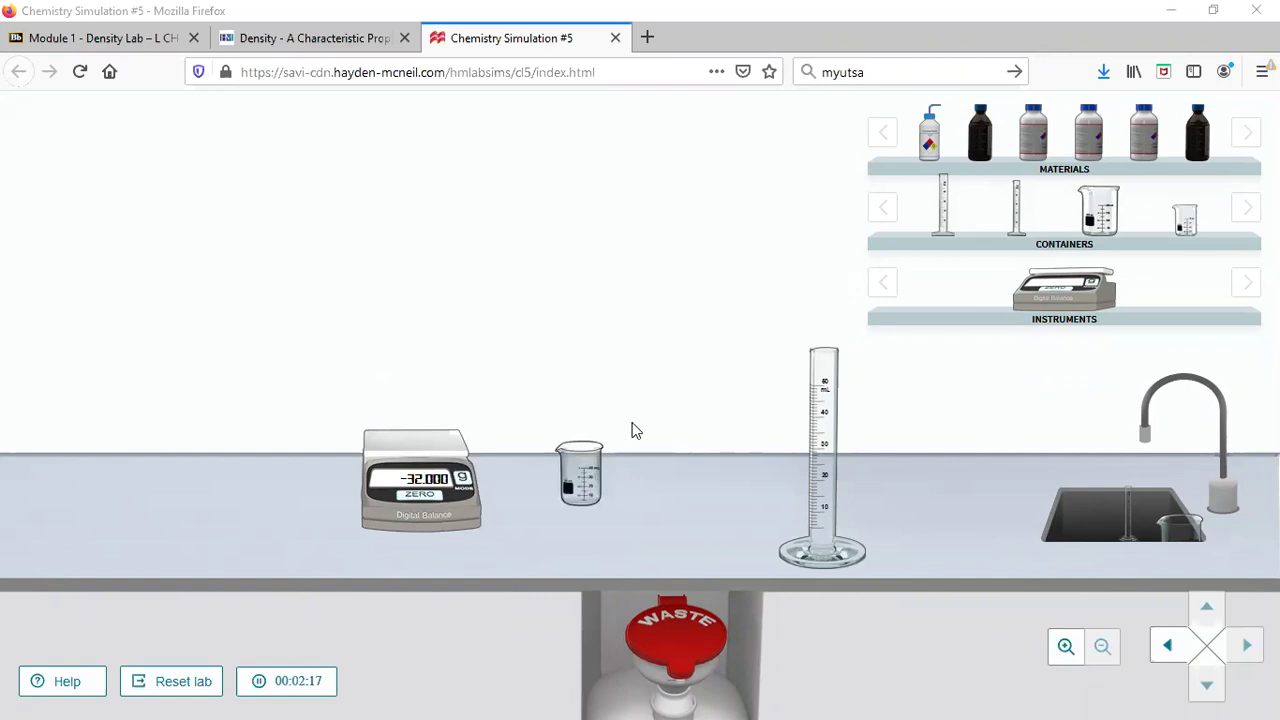
drag(632, 430, 624, 443)
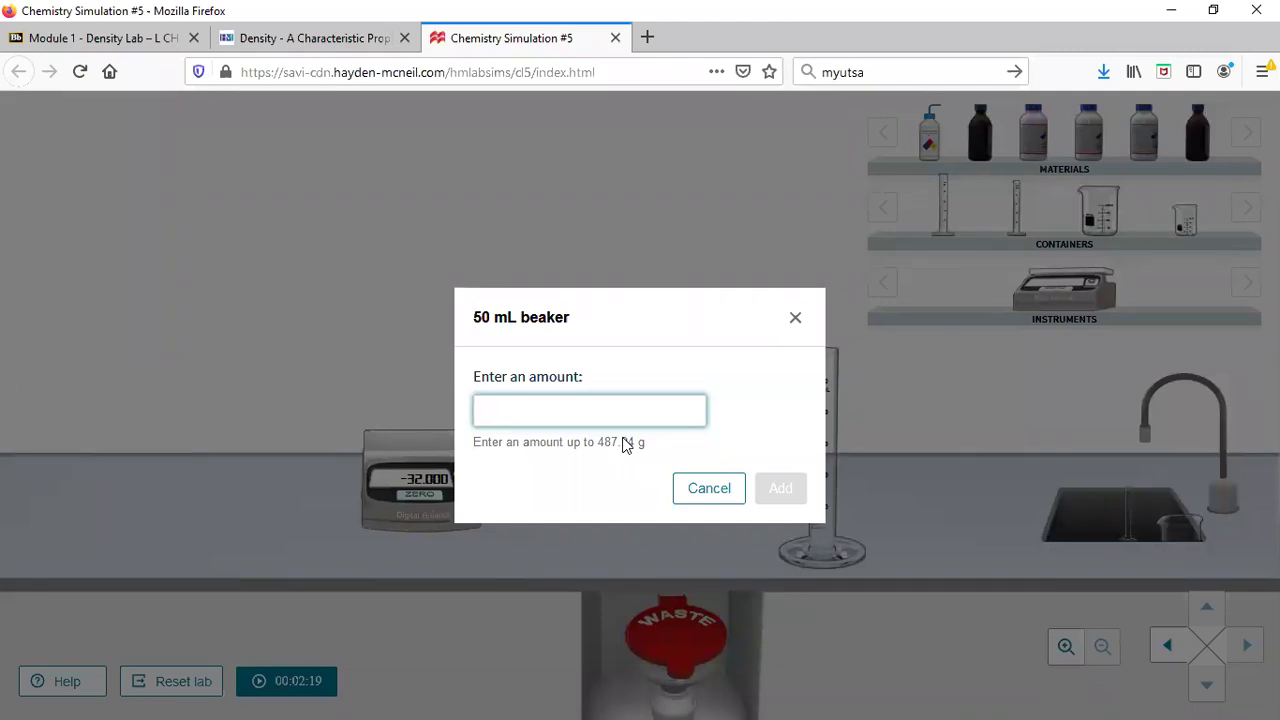
- Add 20 g of sample to the 50 mL beaker and set it on the balance to read 20.000 g
text(25)
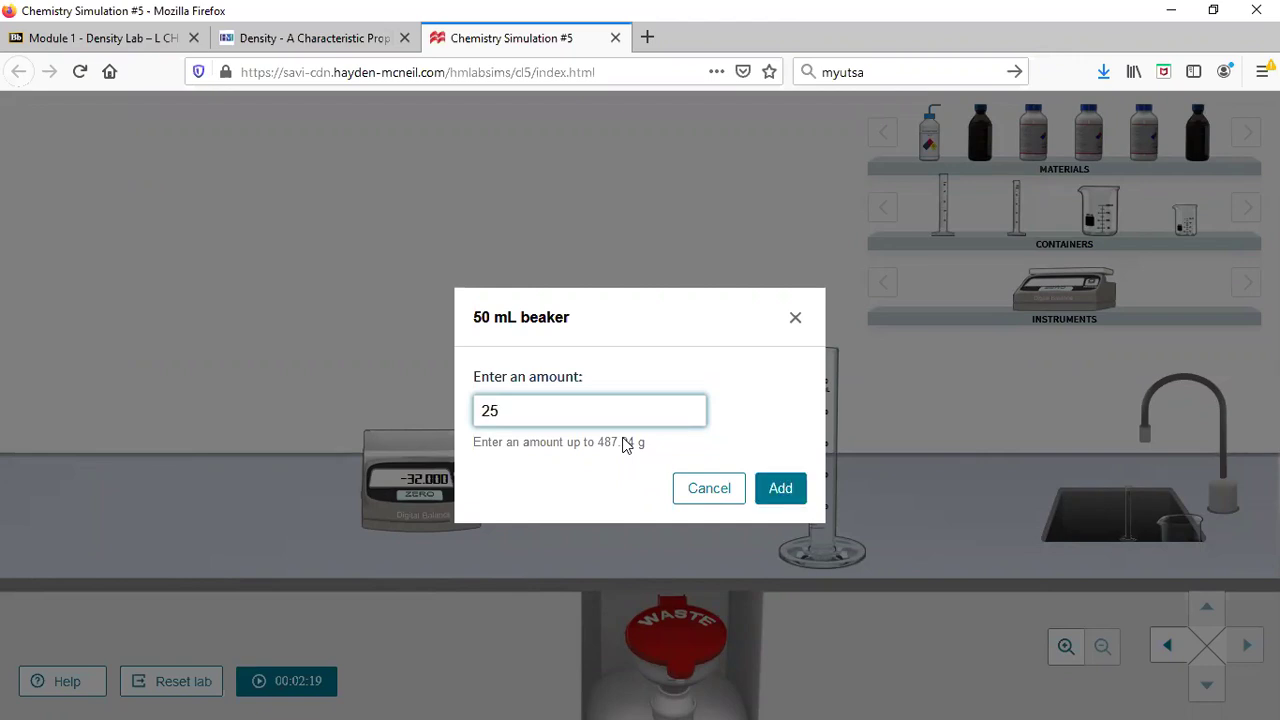
key(BackSpace)
text(0)
click(778, 490)
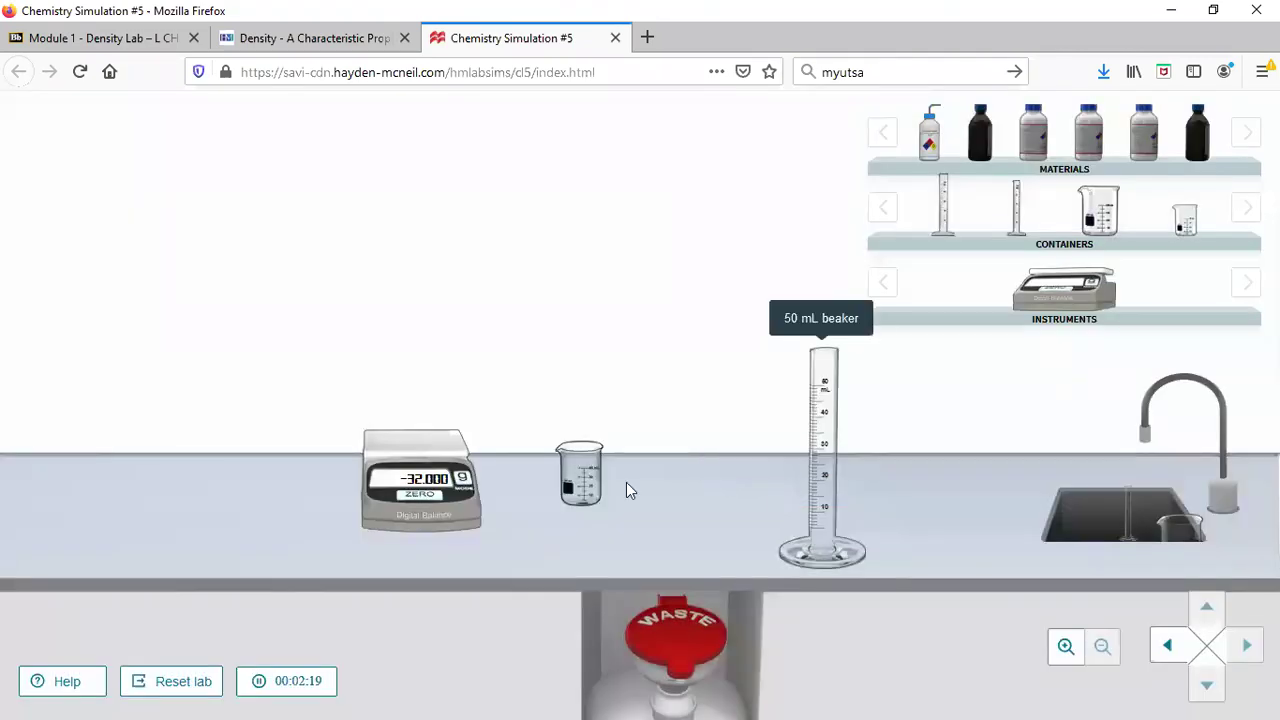
click(426, 416)
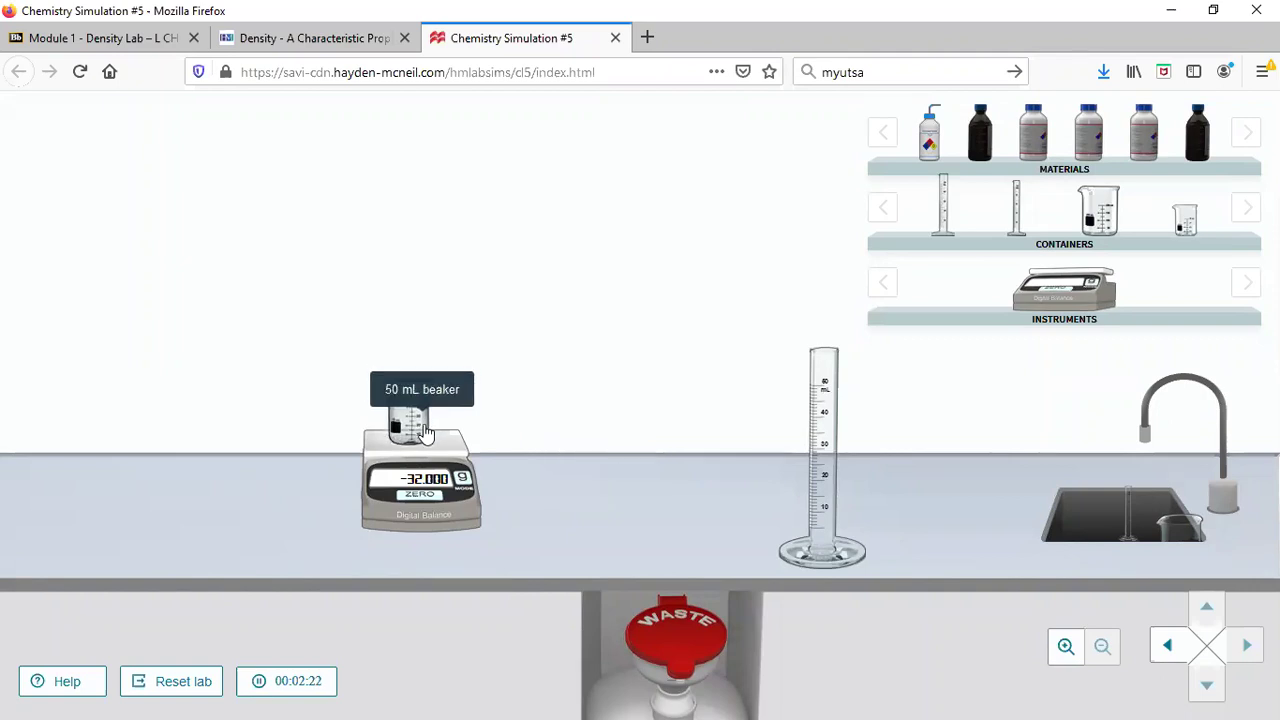
click(426, 428)
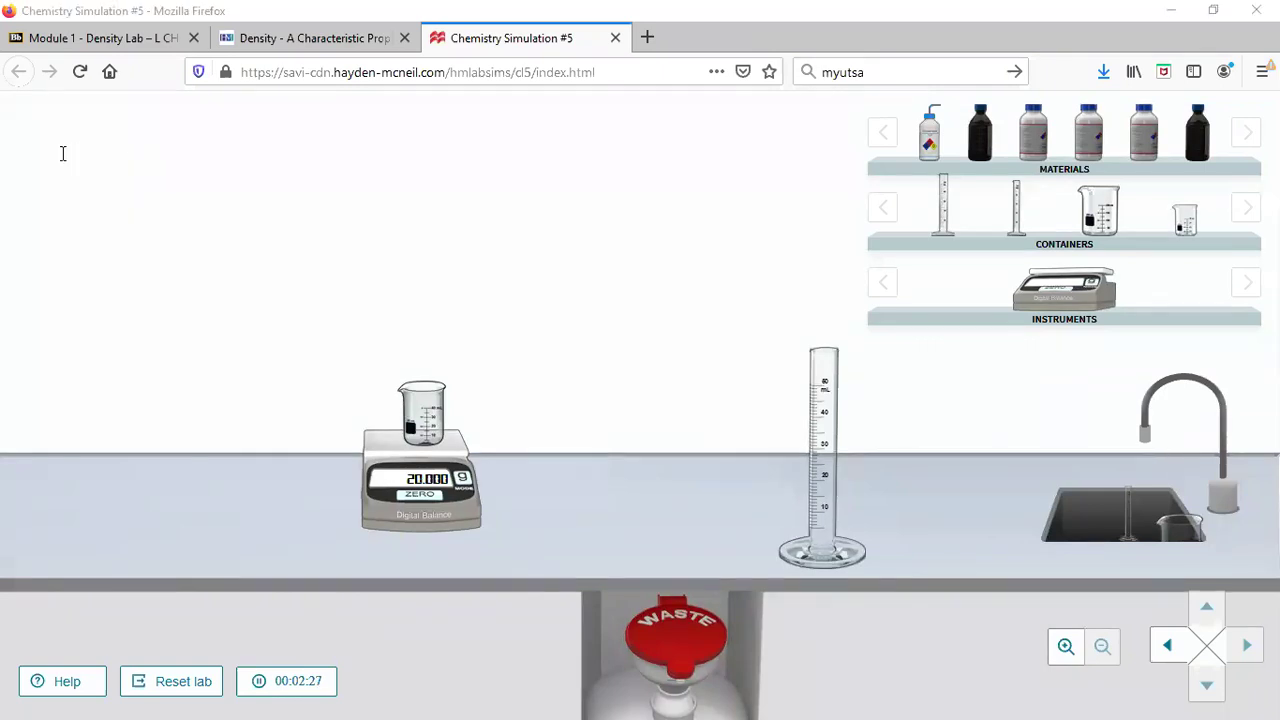
- Annotate 'm(Fe) = 20.000g' in red and bring the water bottle over the graduated cylinder
click(19, 155)
text(m(Fe) = 20.000g)
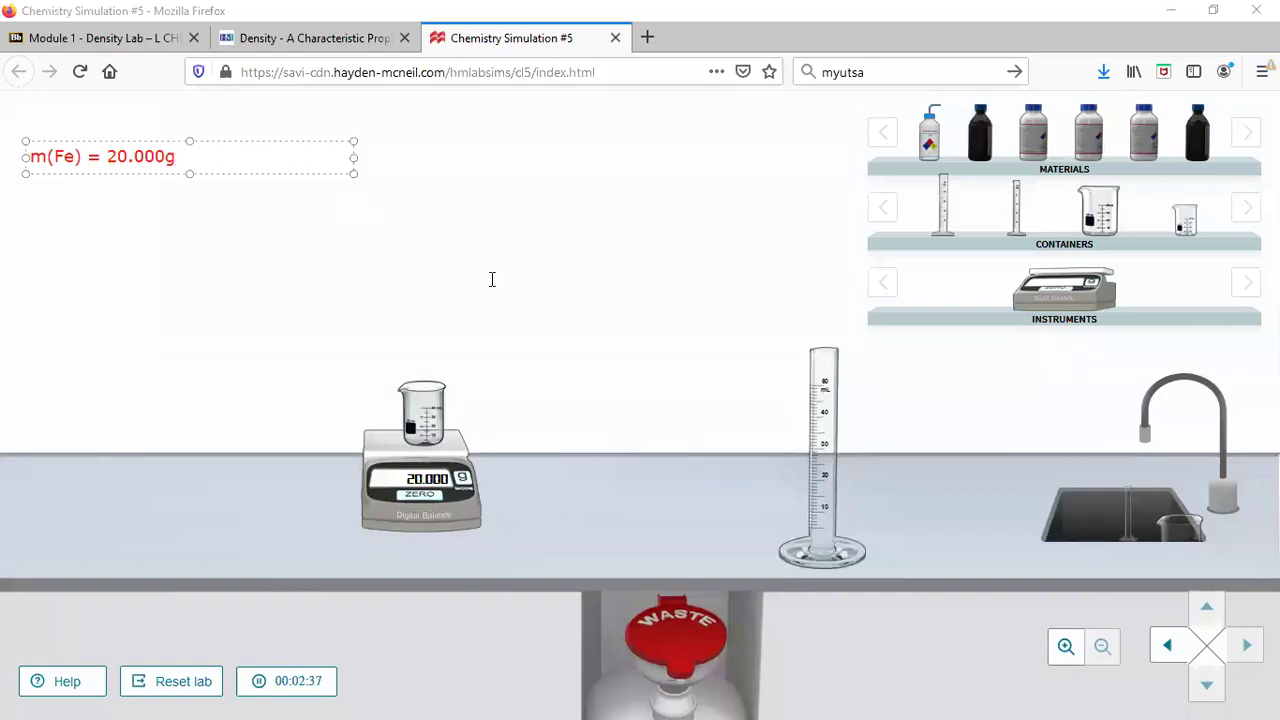
click(826, 276)
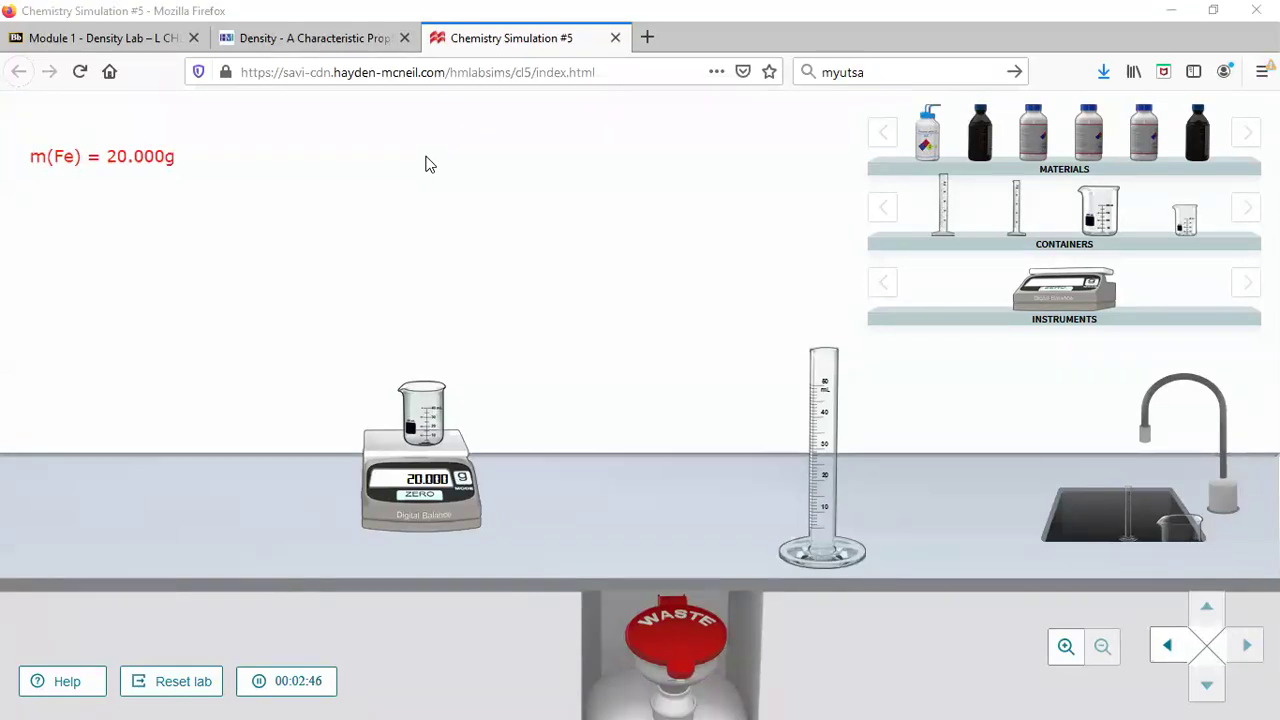
mouse_move(922, 145)
mouse_down()
mouse_move(814, 306)
mouse_move(833, 422)
mouse_move(814, 340)
mouse_move(948, 128)
mouse_move(933, 150)
mouse_move(917, 140)
mouse_move(831, 368)
mouse_move(810, 377)
mouse_move(836, 466)
mouse_move(842, 346)
mouse_move(790, 365)
mouse_move(927, 210)
mouse_move(930, 134)
mouse_up()
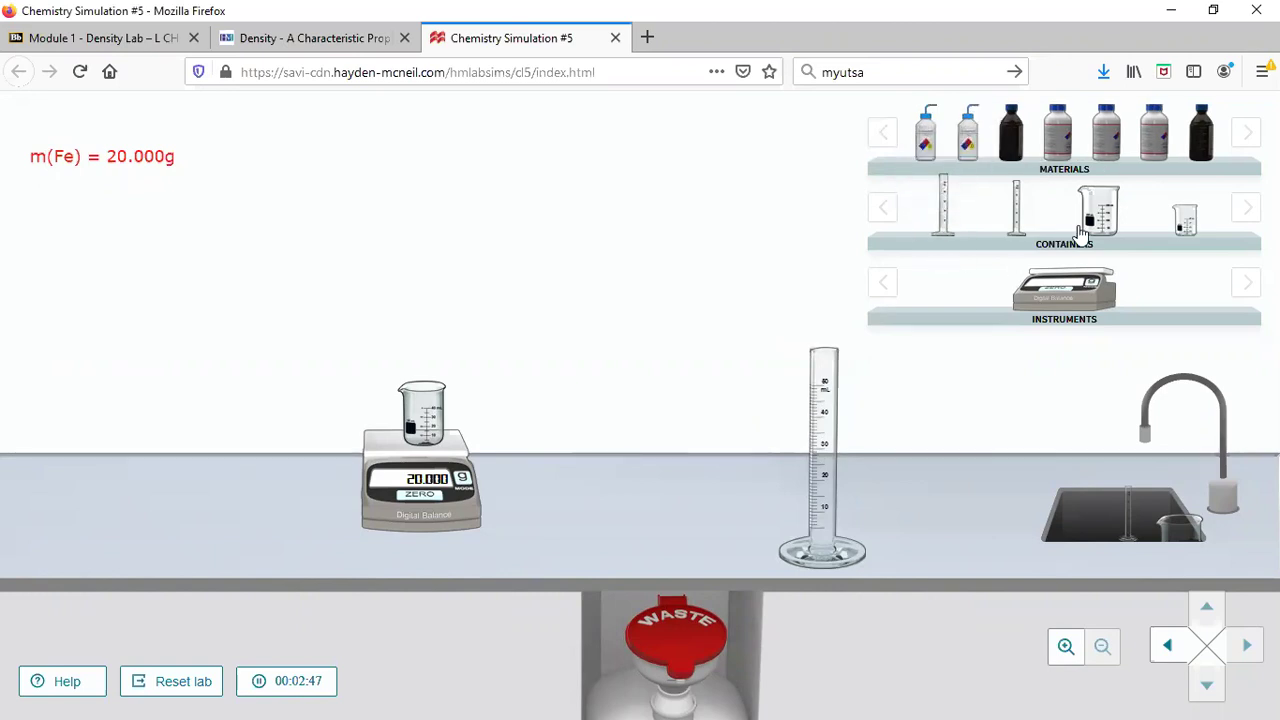
- Pour water into the 50 mL graduated cylinder, empty it in the sink, and shelve the water bottle
drag(1183, 222, 984, 490)
drag(922, 148, 818, 372)
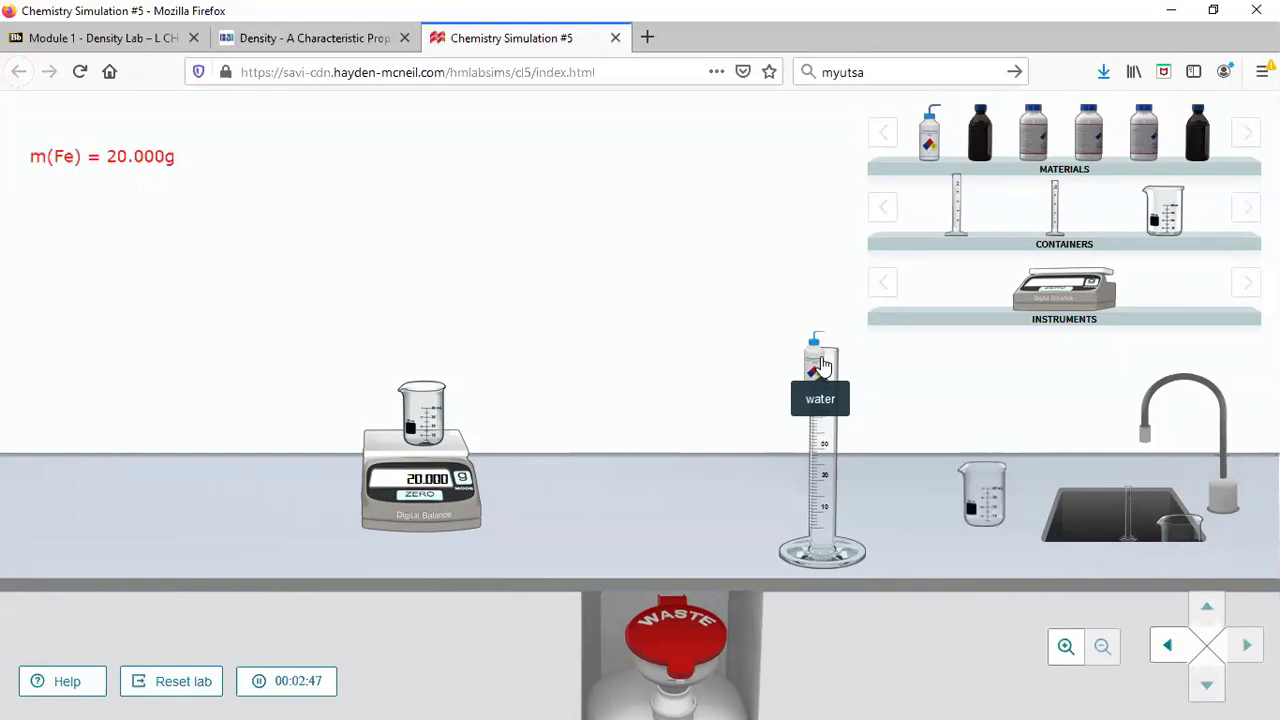
drag(833, 432, 950, 430)
drag(1069, 457, 1150, 312)
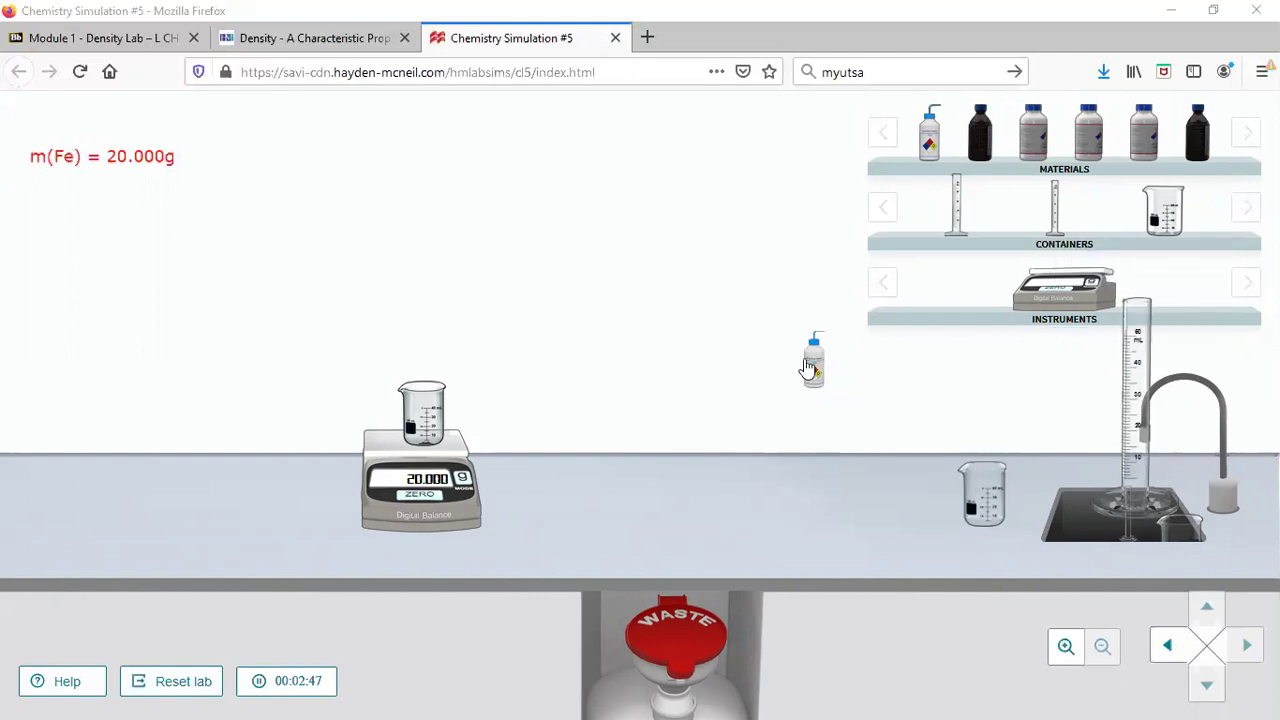
drag(941, 277, 943, 272)
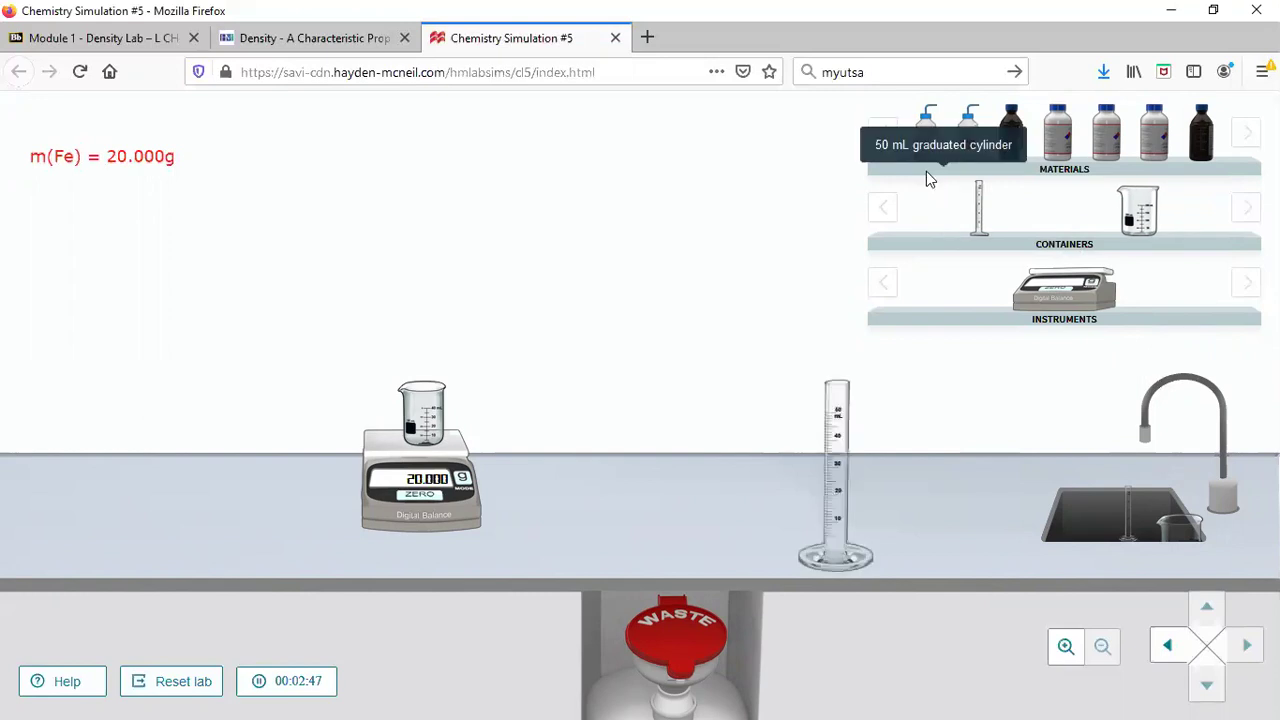
- Try adding water again, pick up the 10 mL graduated cylinder, and reload the simulation page
click(849, 435)
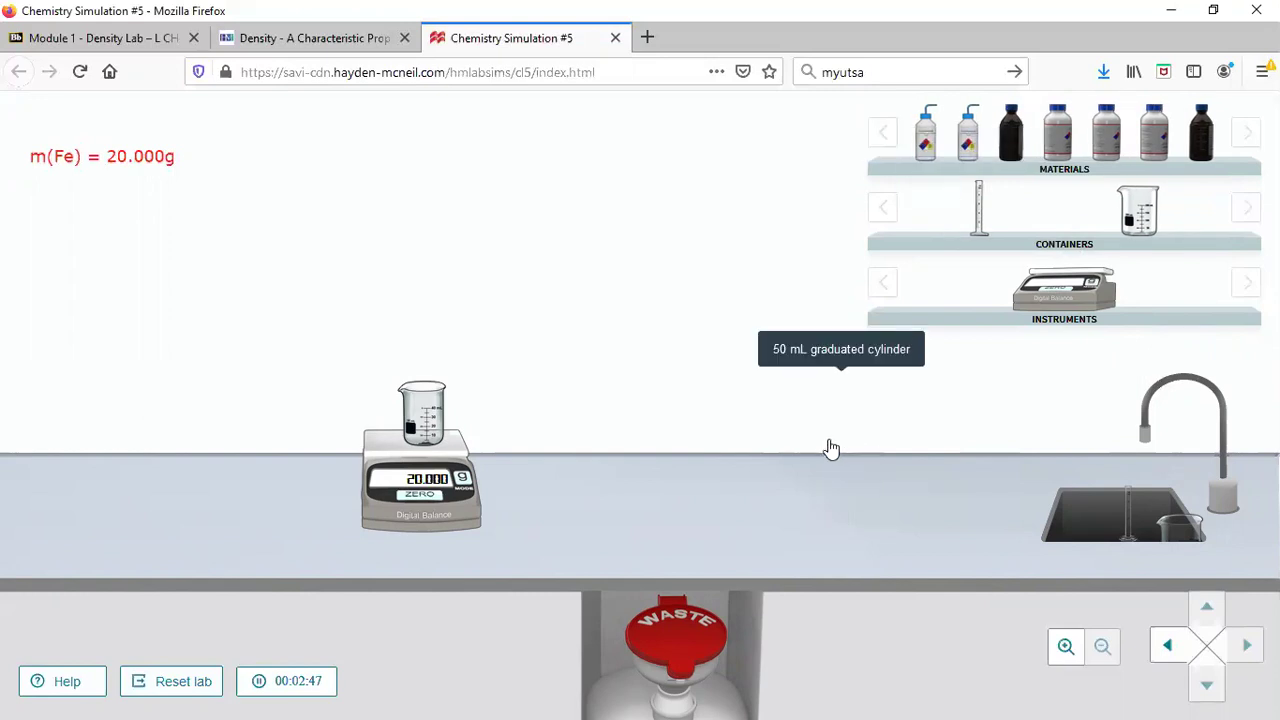
click(926, 138)
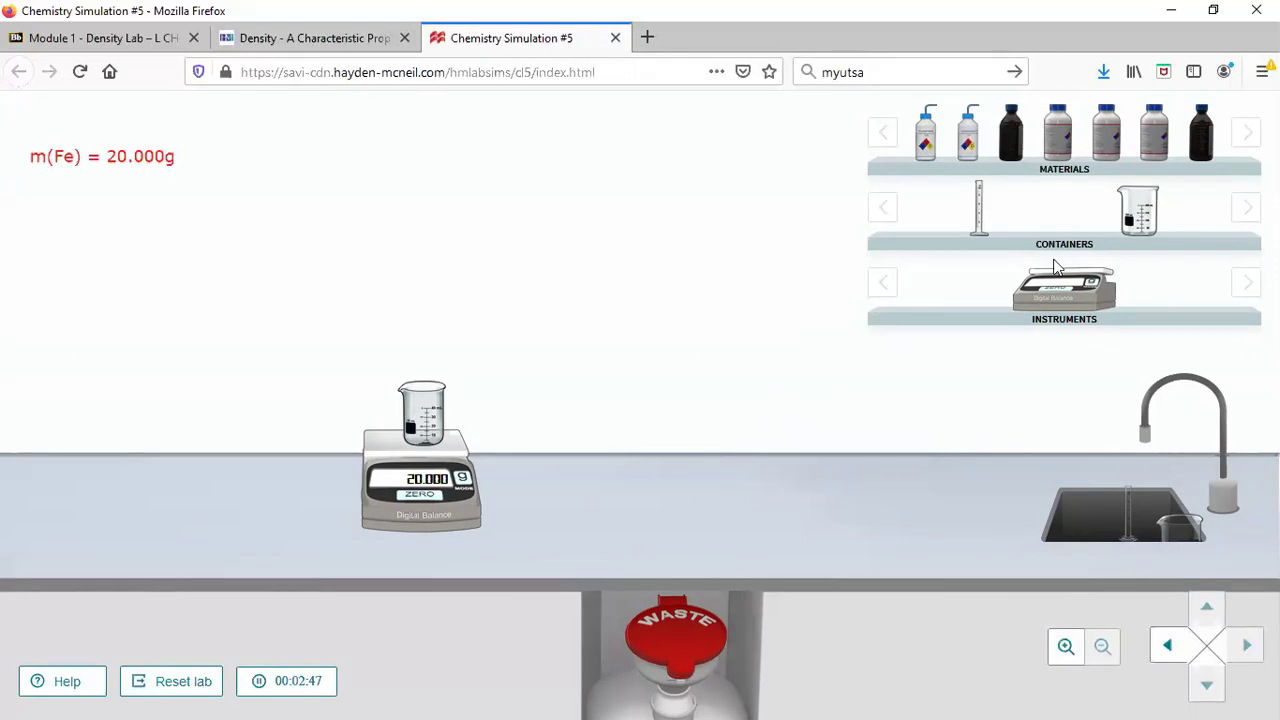
drag(981, 242, 994, 188)
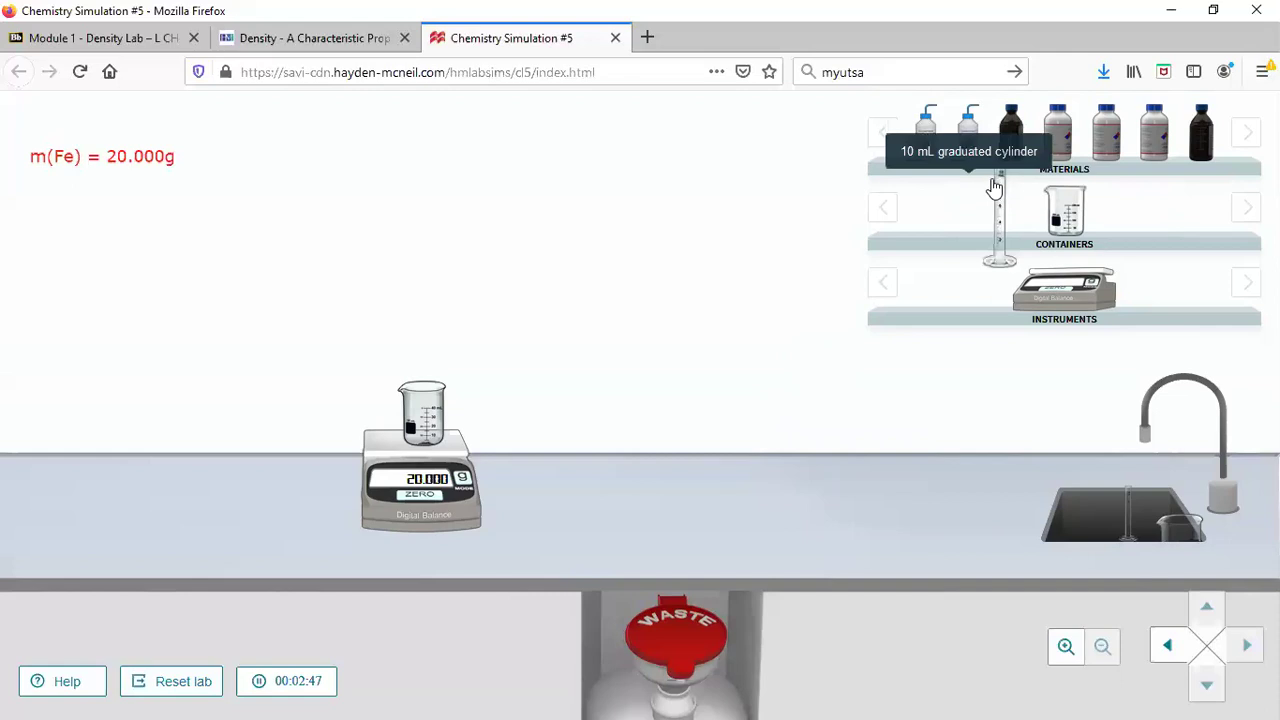
click(78, 72)
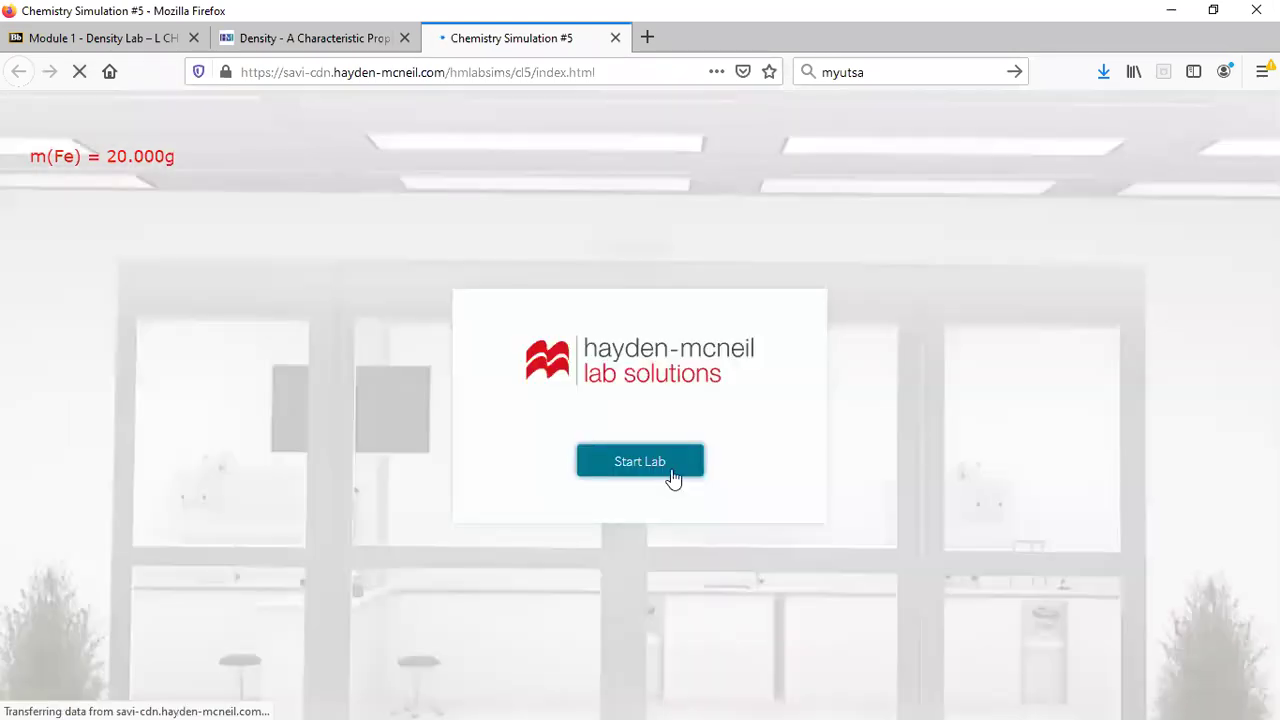
- Start the lab and check the Goggles, Lab Coat and Gloves protective items
click(672, 478)
key(space)
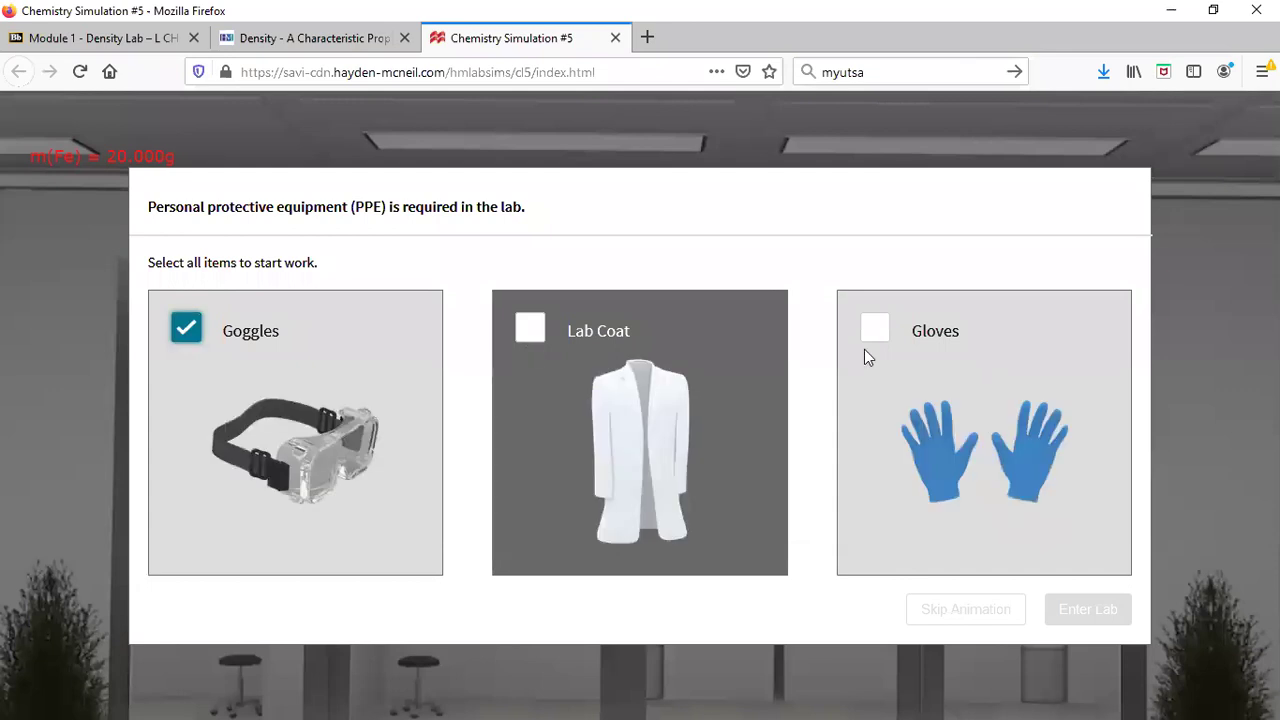
key(Tab)
key(space)
key(Tab)
key(space)
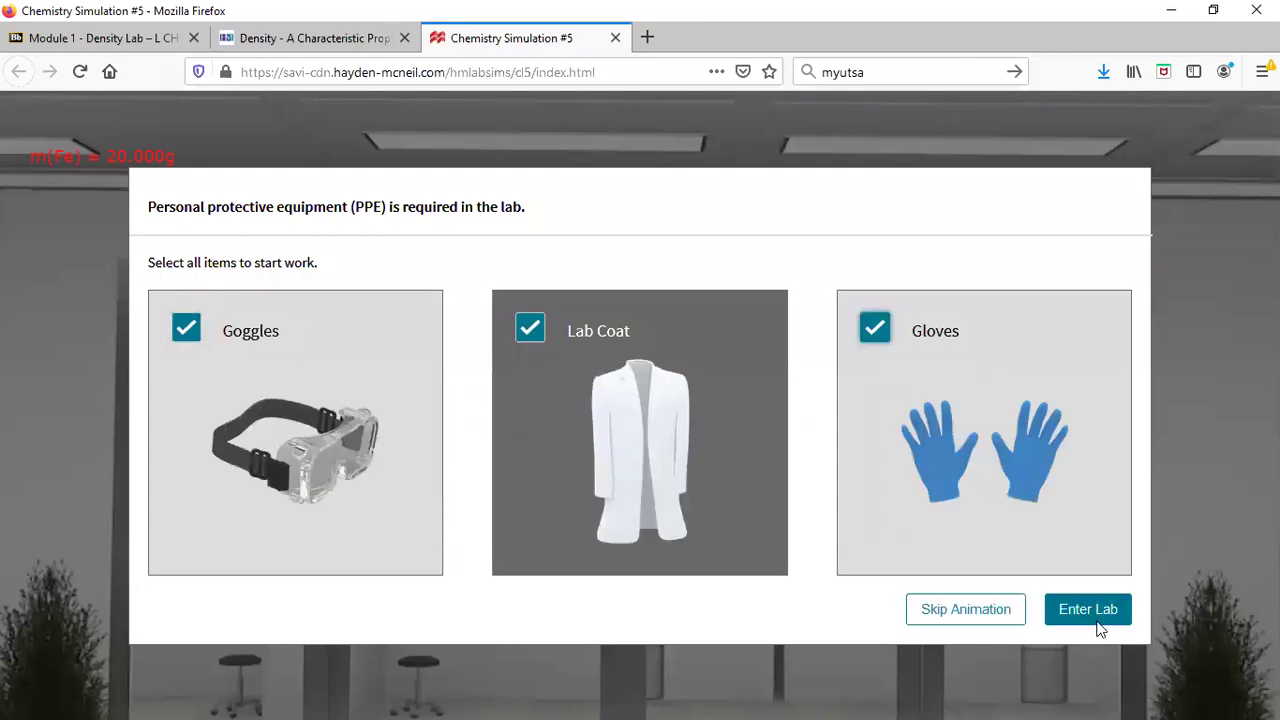
- Enter the lab and place a Digital Balance and a 50 mL graduated cylinder on the bench
click(1098, 615)
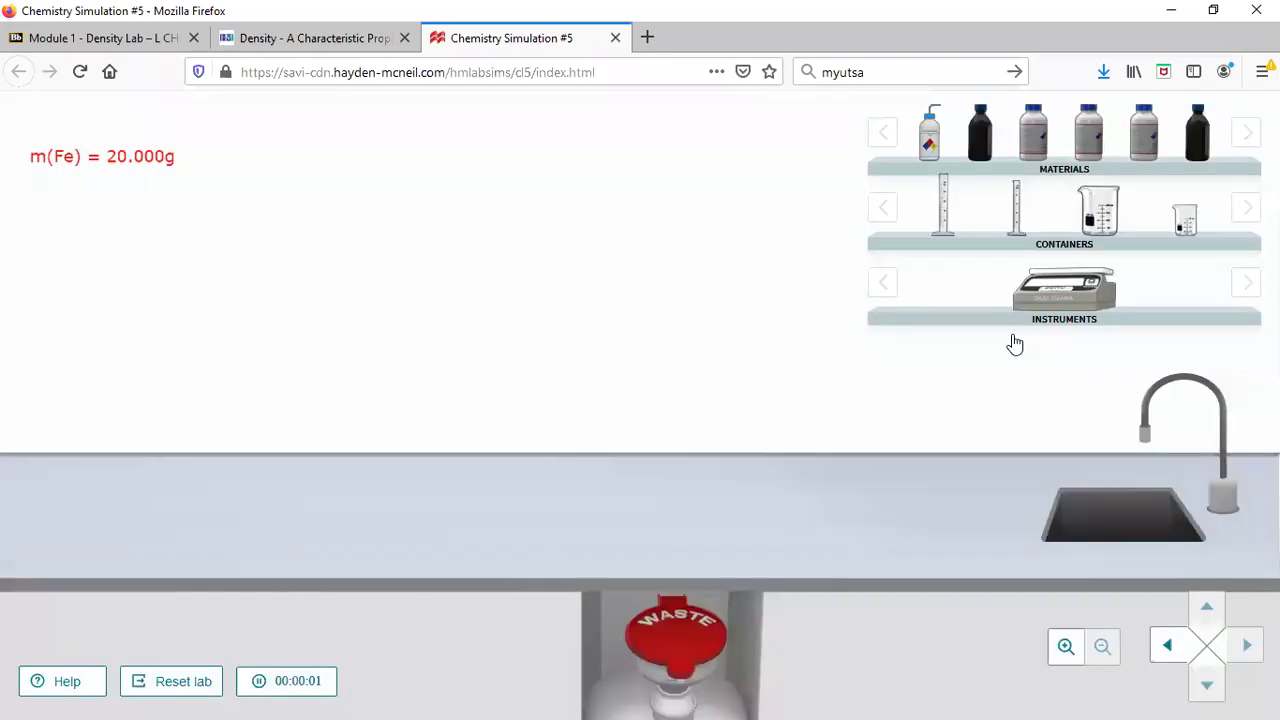
click(588, 492)
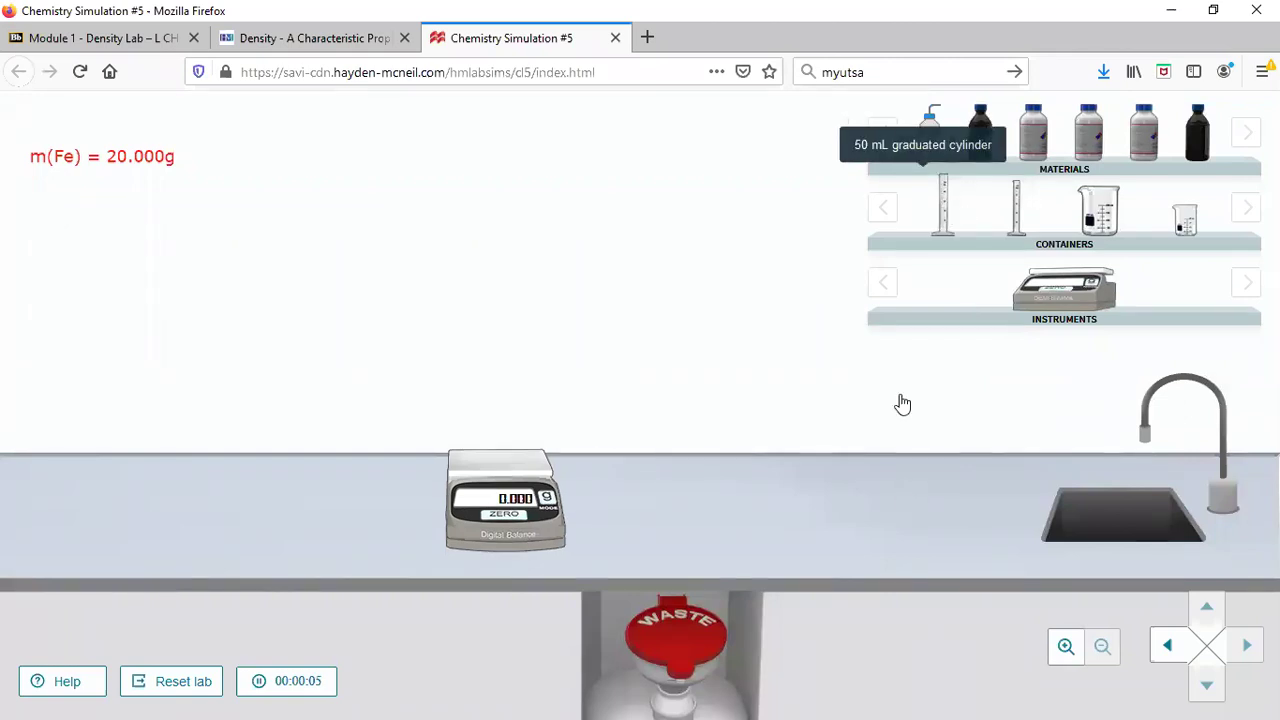
click(918, 184)
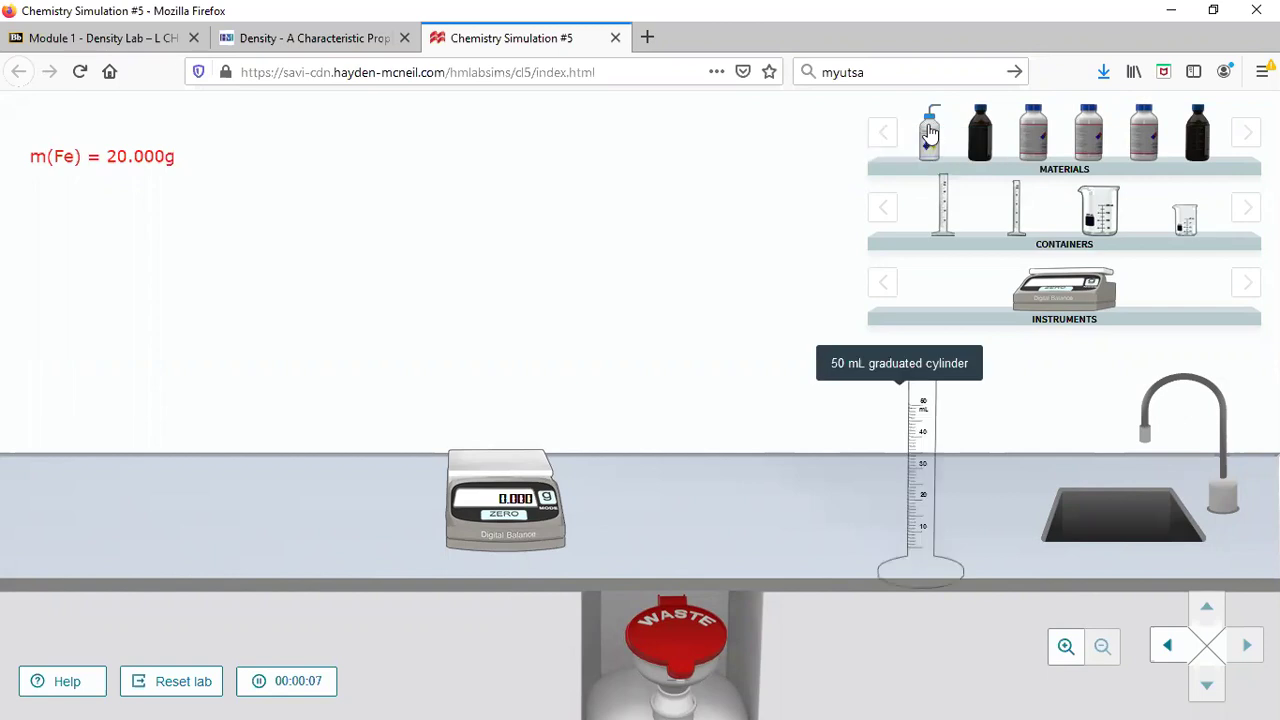
- Add 10 mL of water from the bottle to the 50 mL graduated cylinder
click(908, 390)
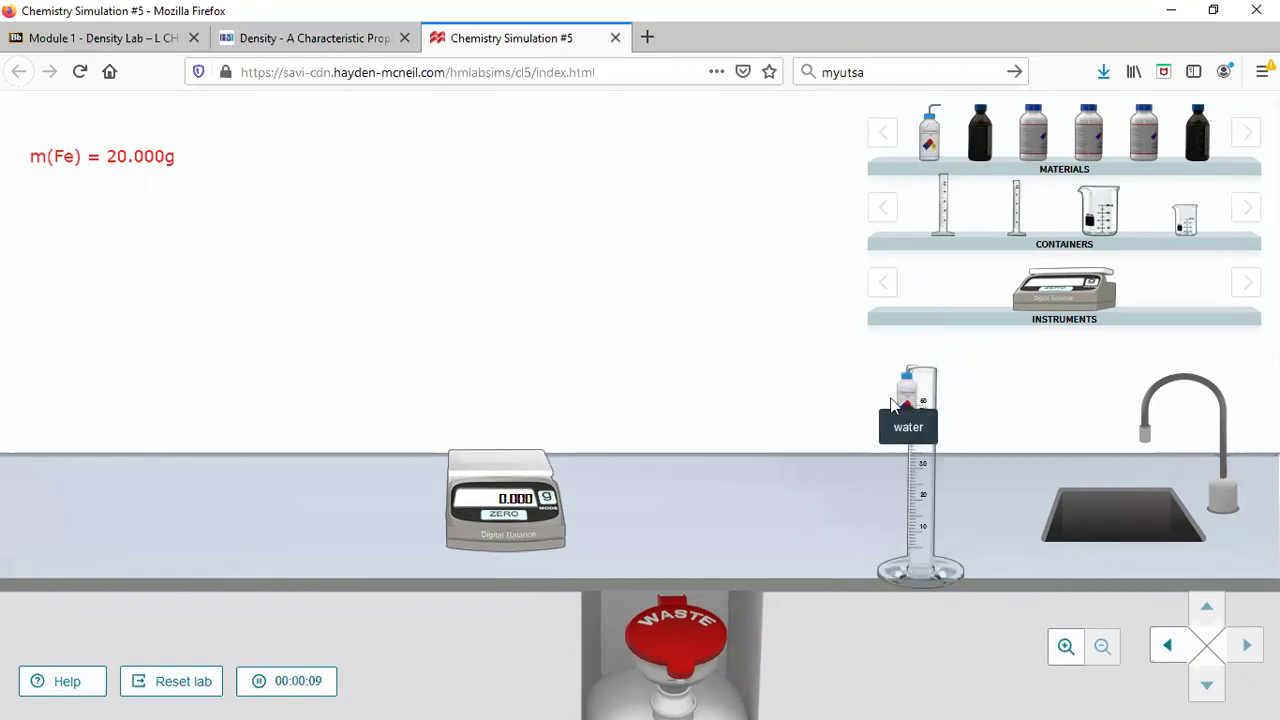
click(892, 404)
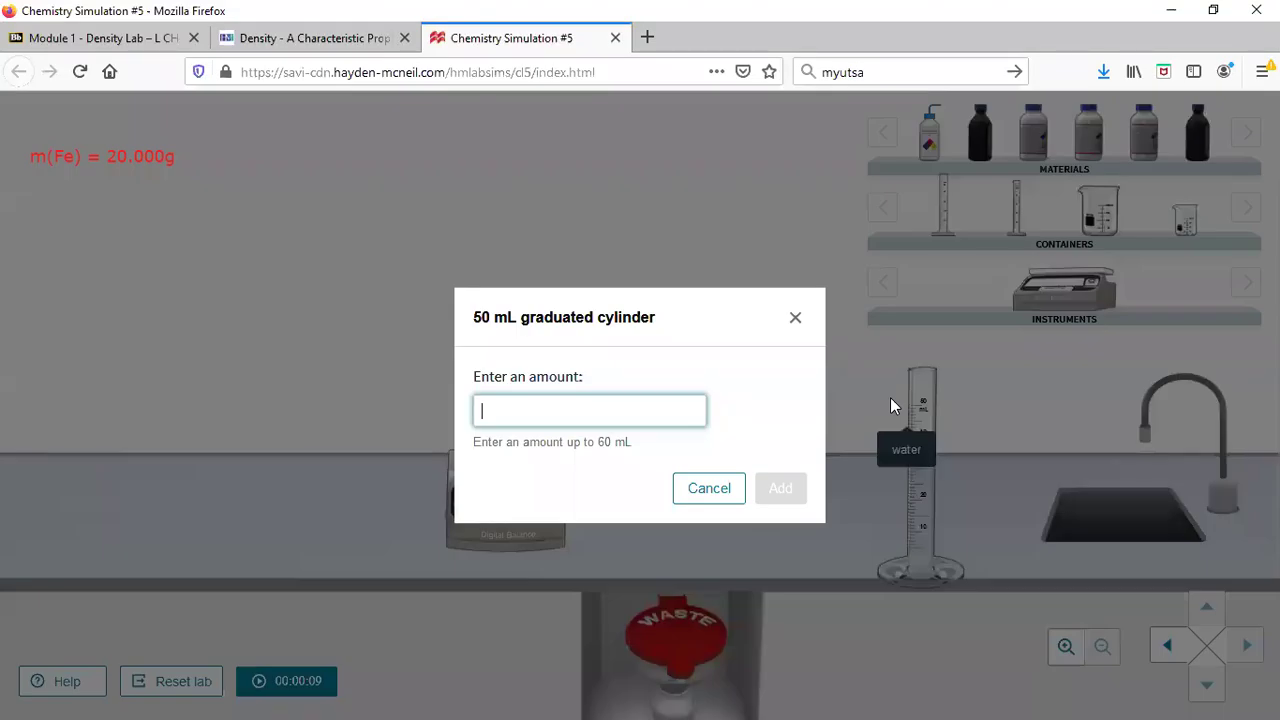
text(10)
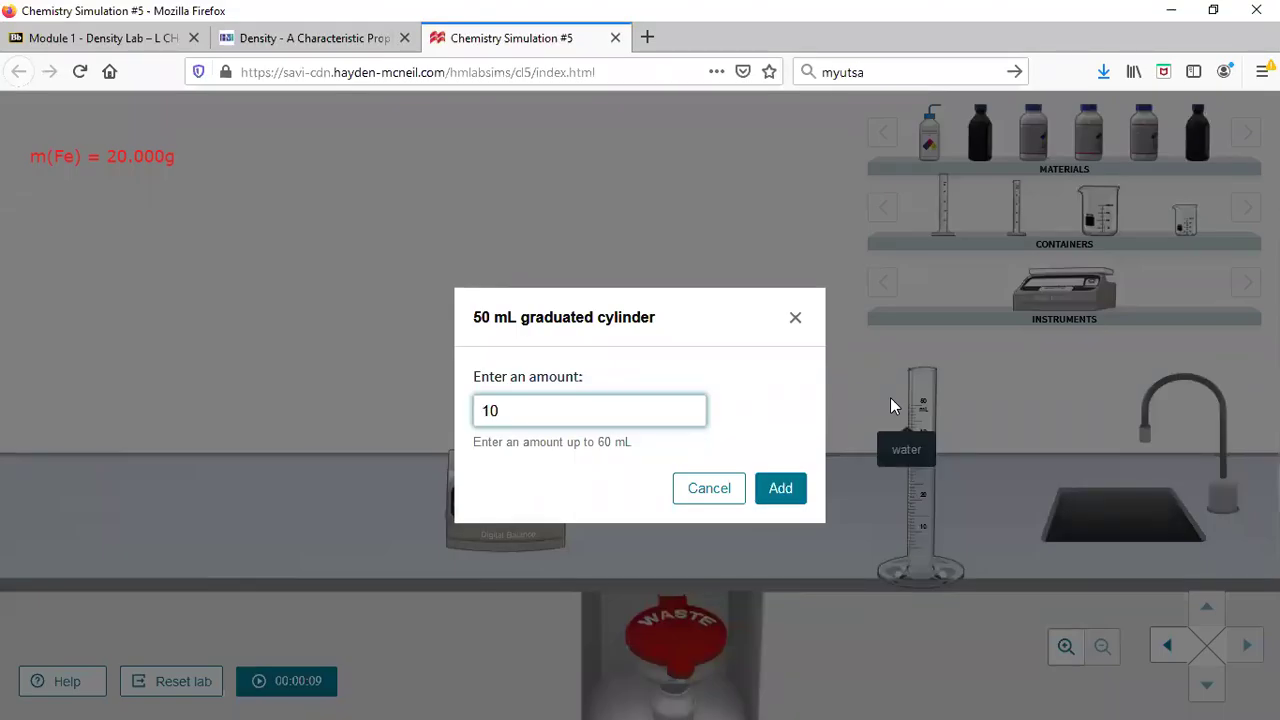
click(767, 504)
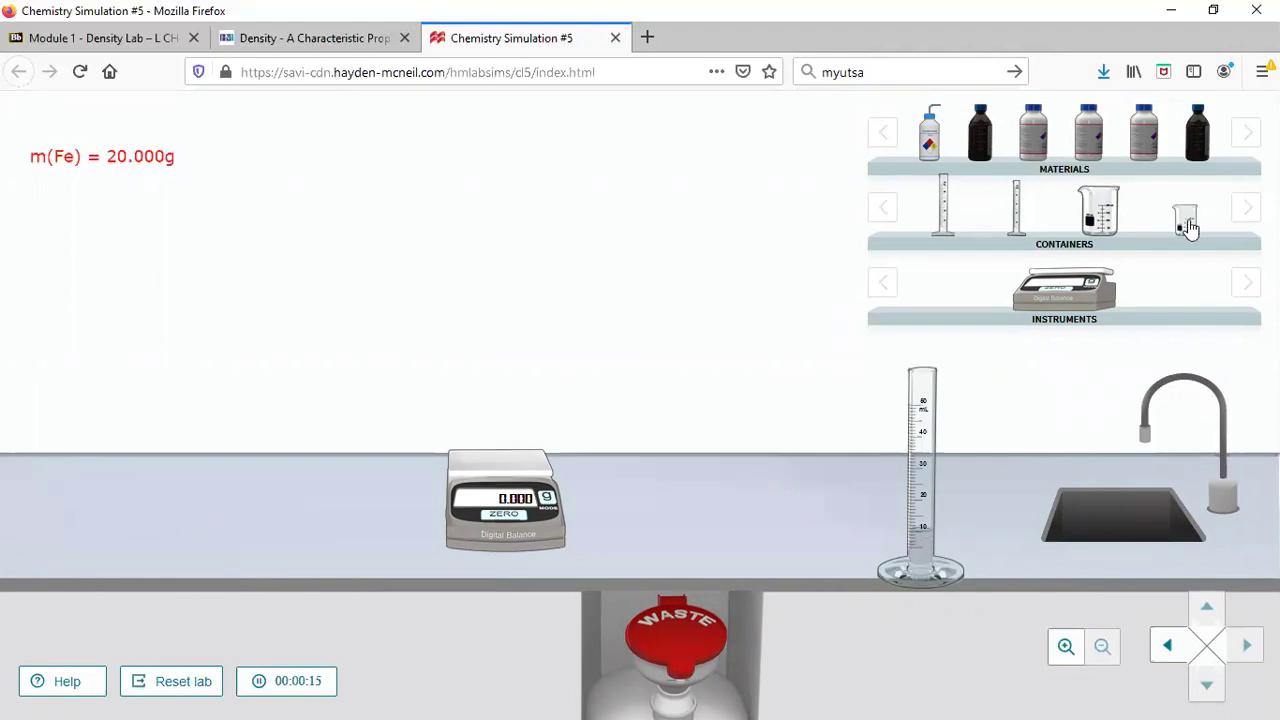
- Place a 50 mL beaker on the bench and add 20 g of iron to it
click(716, 480)
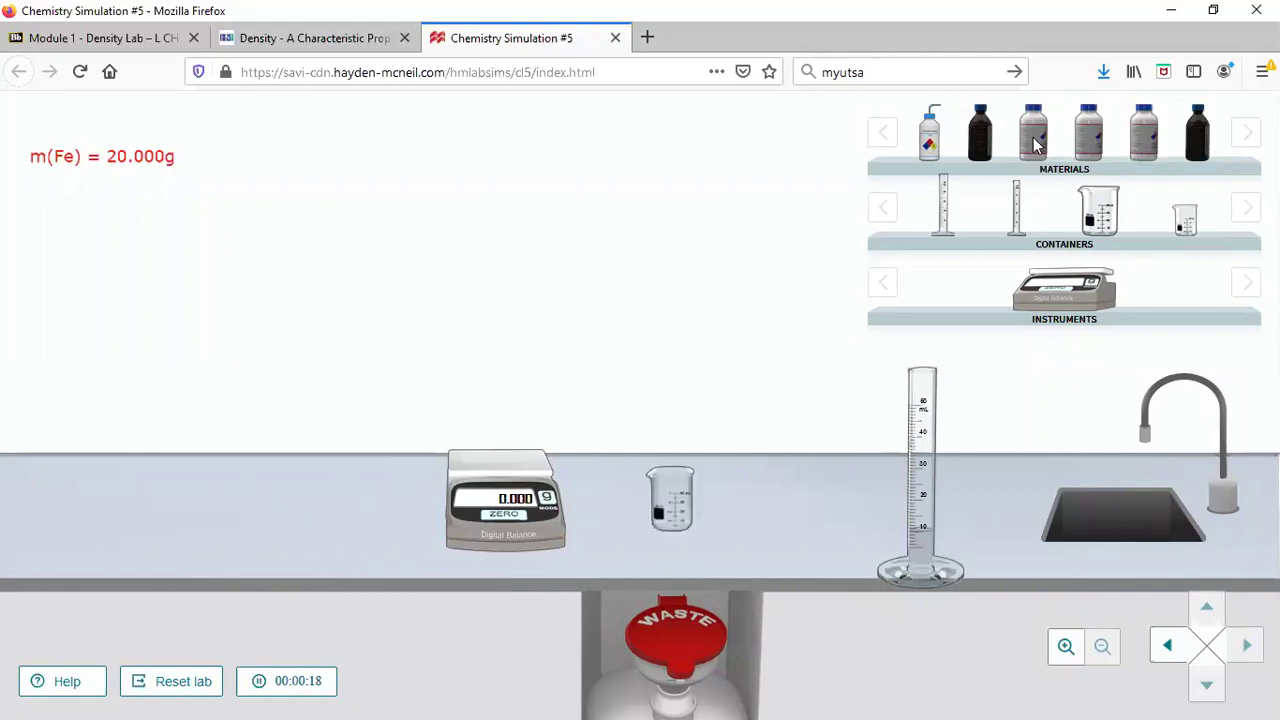
drag(670, 500, 812, 365)
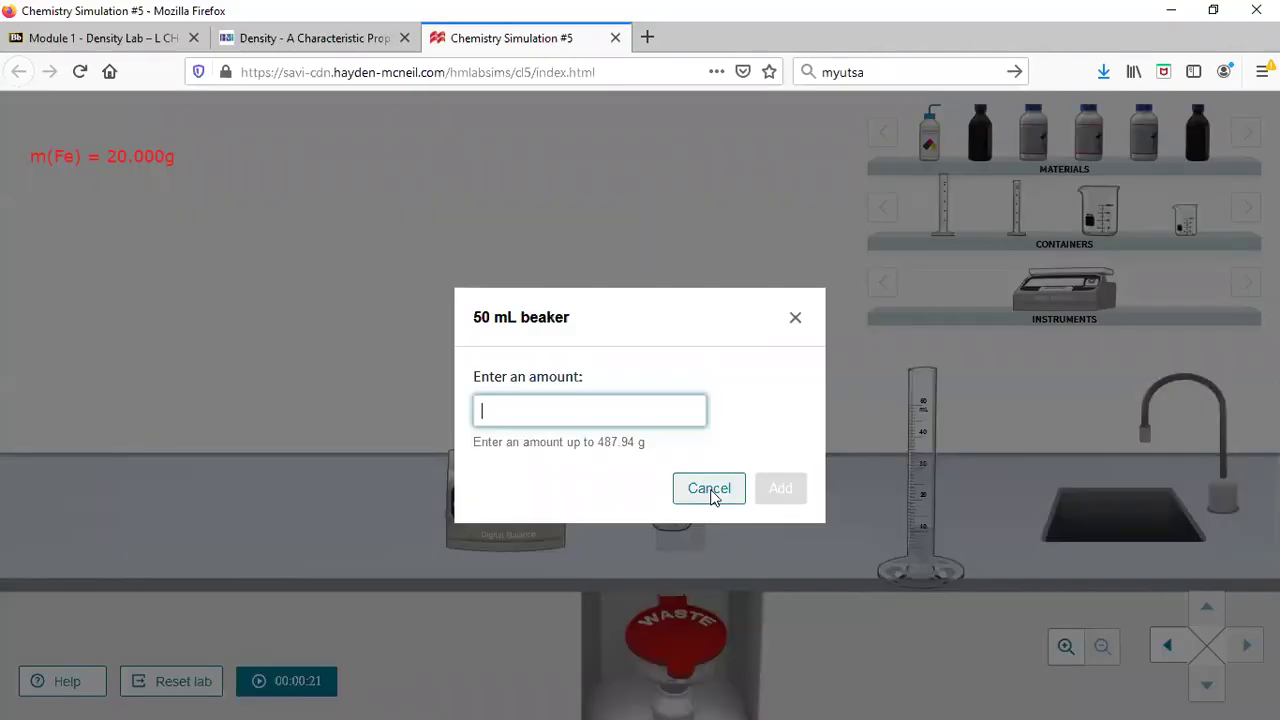
text(20)
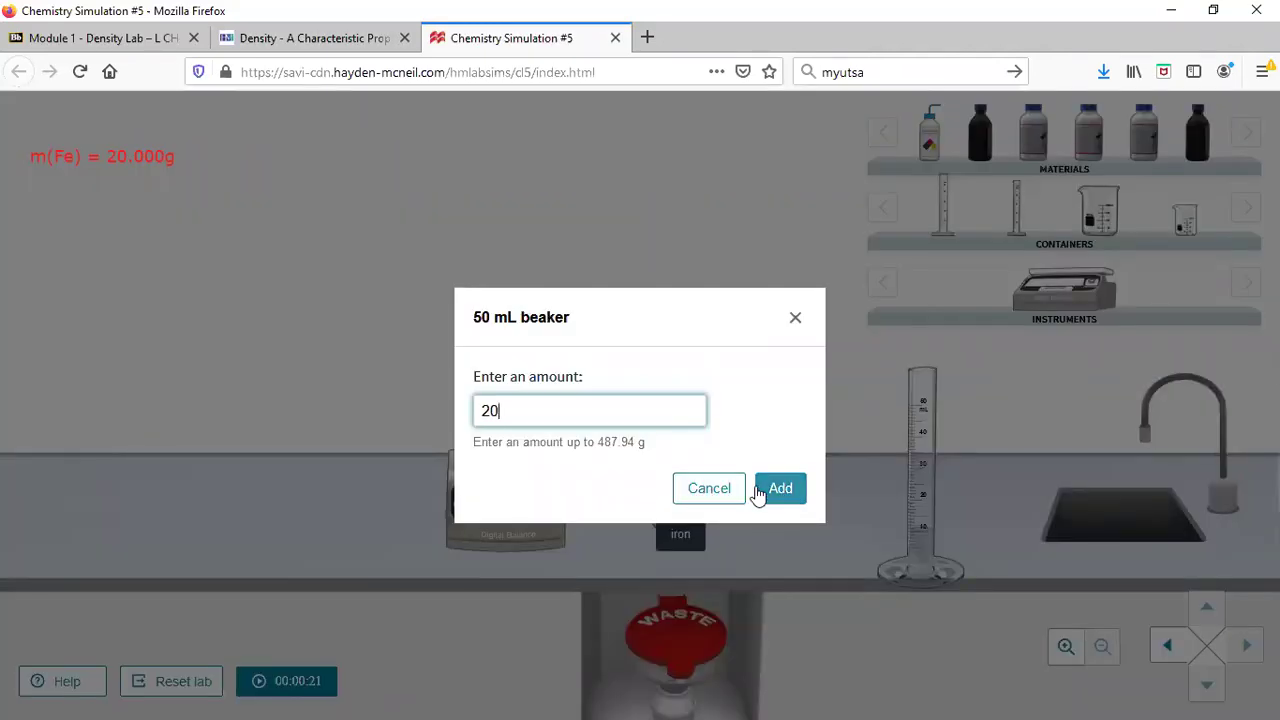
key(Return)
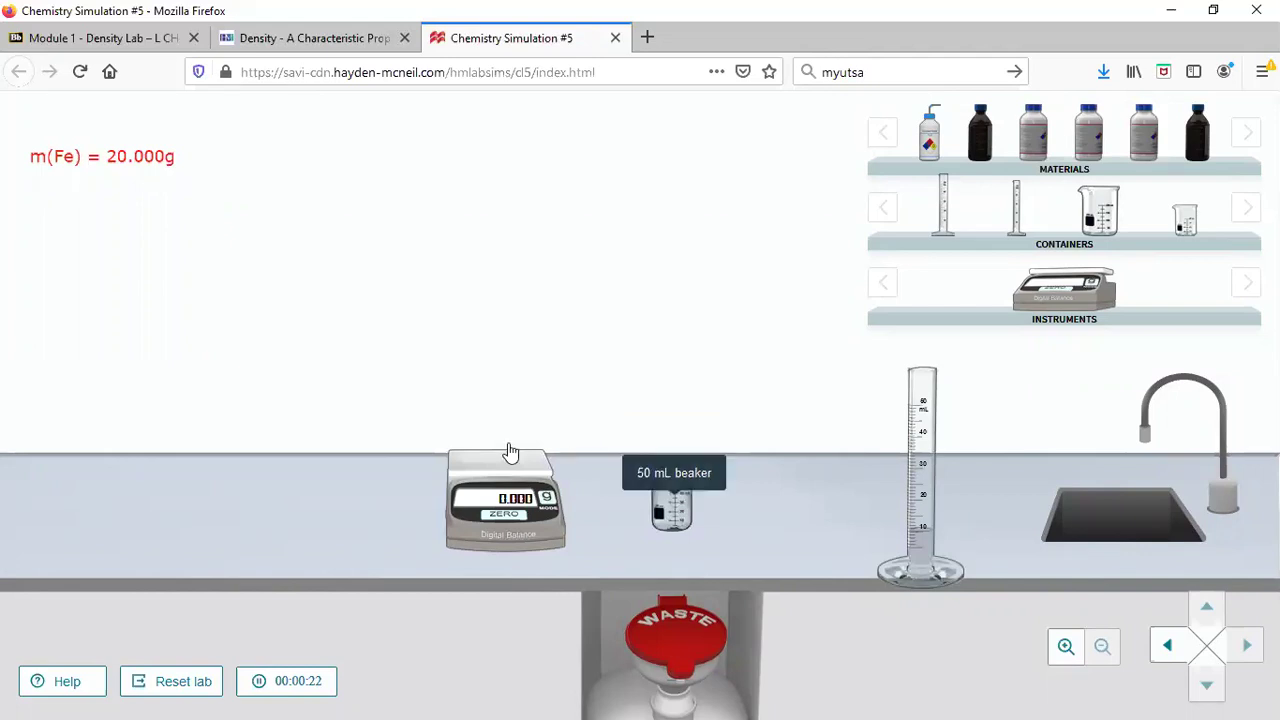
- Set an empty beaker on the balance and tare it to zero
drag(510, 450, 669, 506)
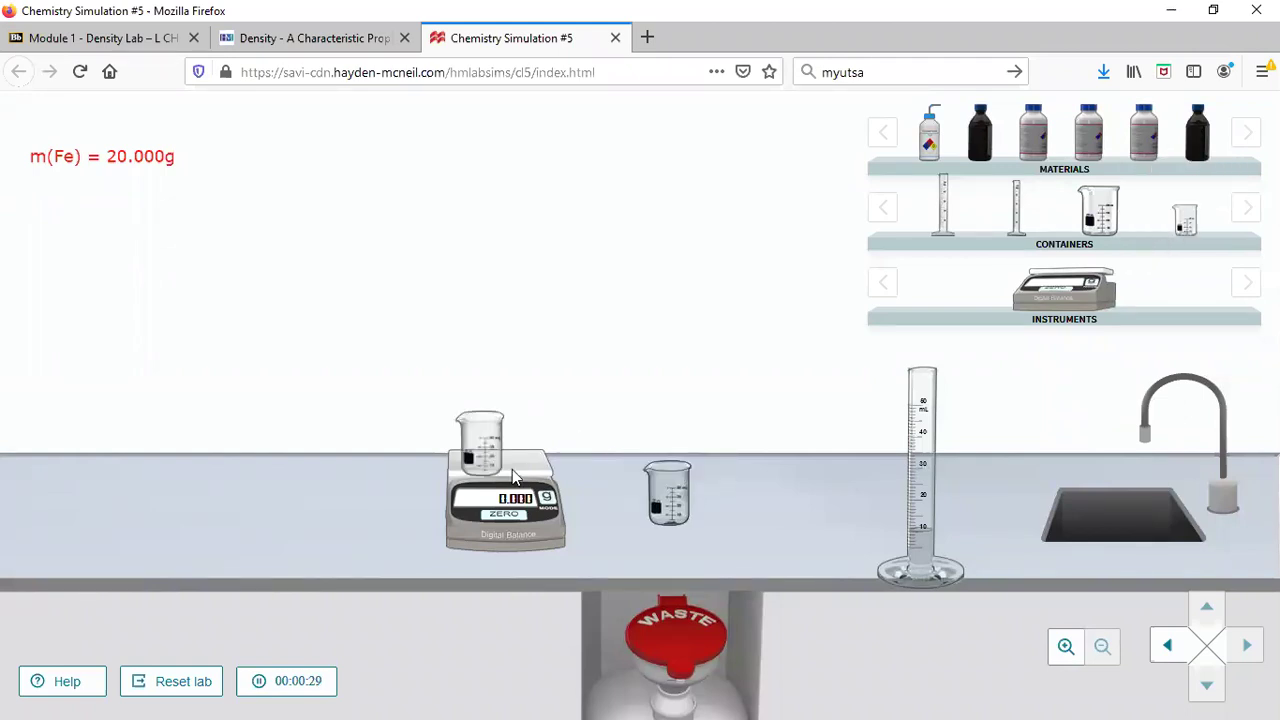
click(505, 512)
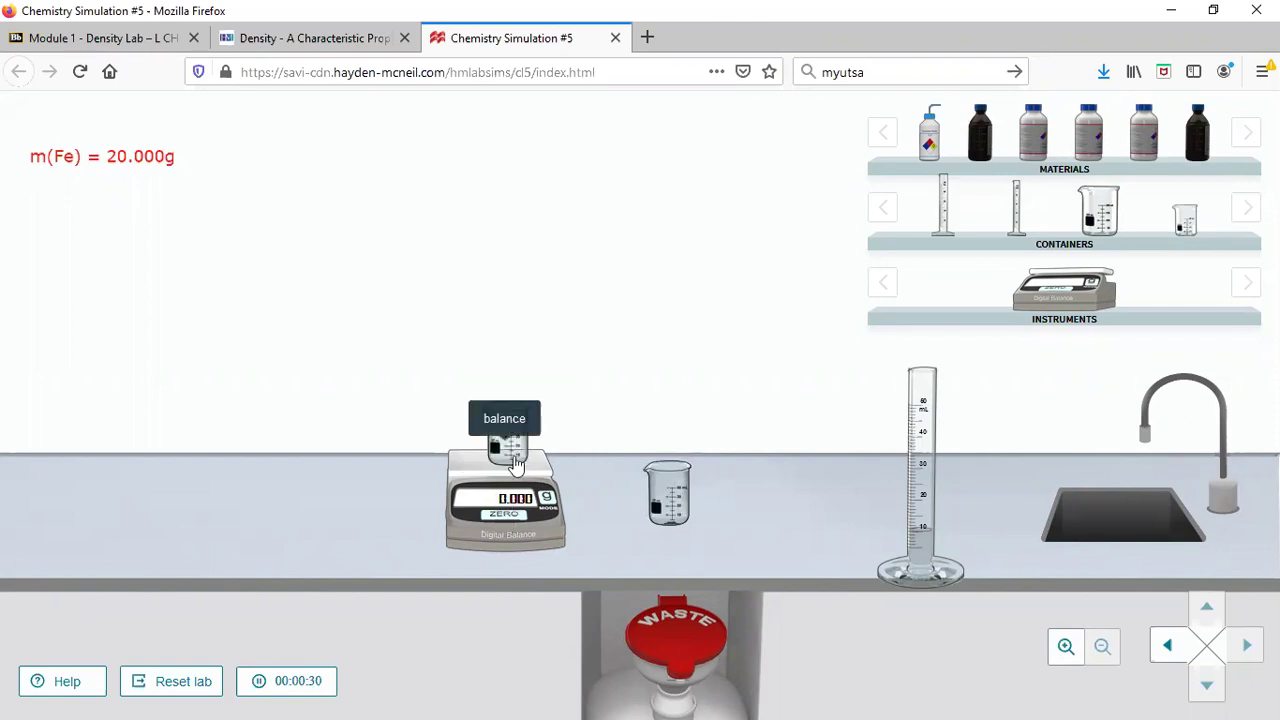
click(662, 490)
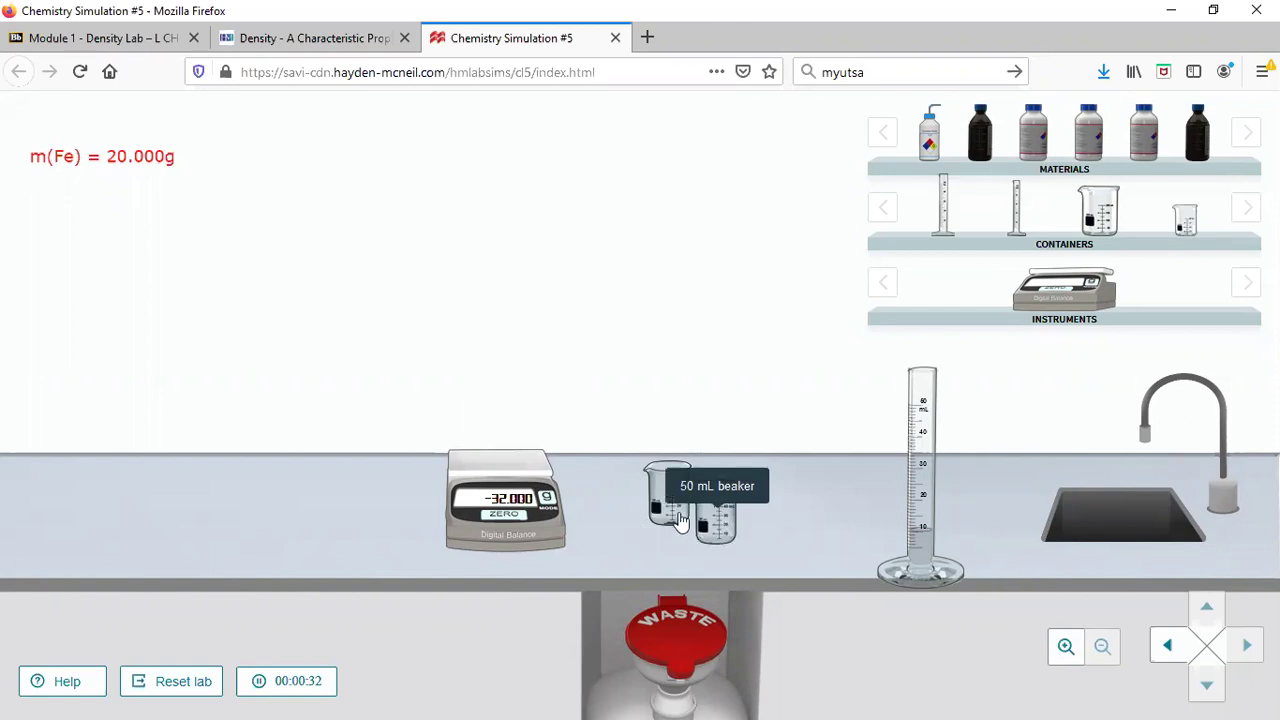
drag(678, 520, 682, 520)
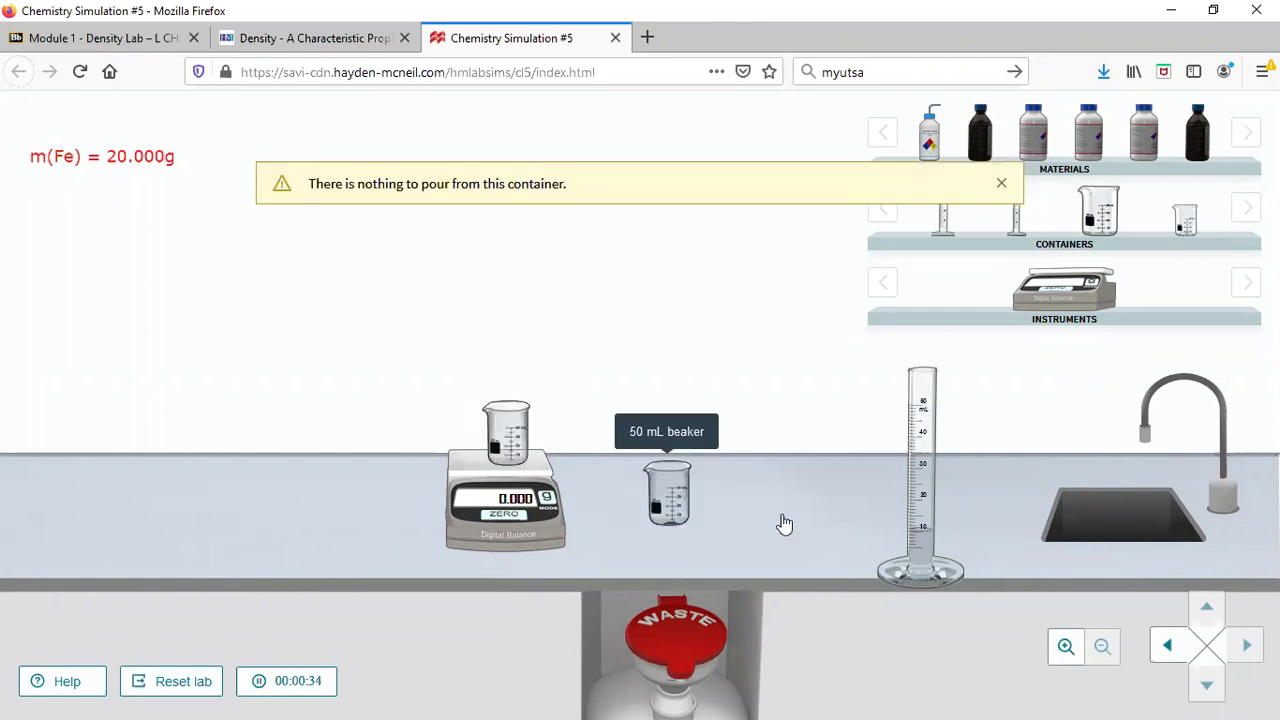
click(820, 527)
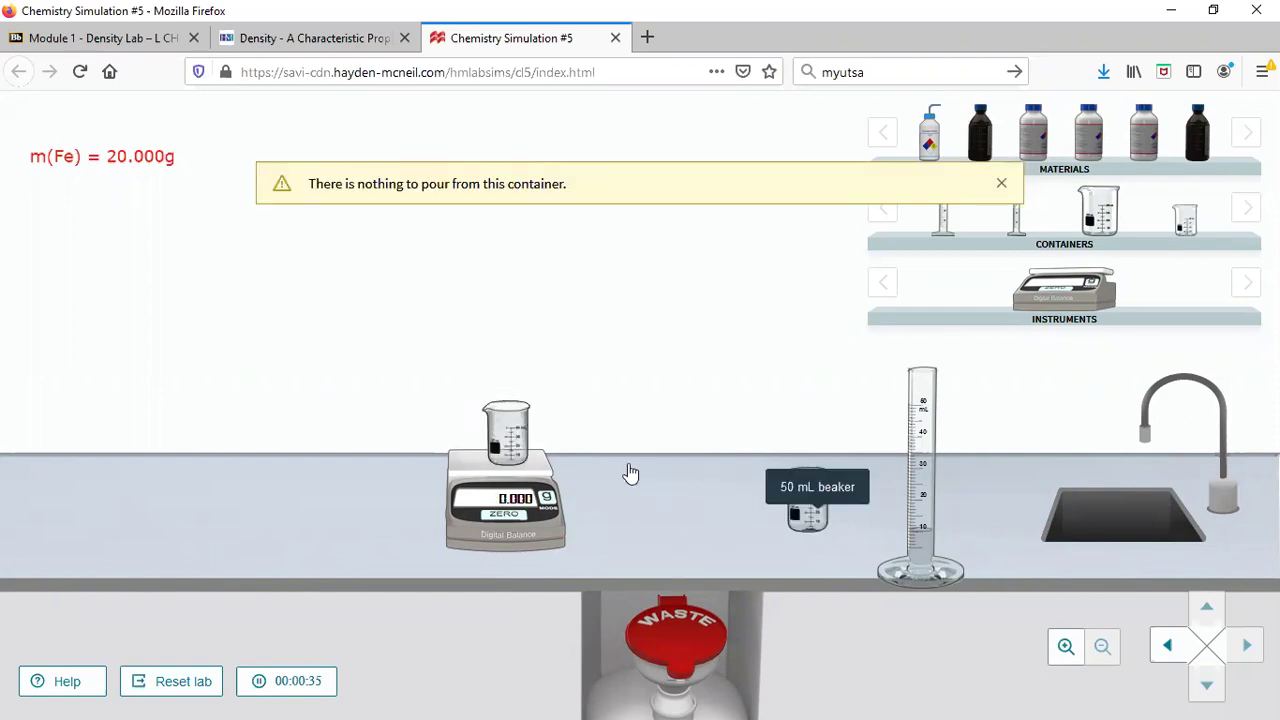
click(674, 494)
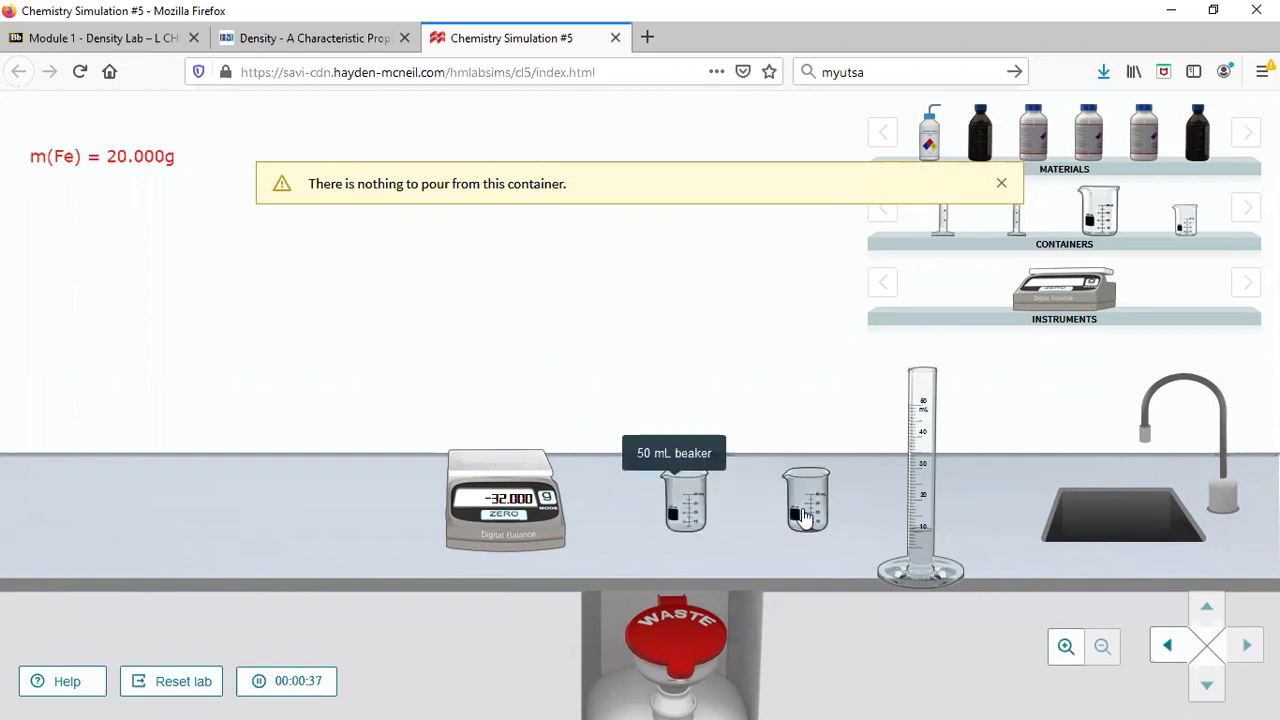
- Pour all the iron into the tared beaker so the balance reads 20.000 g
click(688, 489)
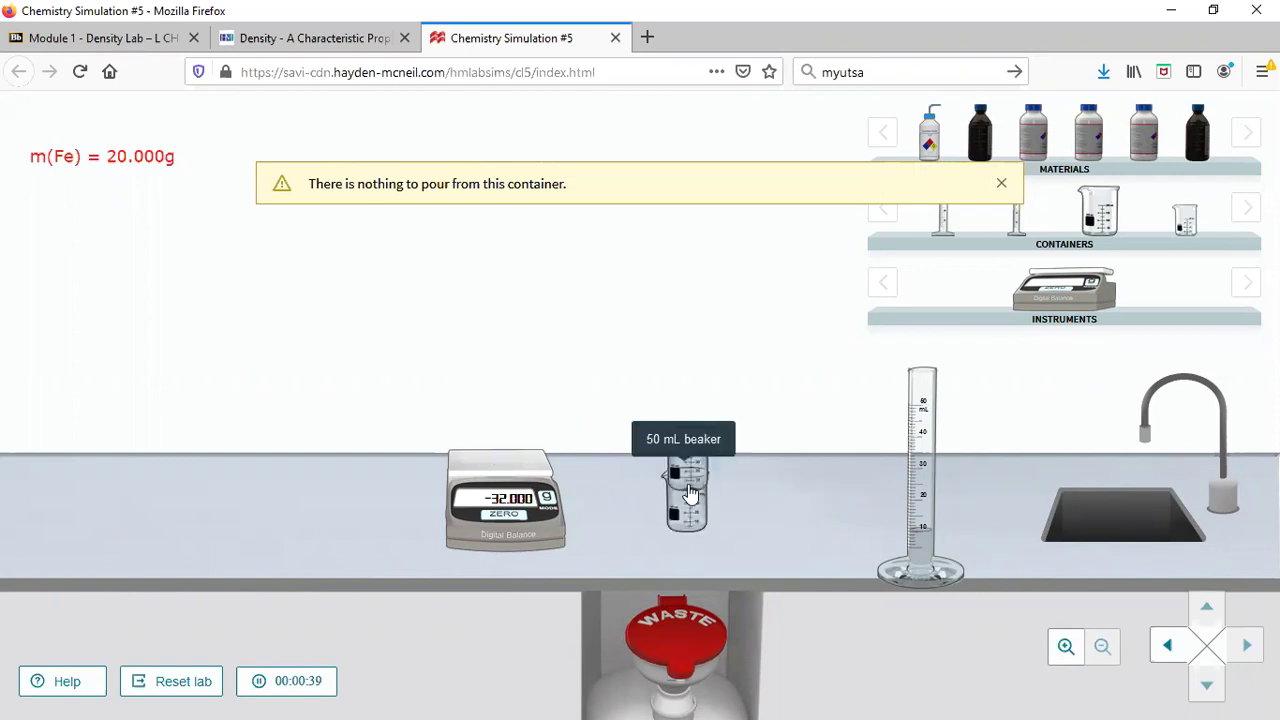
click(491, 451)
click(485, 447)
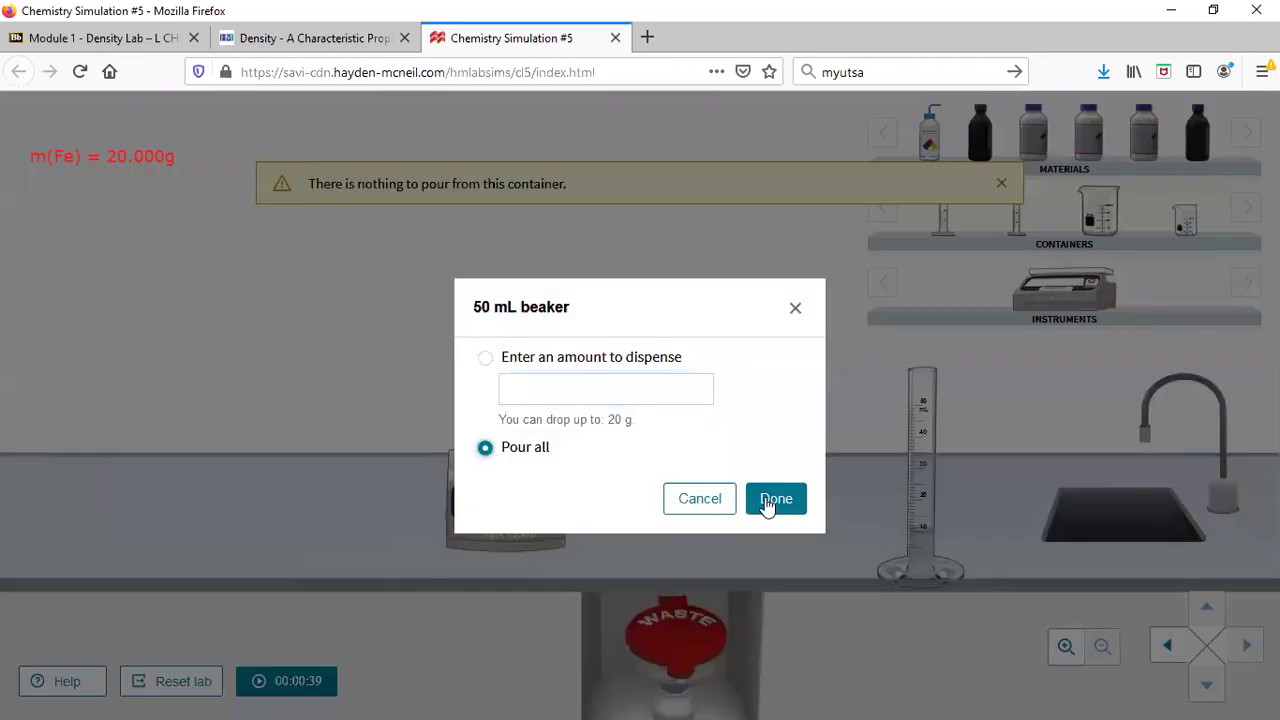
click(764, 500)
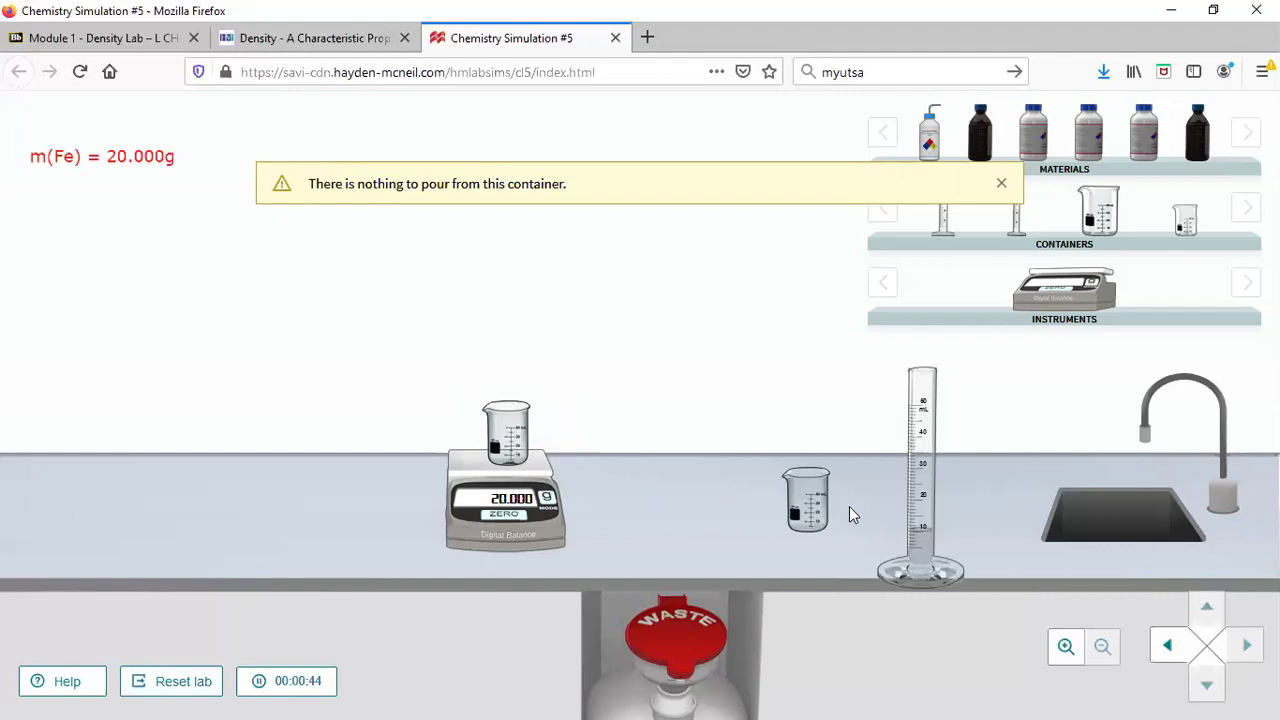
- Discard the empty beaker, check the cylinder's meniscus, and note 'V(i) = 10.0 mL' in red
drag(866, 470, 1085, 515)
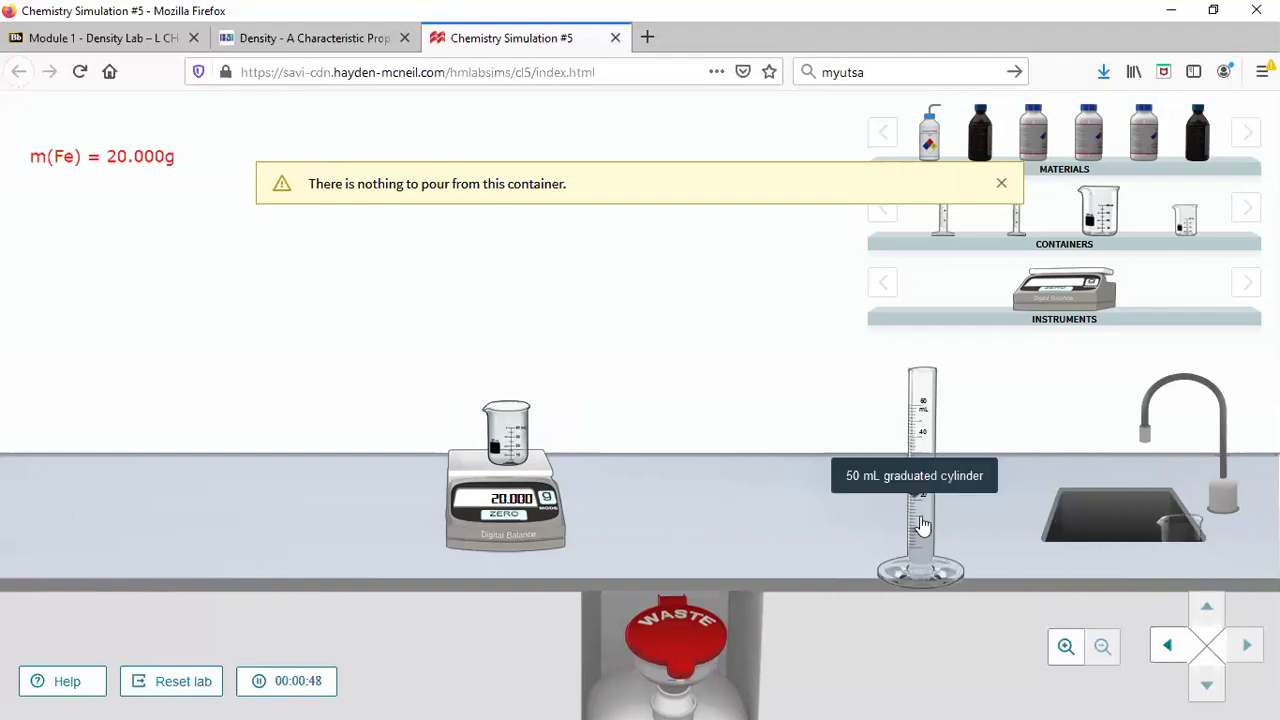
double_click(924, 526)
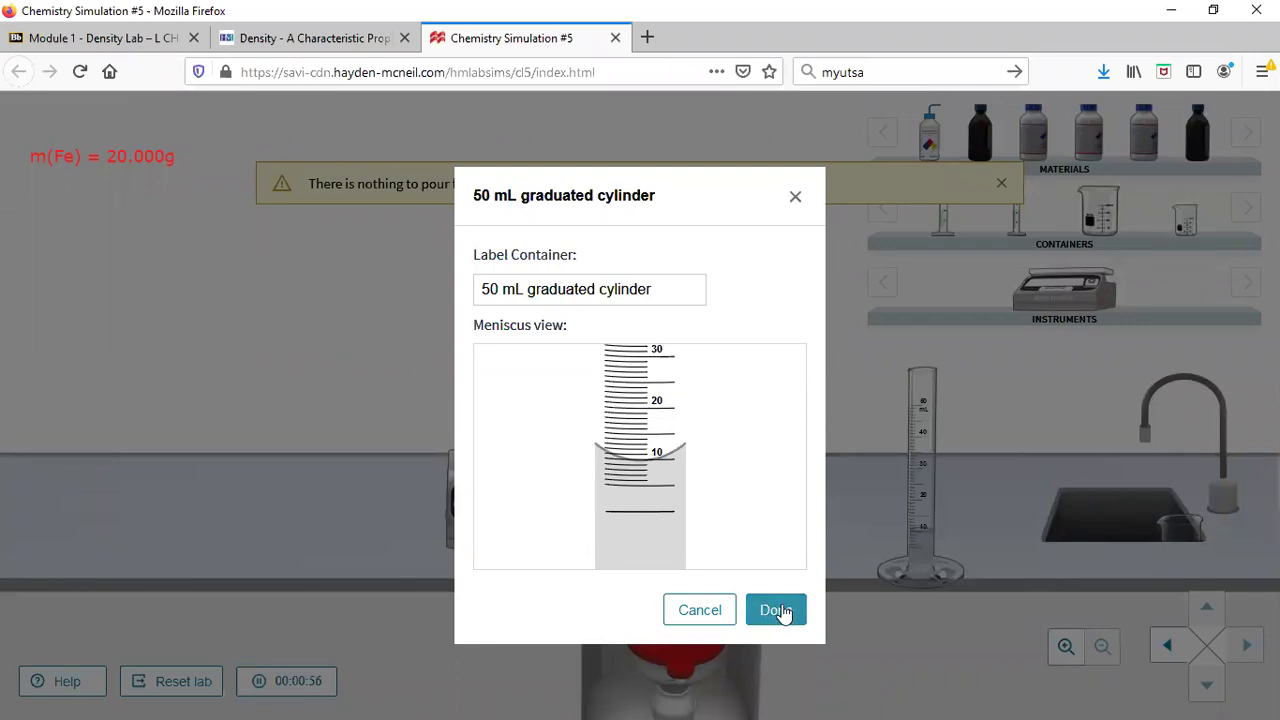
key(Escape)
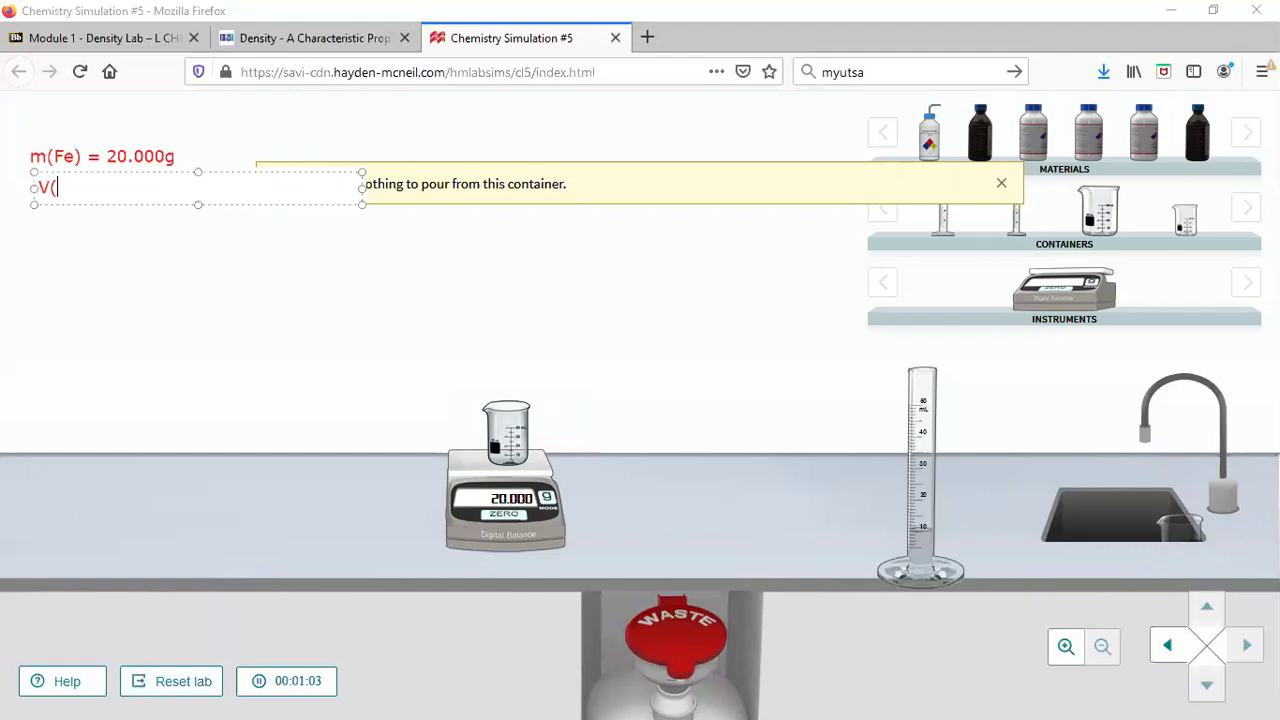
text(i) = 10.0 mL)
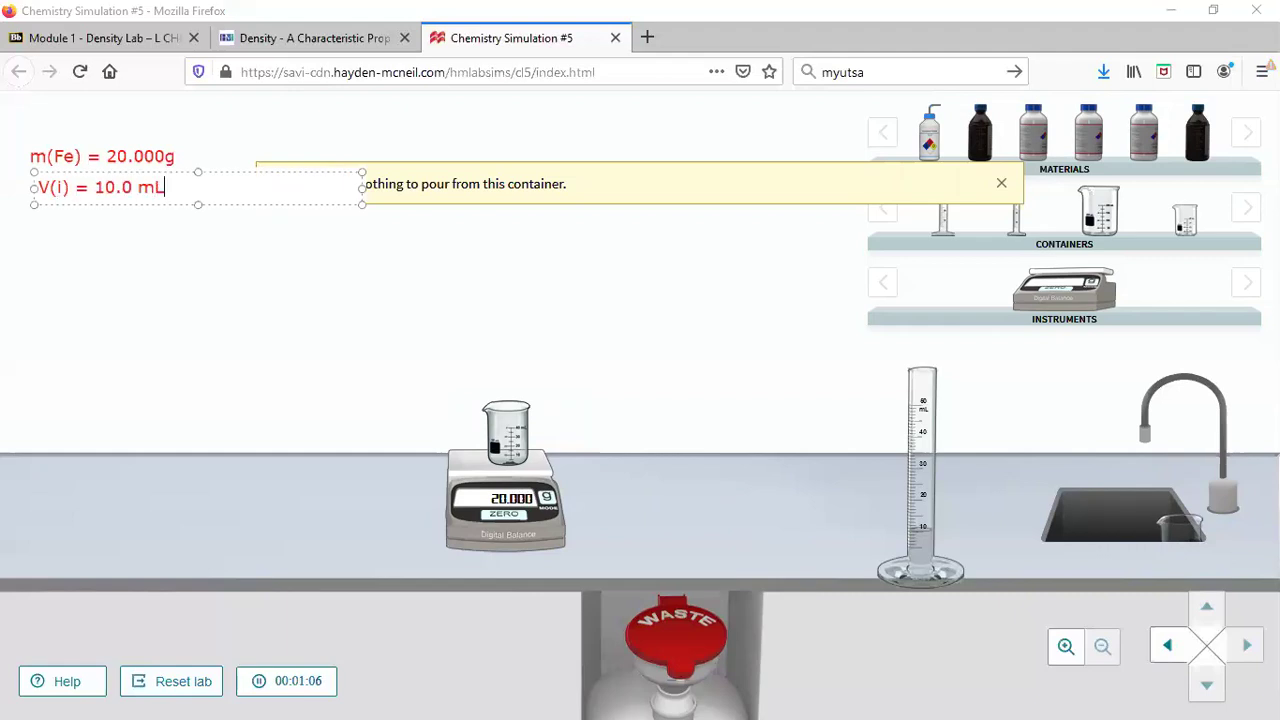
click(100, 308)
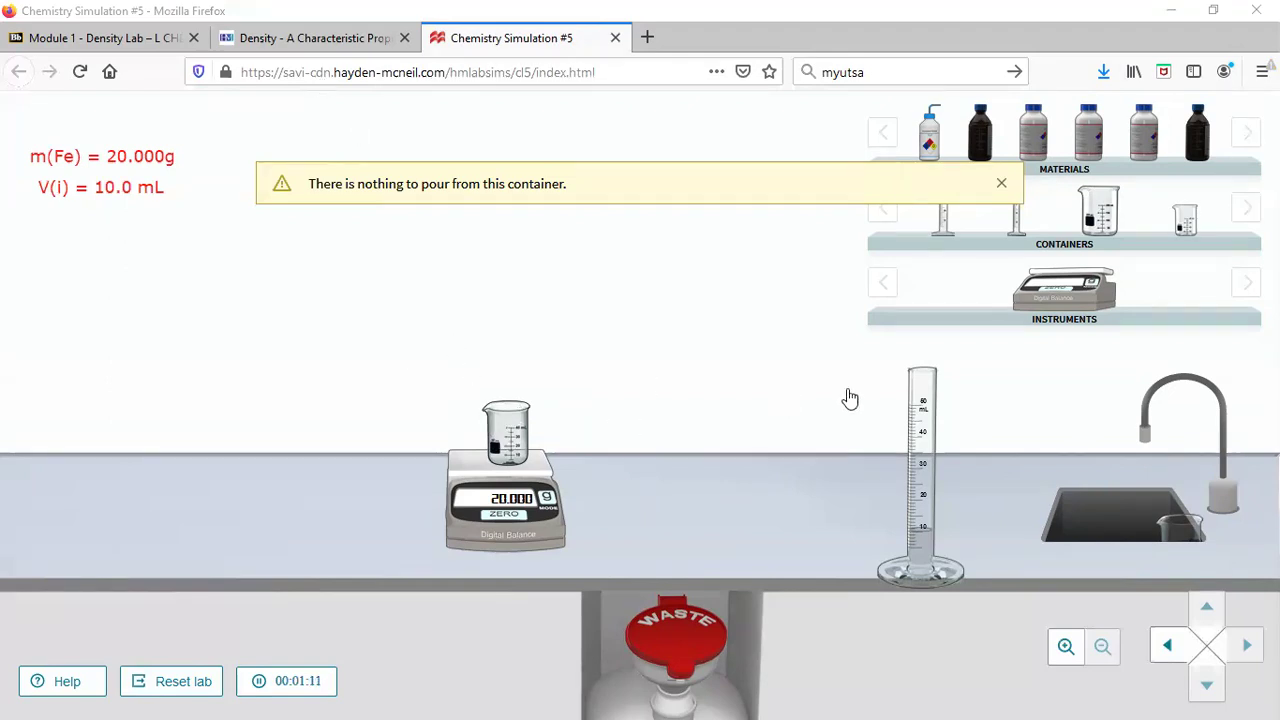
- Pour all the iron from the beaker into the 50 mL graduated cylinder
click(926, 386)
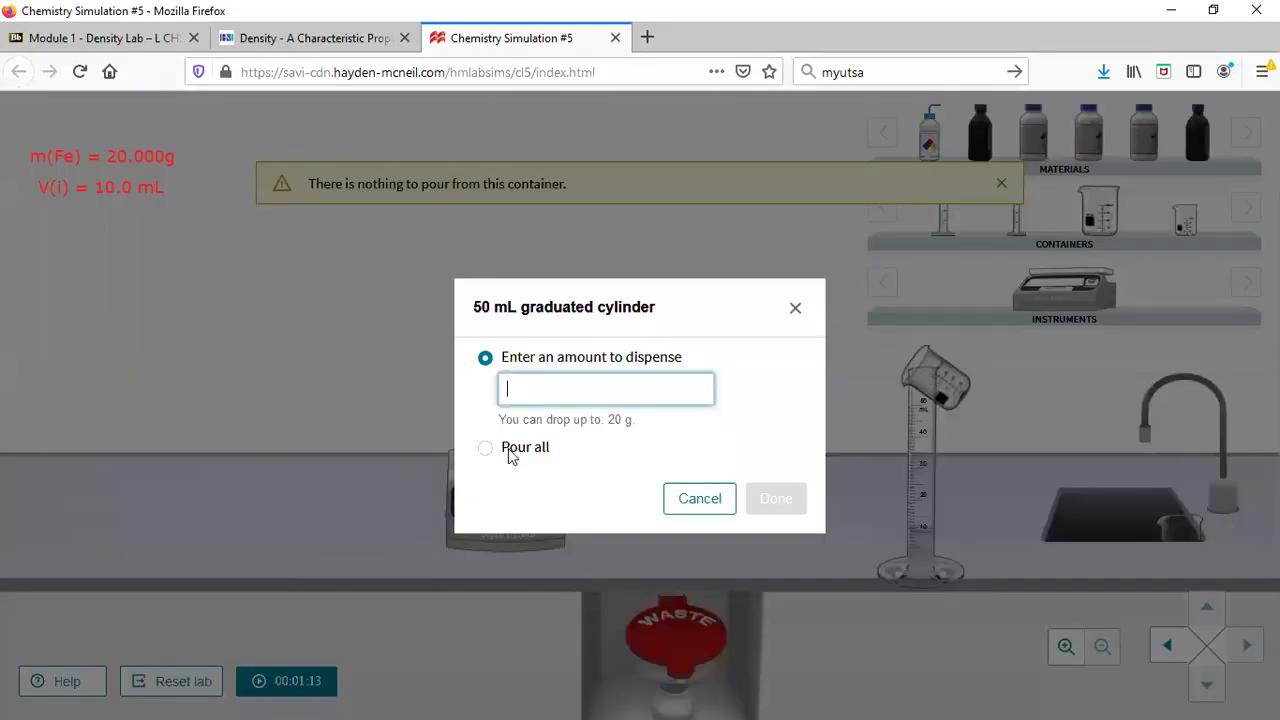
click(485, 449)
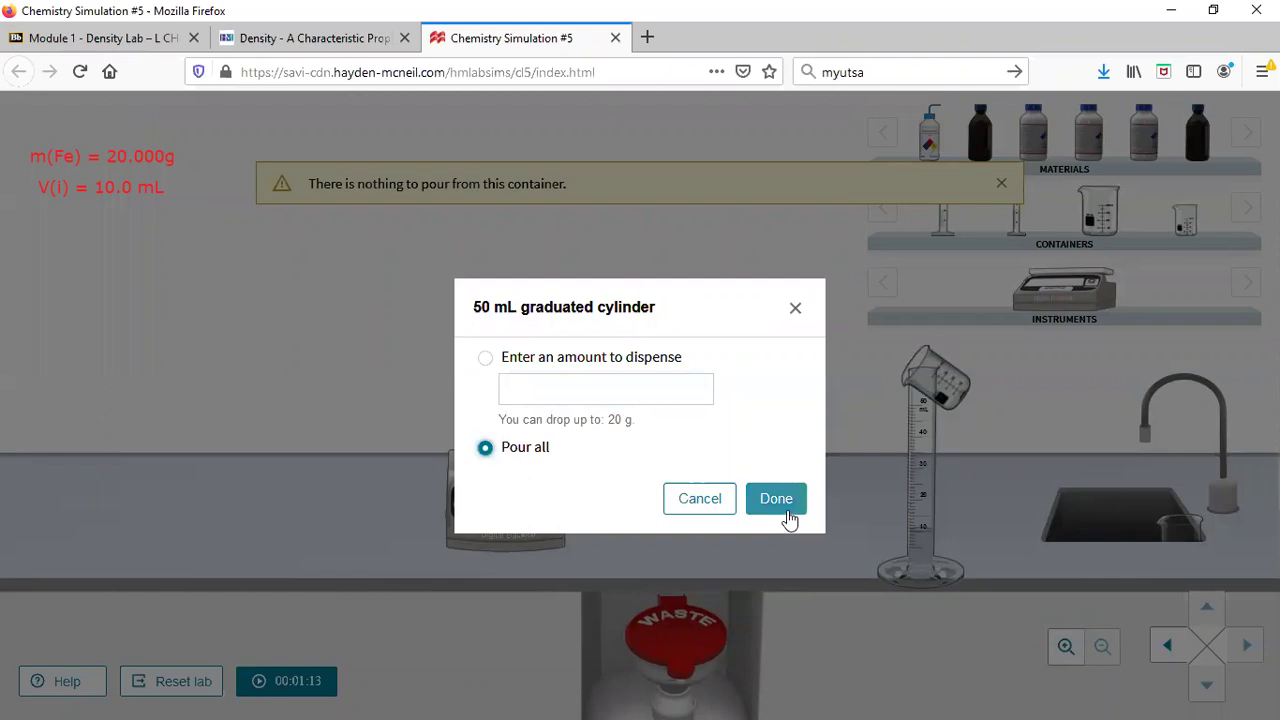
click(776, 499)
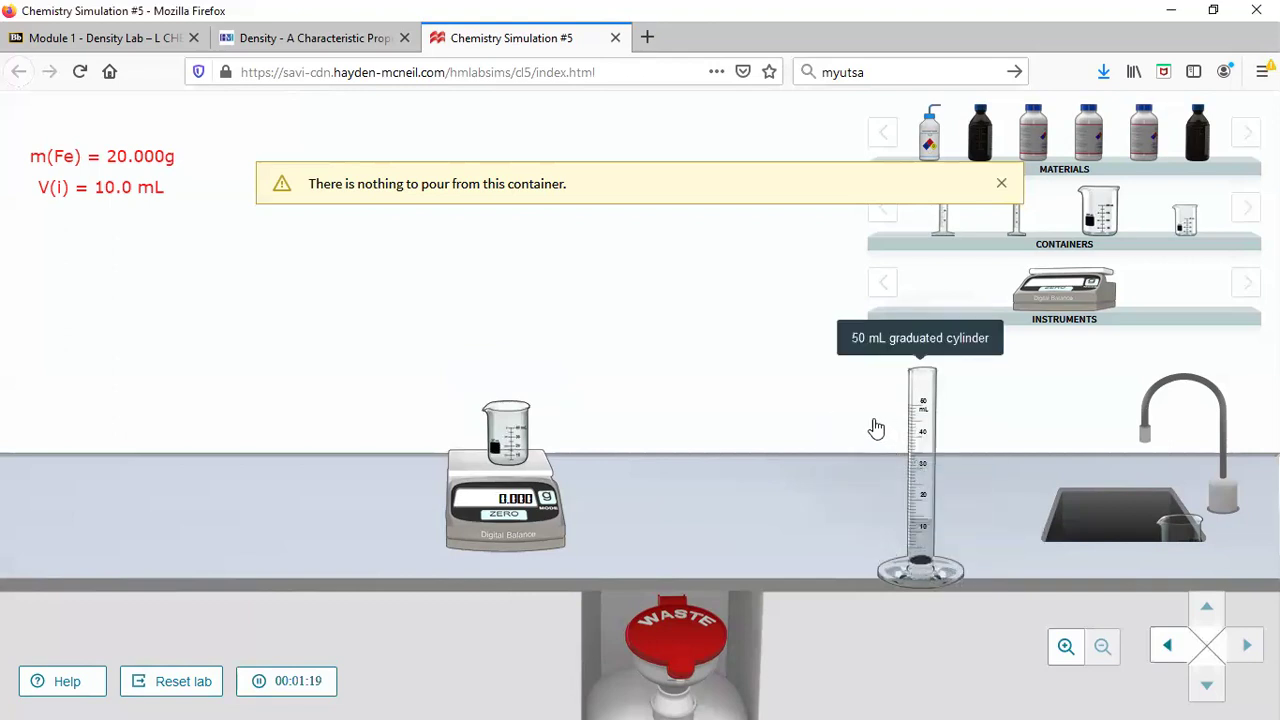
- Pick up the 50 mL cylinder and read its water level in the meniscus view
drag(854, 411, 843, 443)
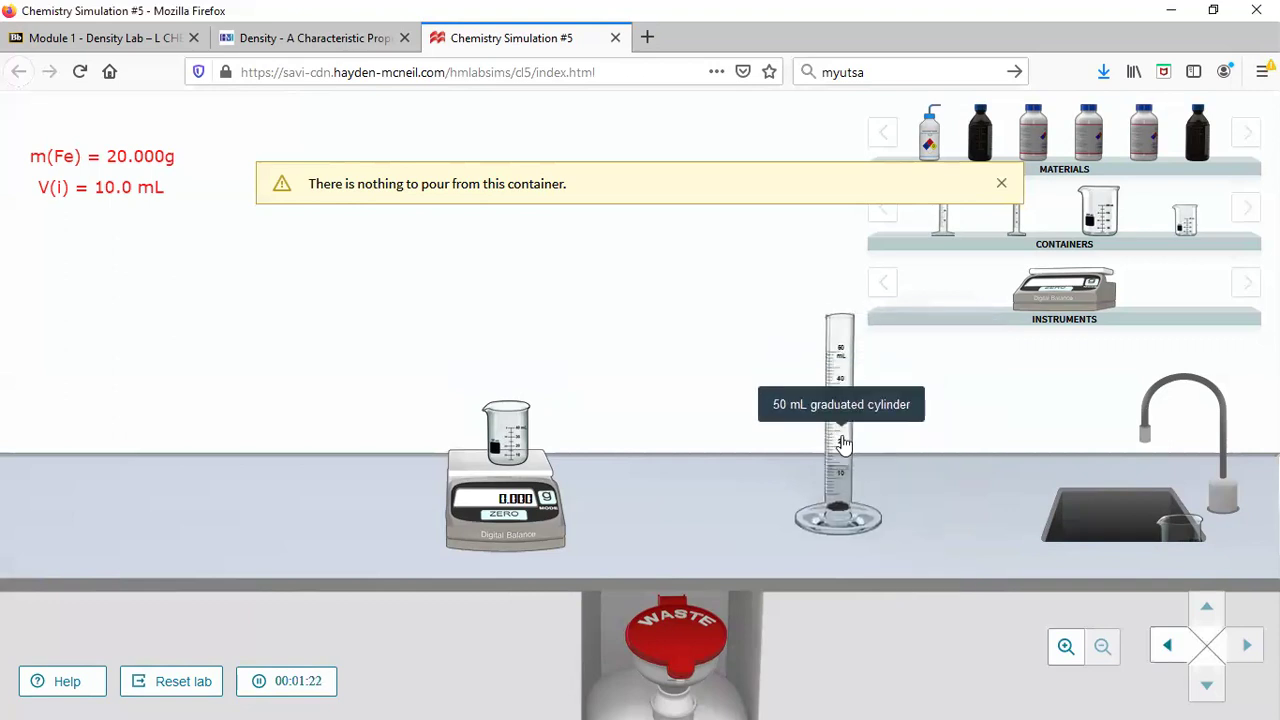
click(842, 437)
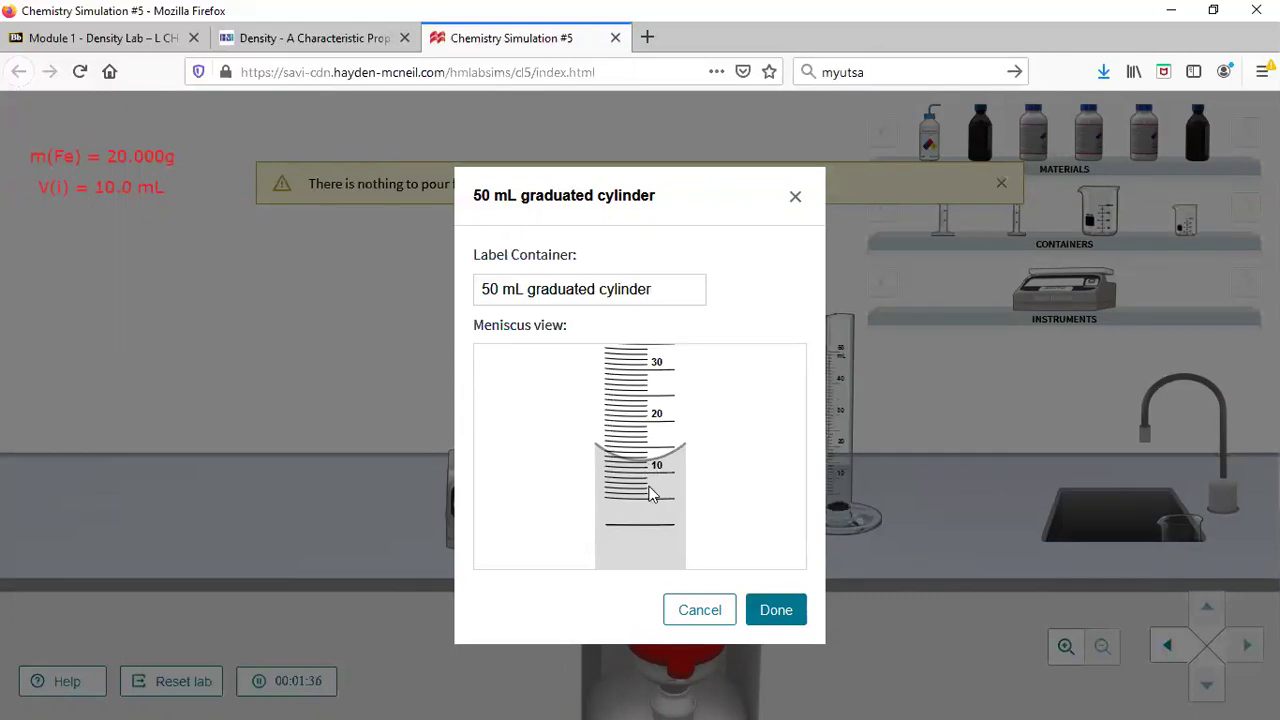
click(775, 610)
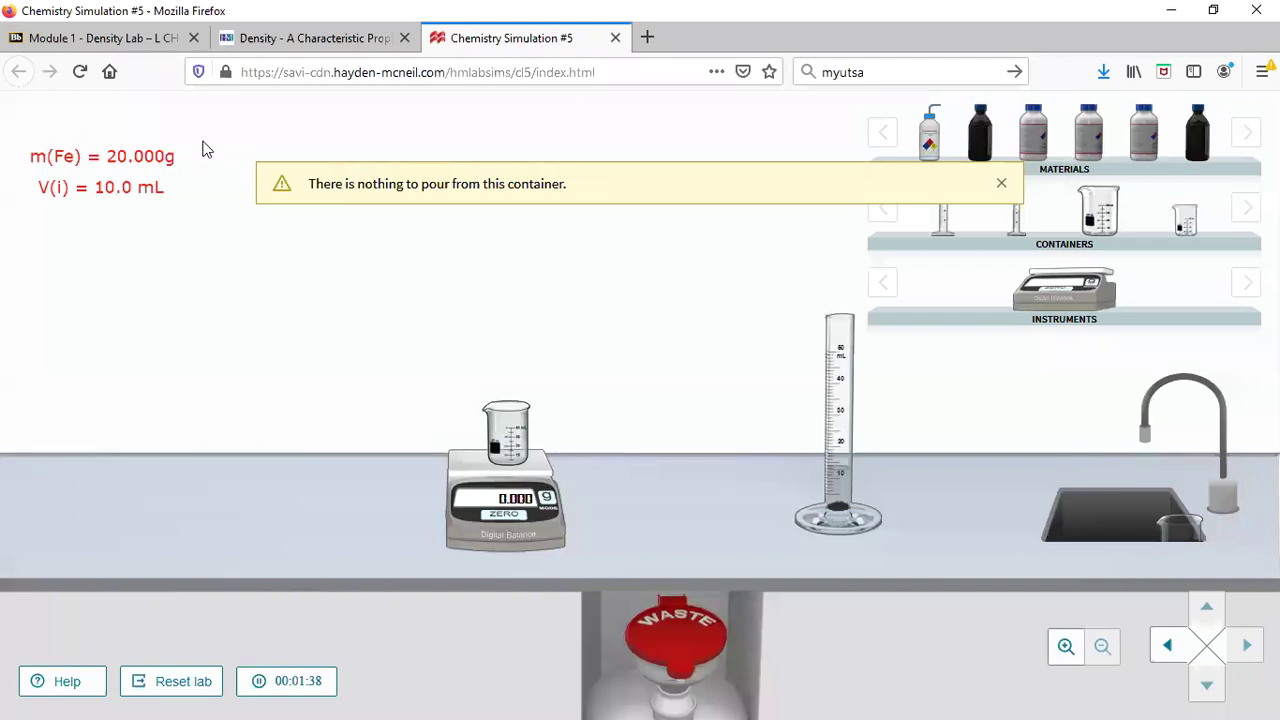
- Note 'V(f) = 12.5 mL' and 'V(Fe) = 2.5 mL' in red below V(i)
click(64, 200)
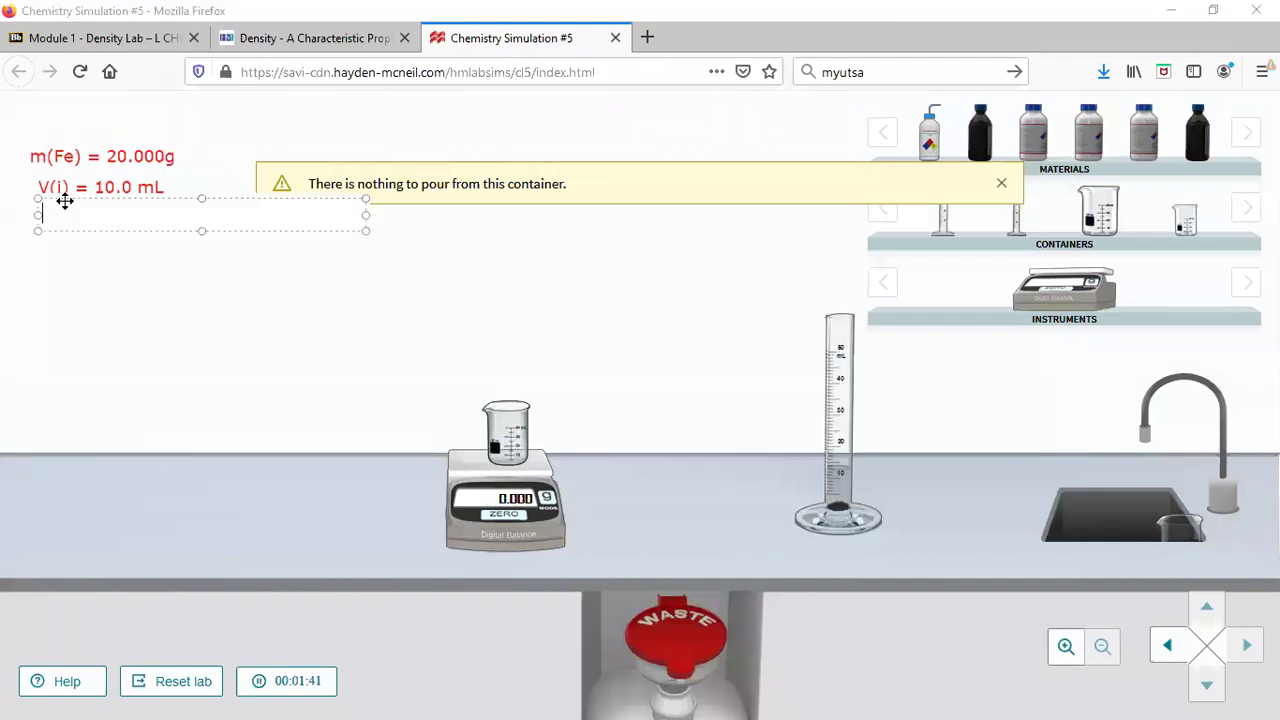
text(V(f) = 12.5 mL)
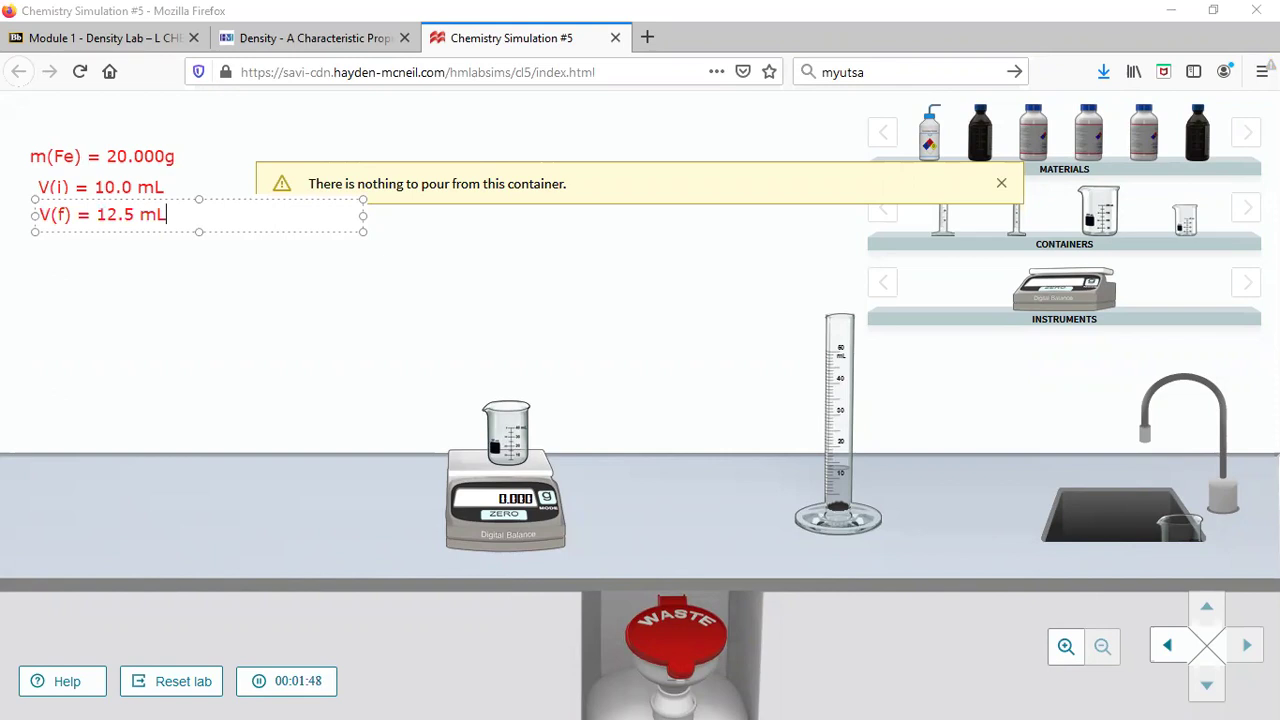
key(Return)
key(Return)
text(V)
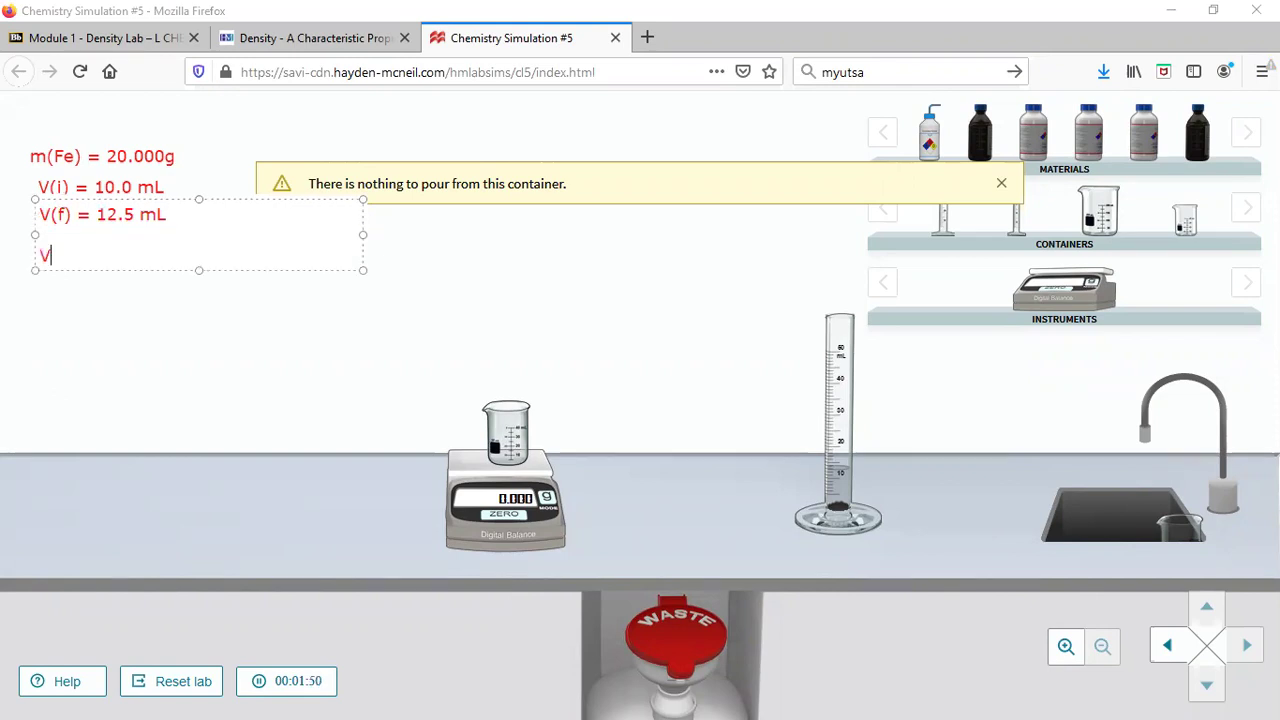
text((Fe) = )
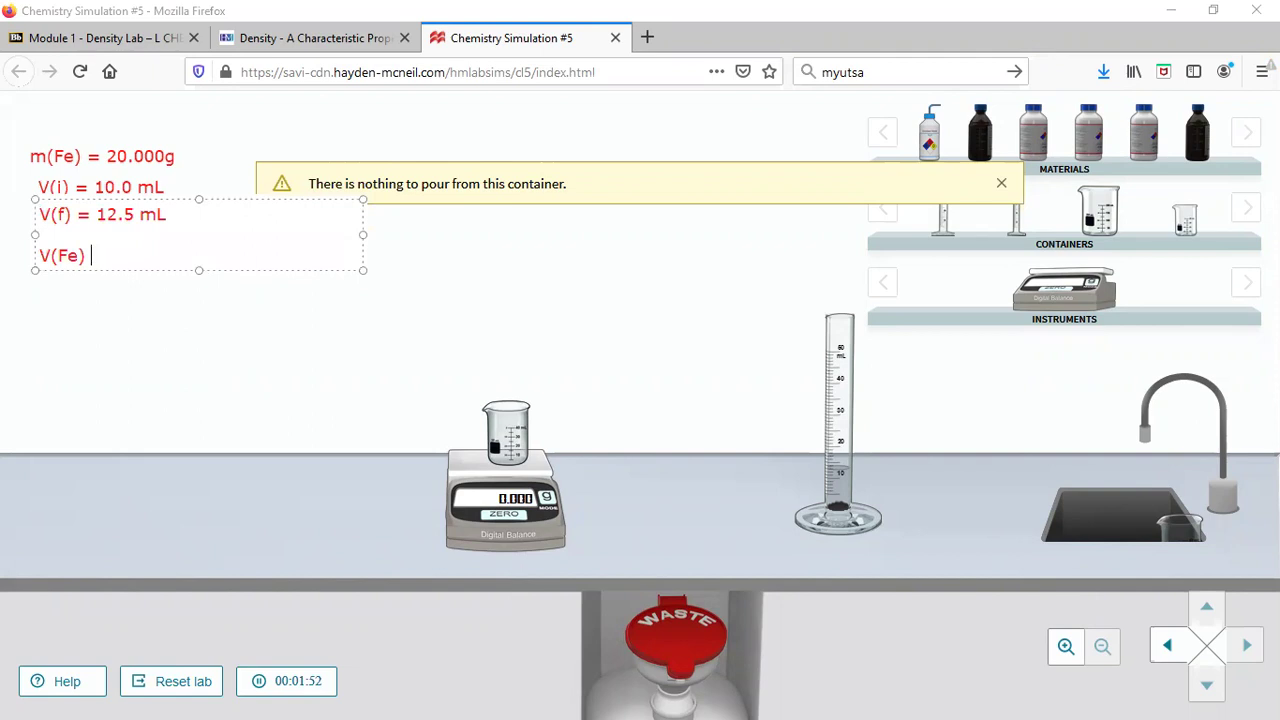
text(2.5 mL)
click(80, 338)
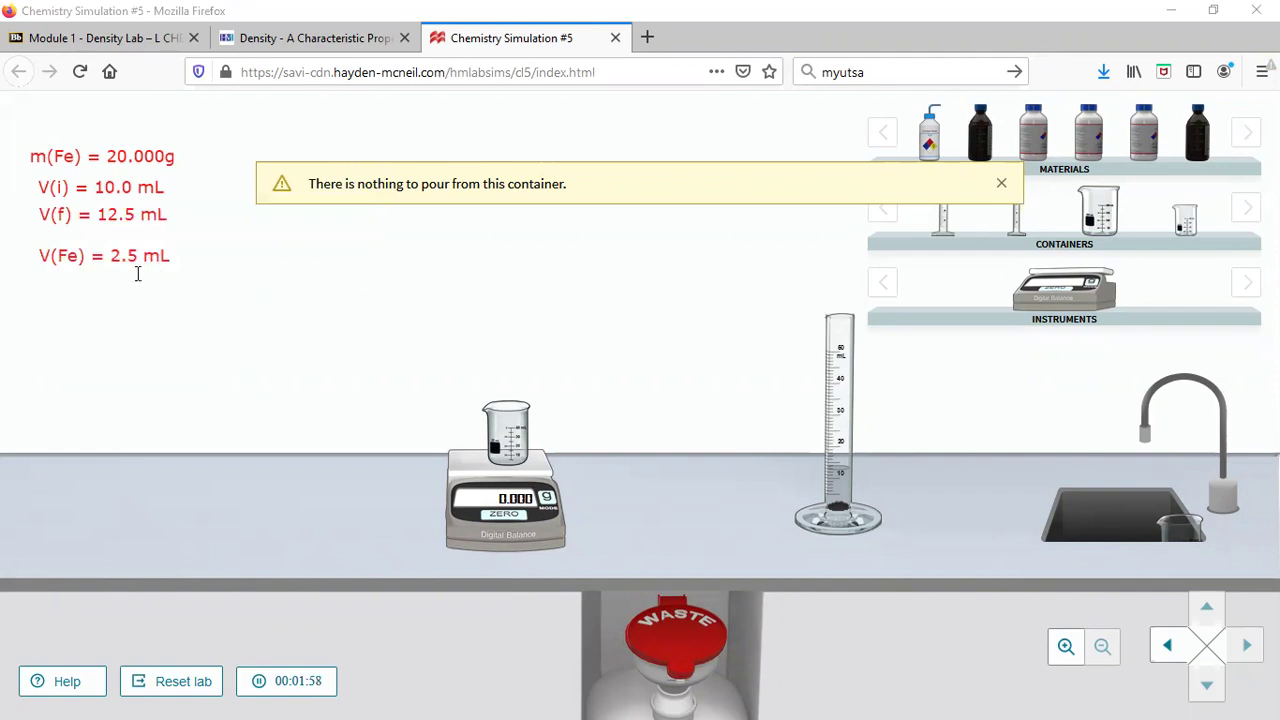
- Add the red density note 'D(Fe) = 20.000/2.5 = 8.0 g/mL'
click(58, 268)
text(D(Fe))
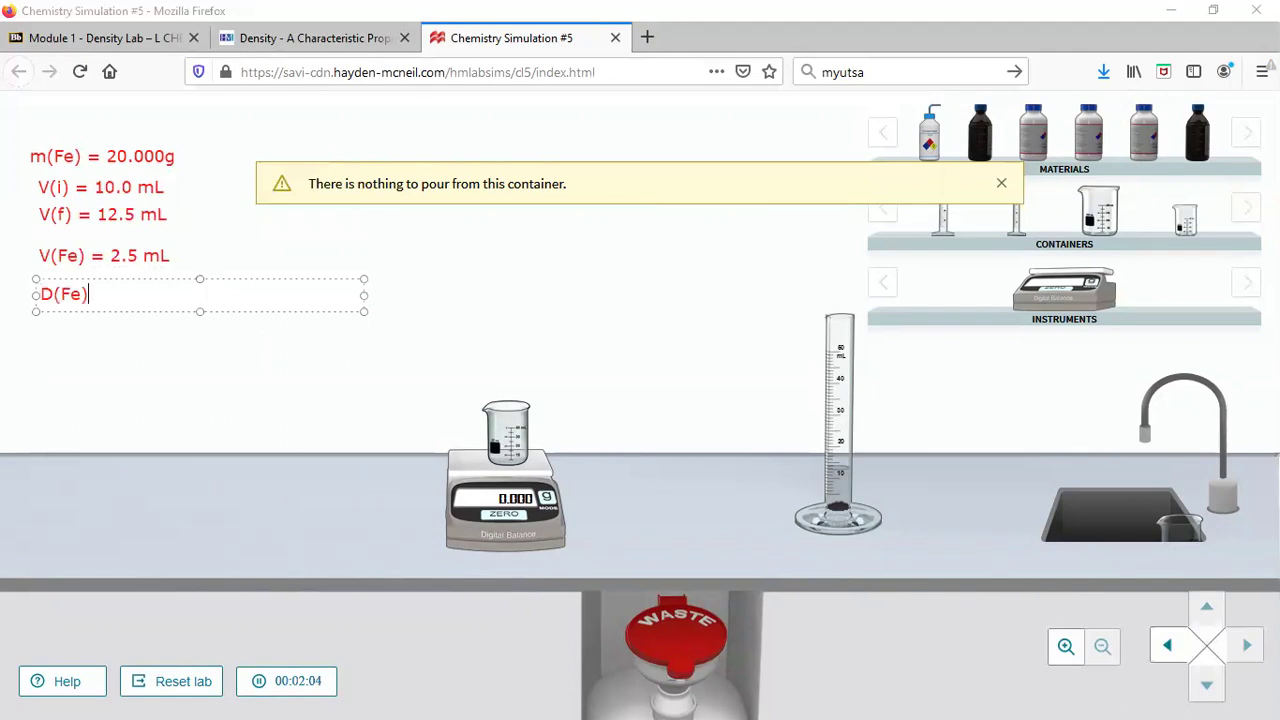
text( = 20.000/2.5 )
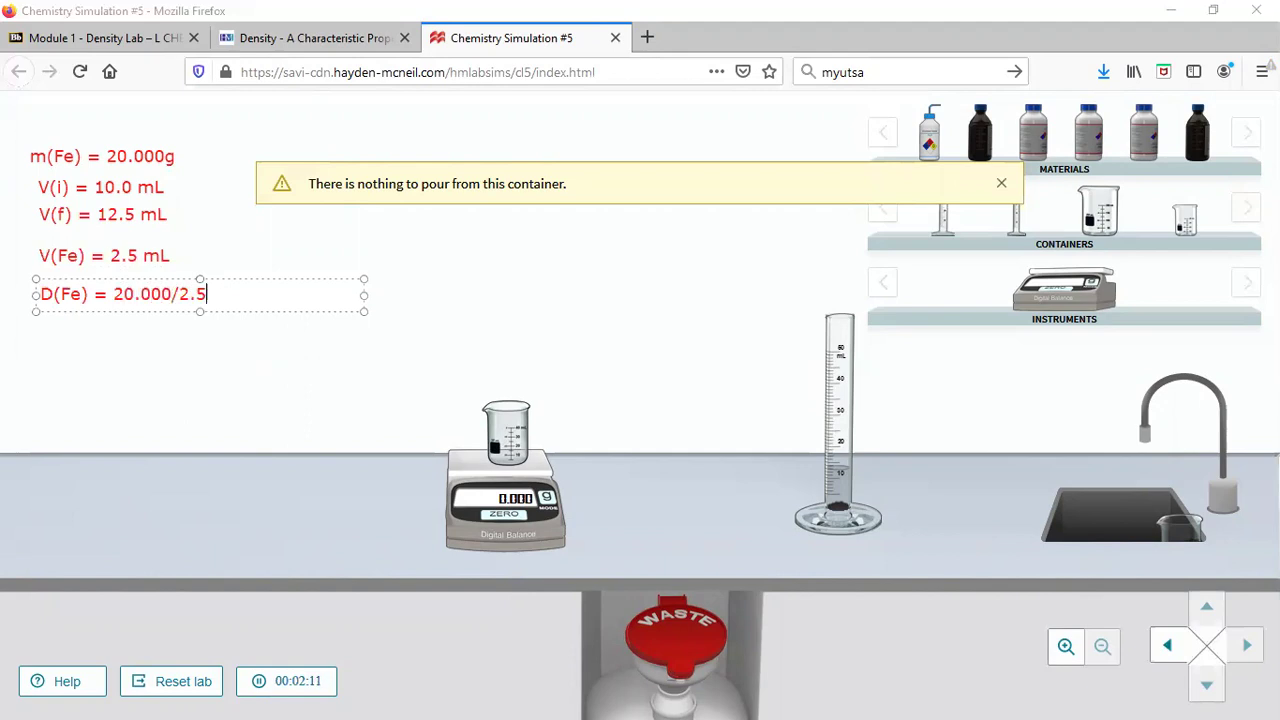
text(=)
text(8.0 g/mL)
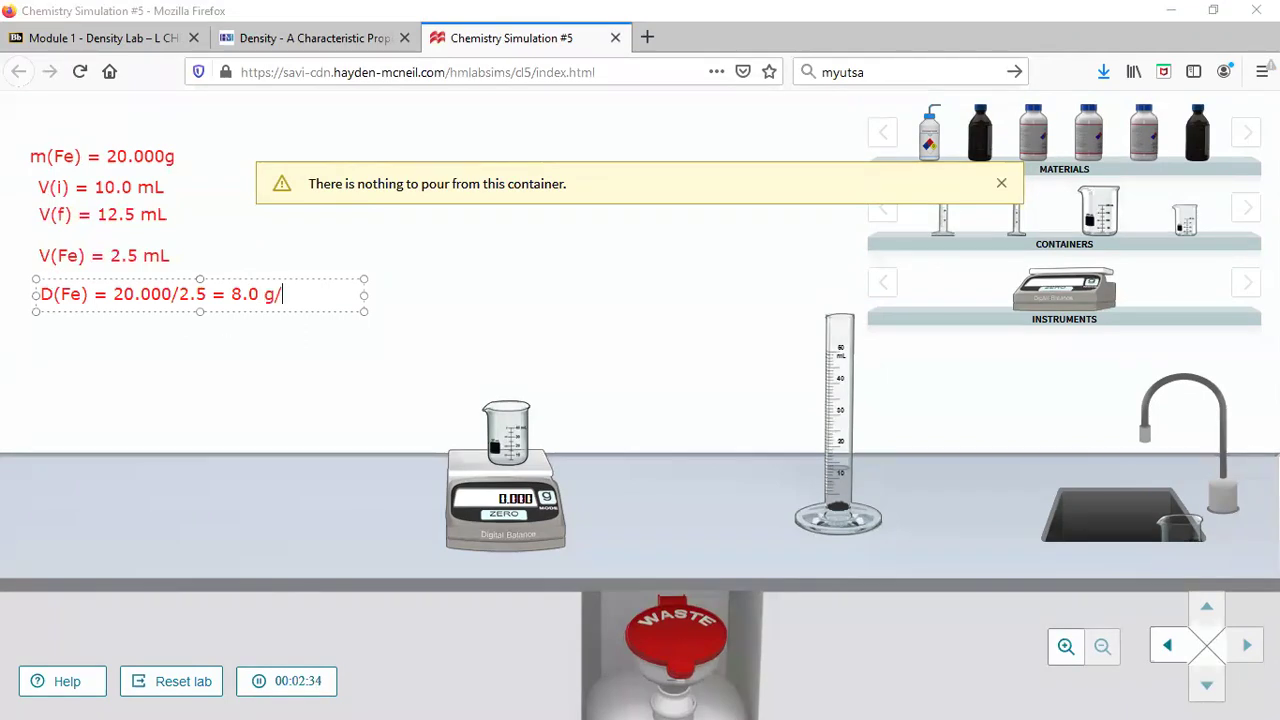
click(98, 444)
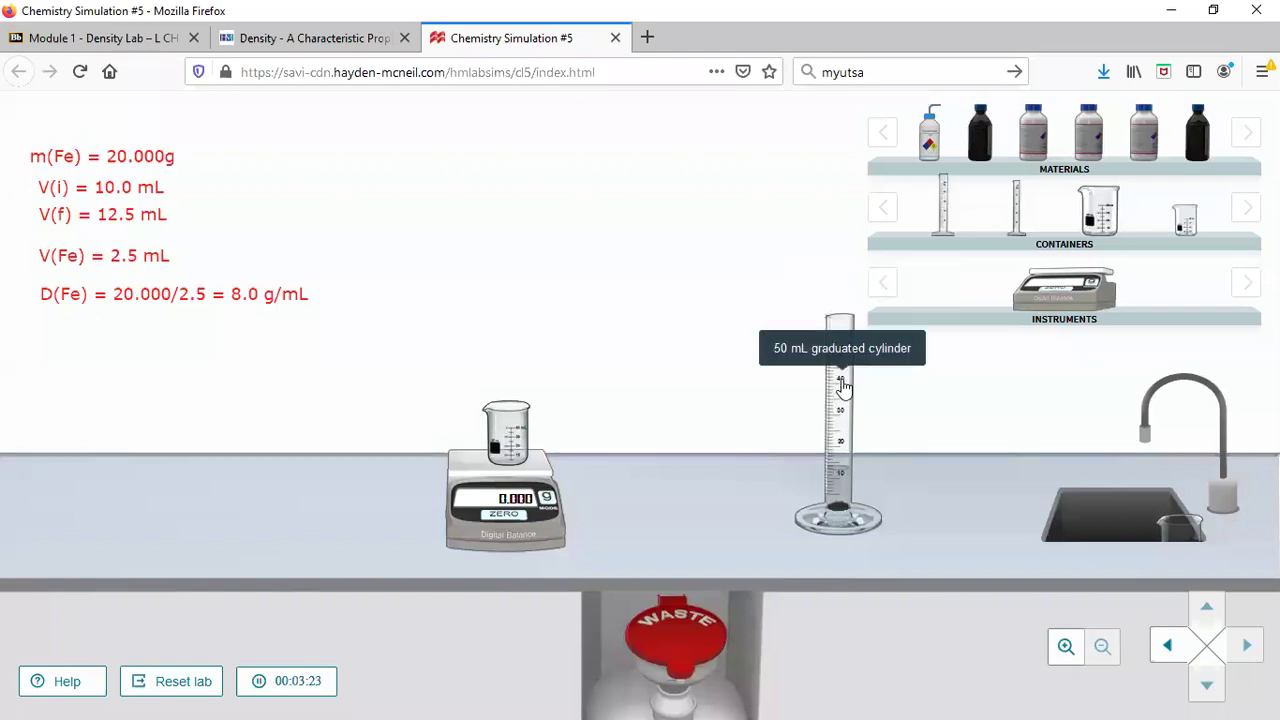
- Move the 50 mL cylinder and iron beaker to the sink, then place a 10 mL cylinder on the bench
drag(793, 458, 686, 606)
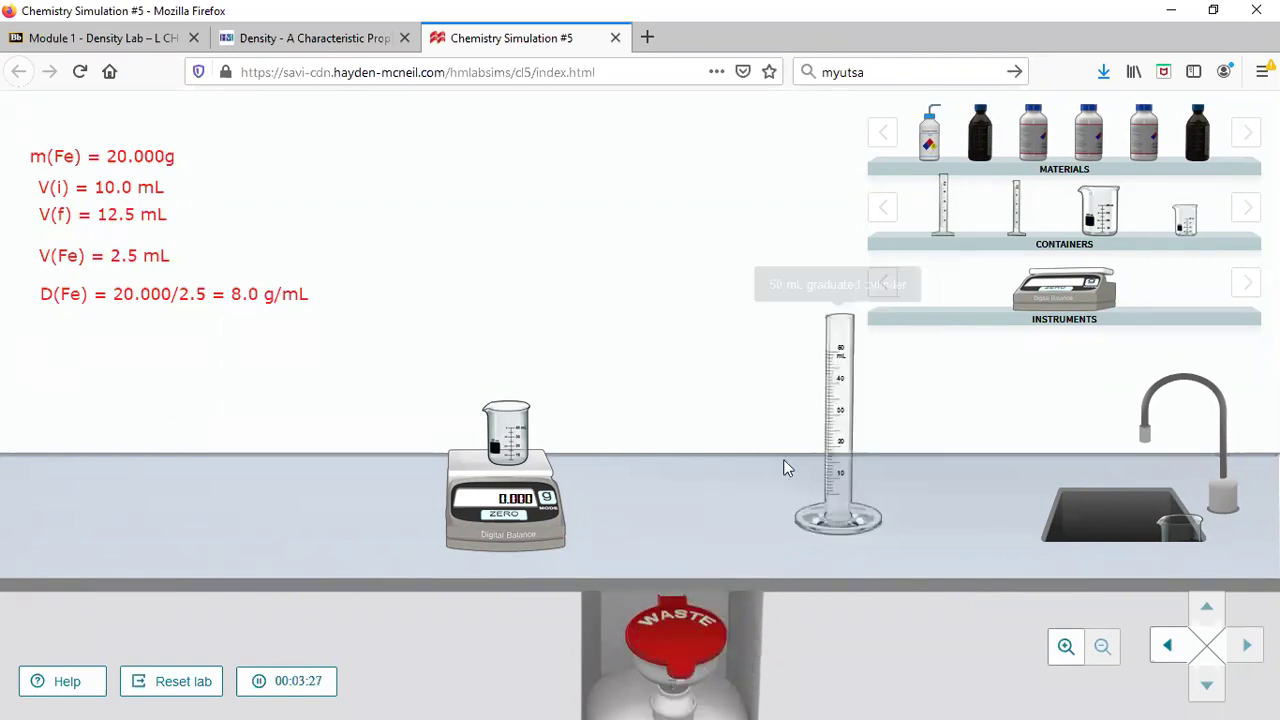
drag(1080, 437, 1137, 425)
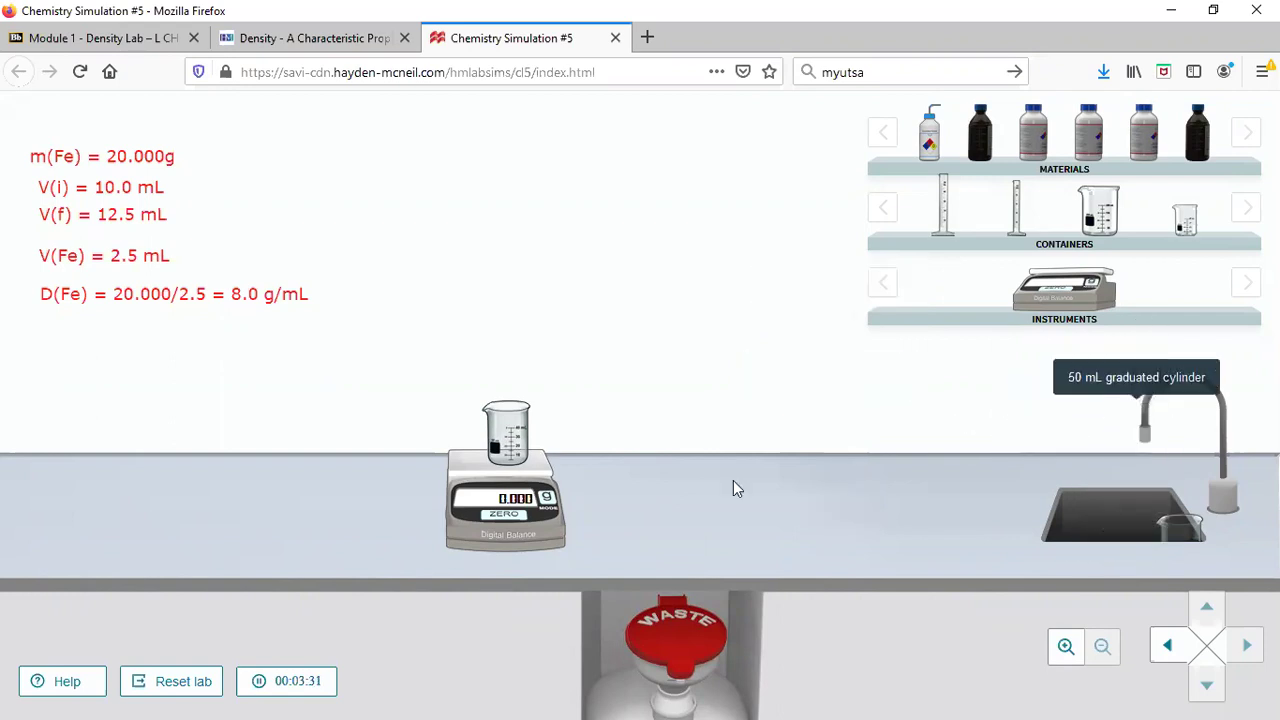
drag(546, 447, 1097, 496)
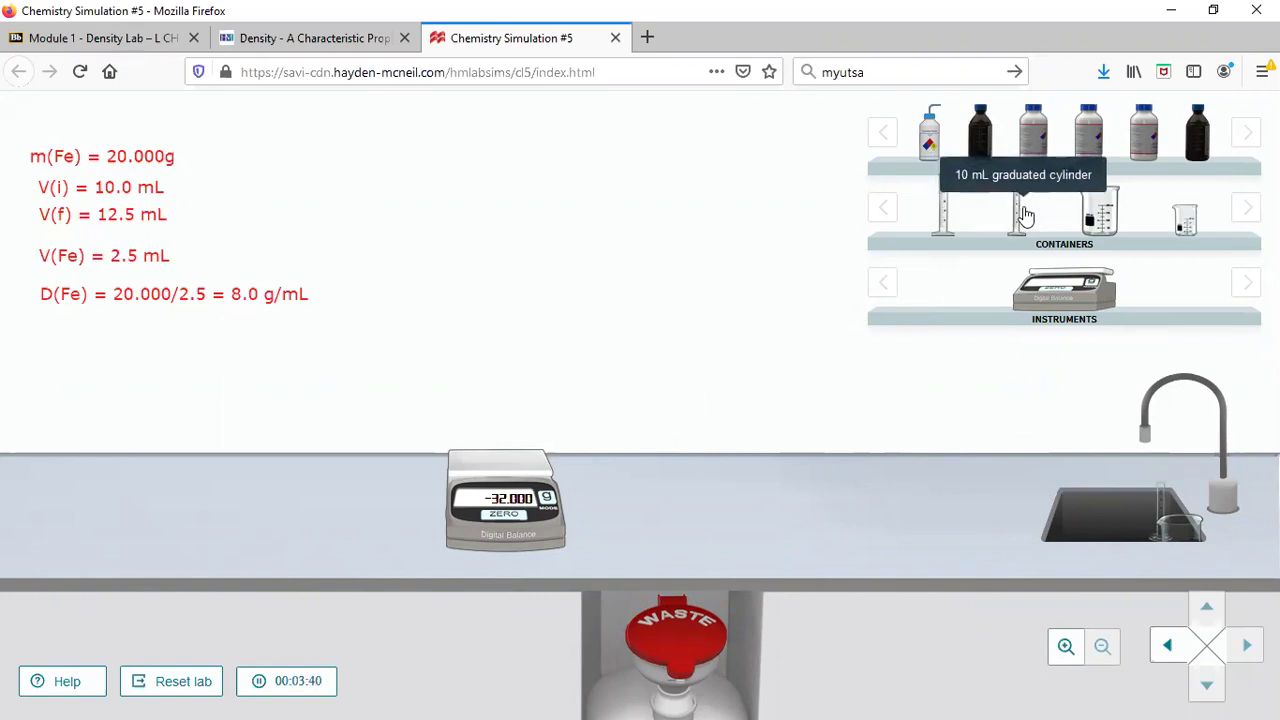
drag(1019, 215, 824, 445)
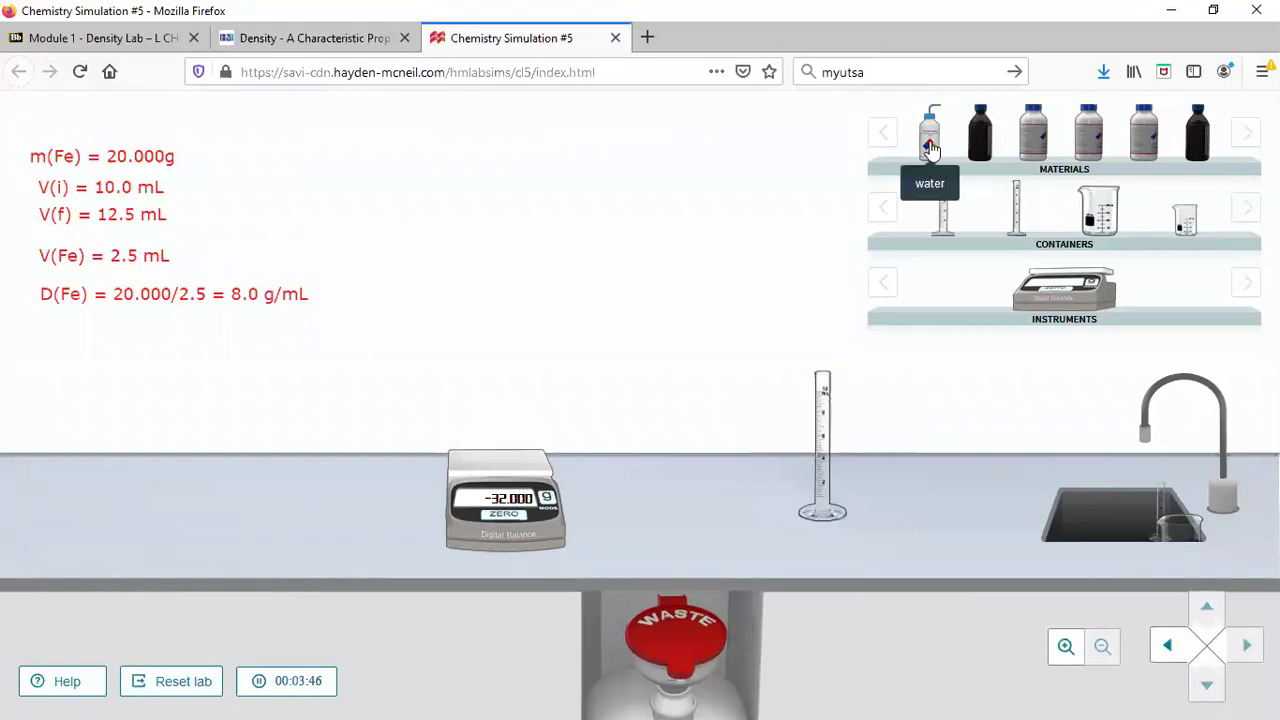
- Pour 5 mL of water into the 10 mL graduated cylinder, then shift it right on the bench
drag(930, 148, 819, 392)
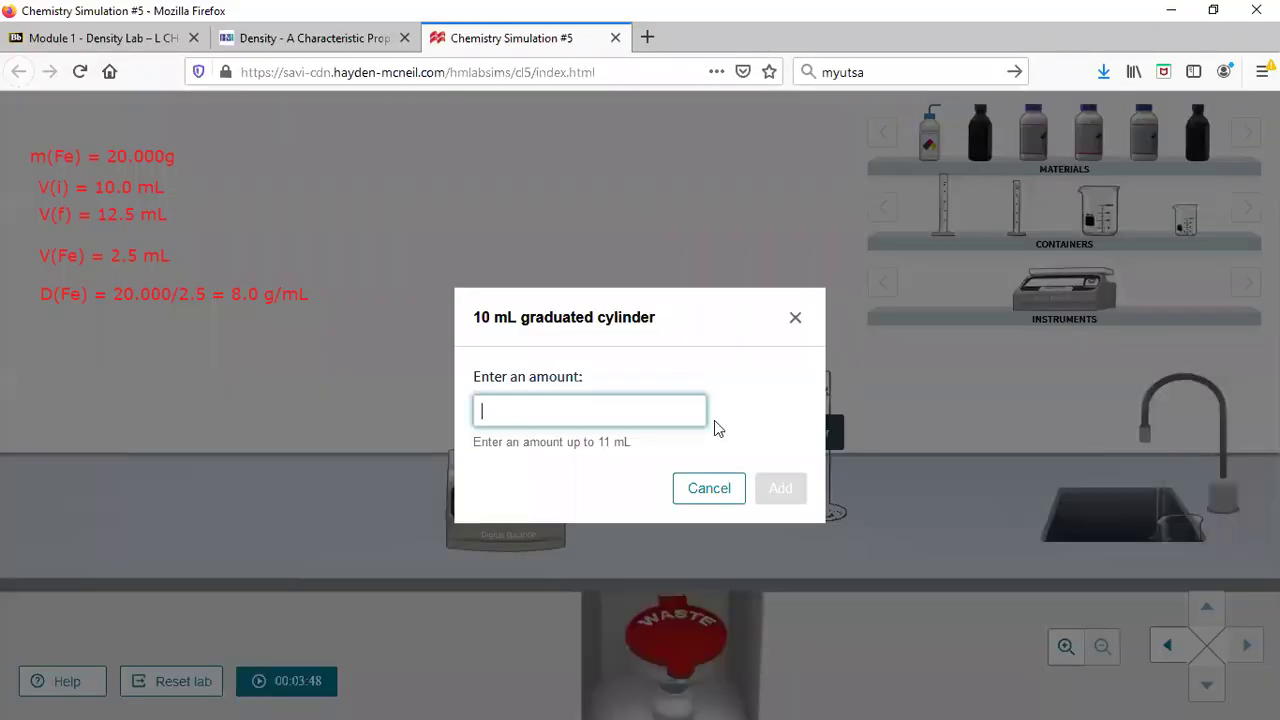
text(5)
click(779, 488)
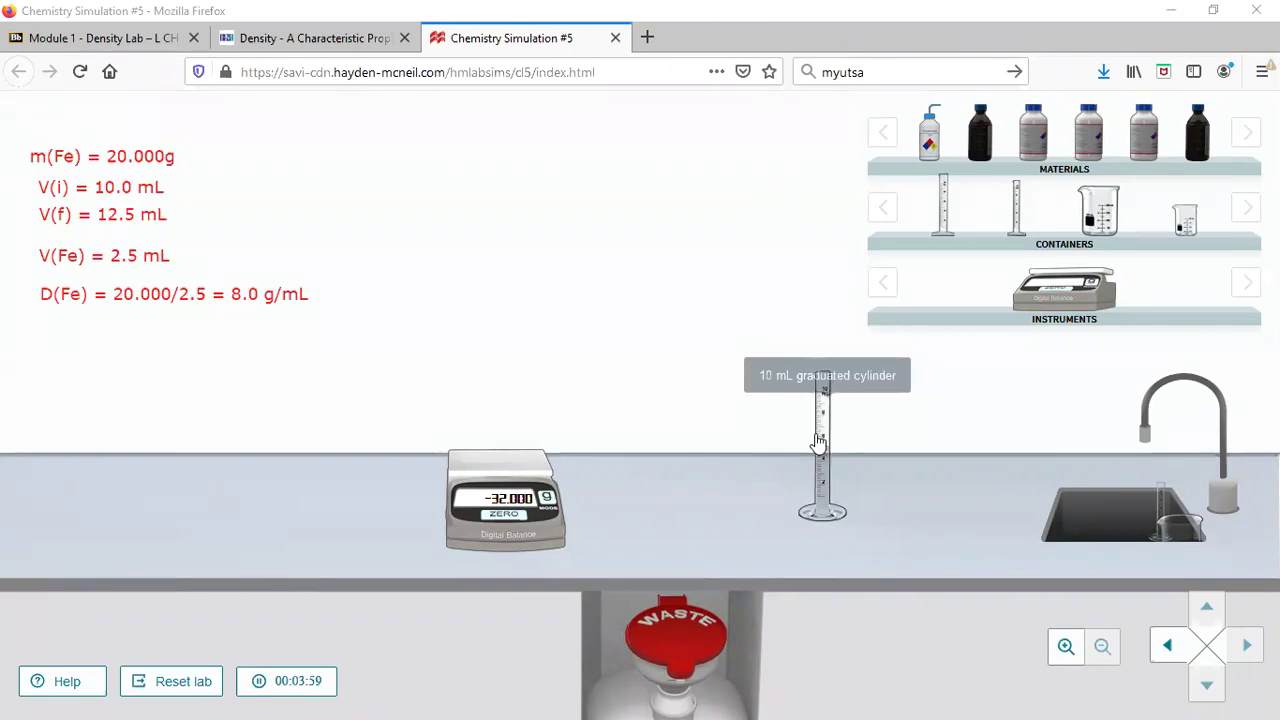
drag(793, 455, 875, 466)
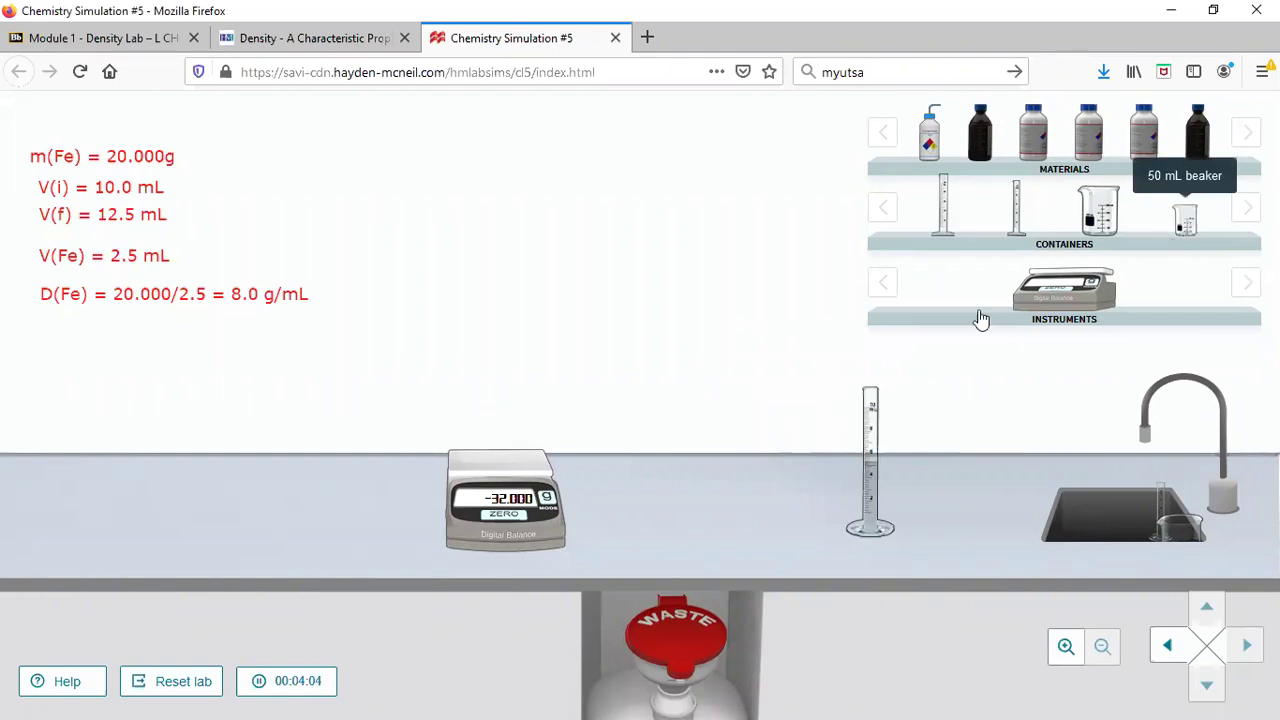
- Place a 50 mL beaker on the bench, move the balance right, and add 20 g of iron to the beaker
drag(750, 442, 527, 465)
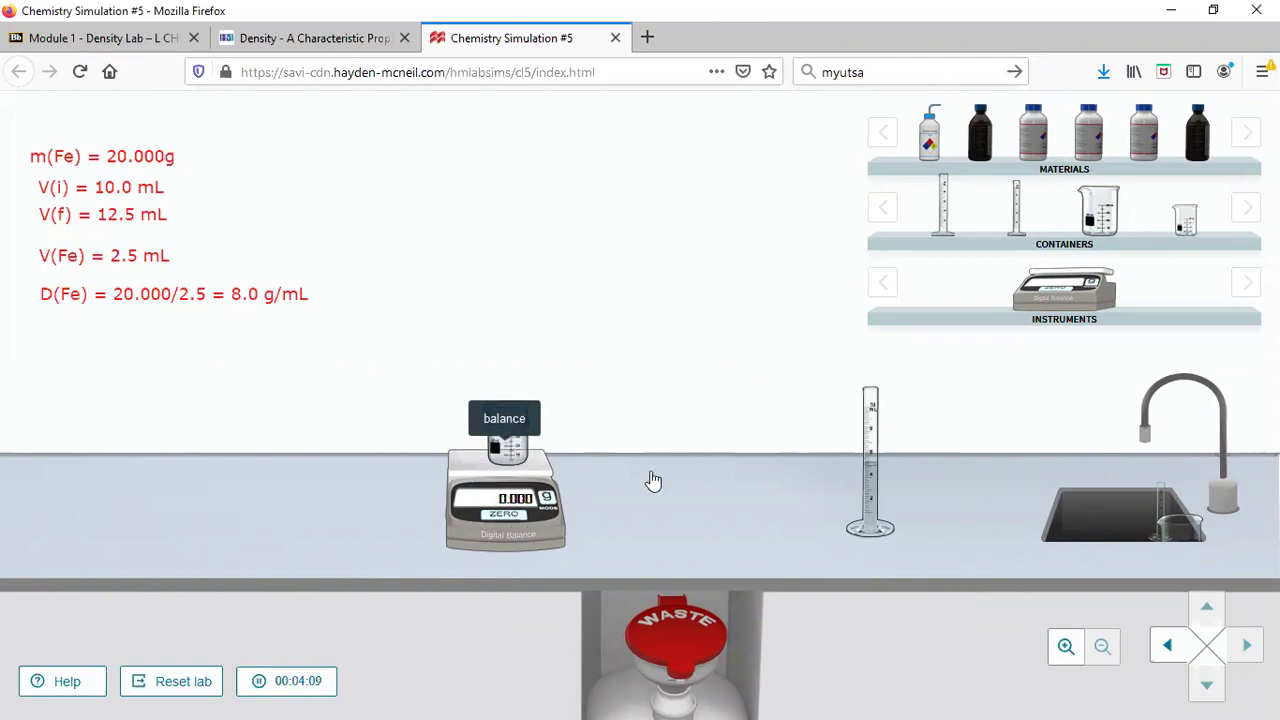
drag(614, 466, 723, 503)
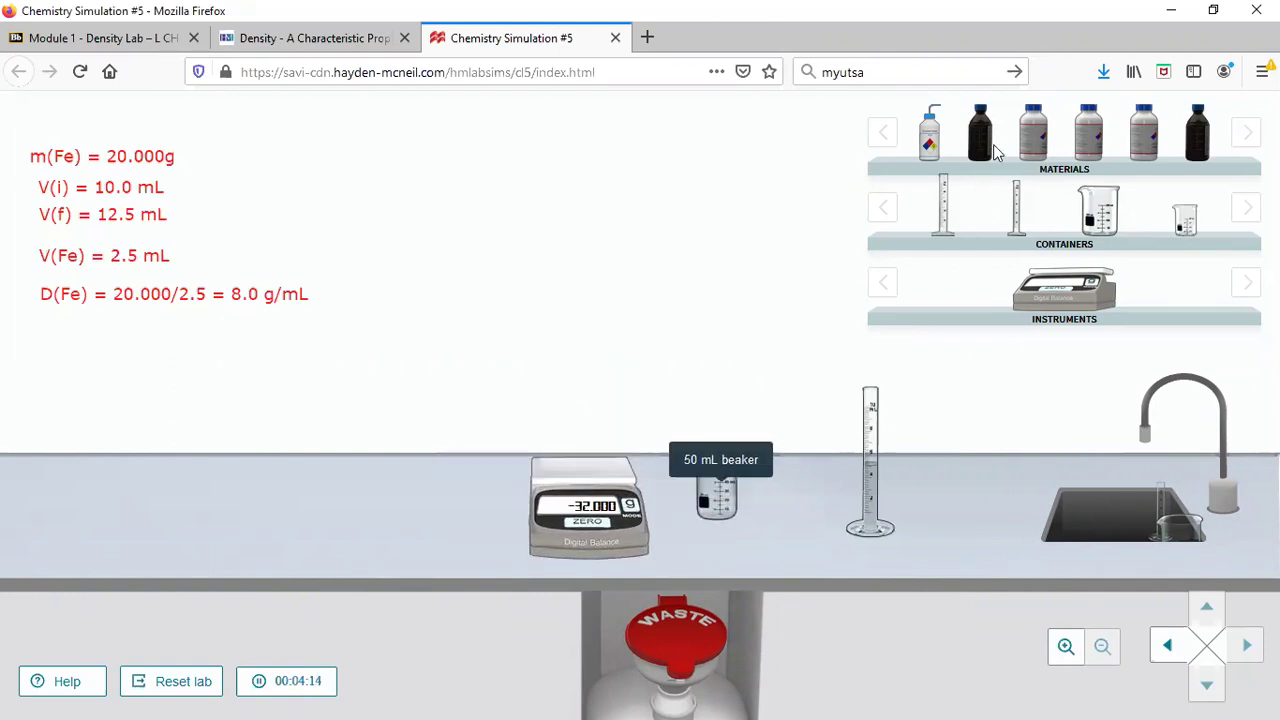
drag(1035, 145, 740, 487)
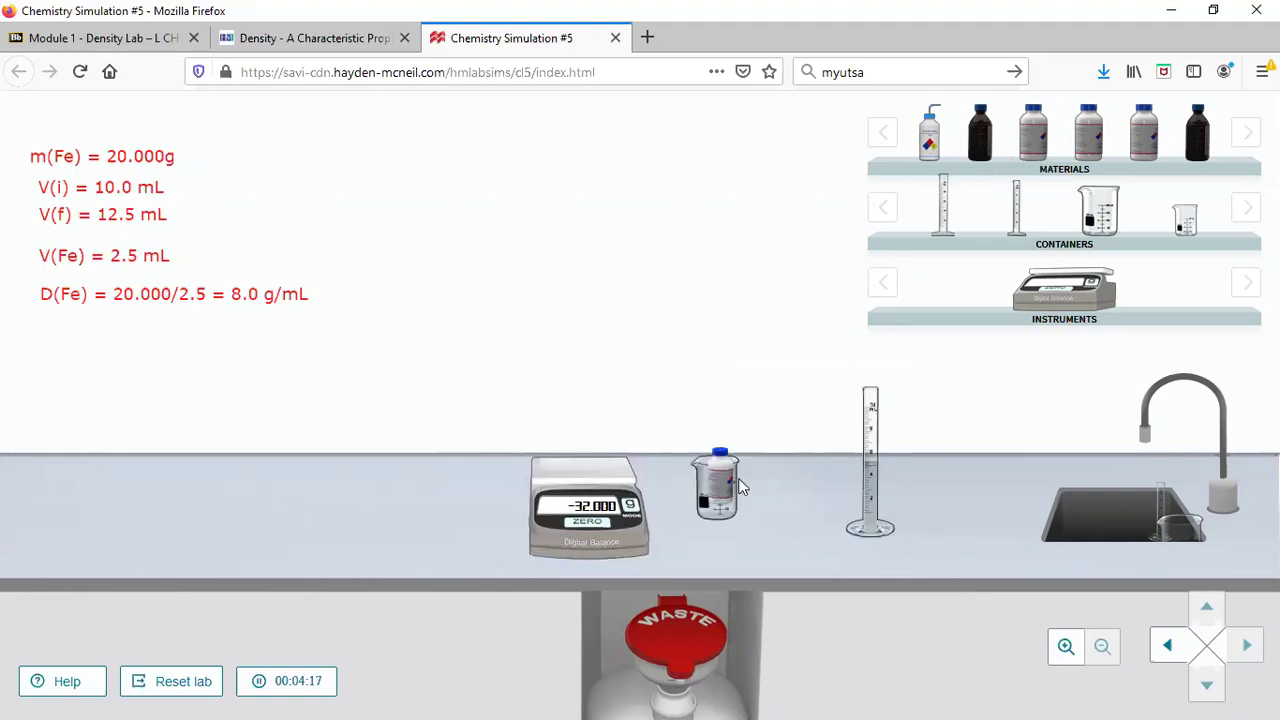
text(2)
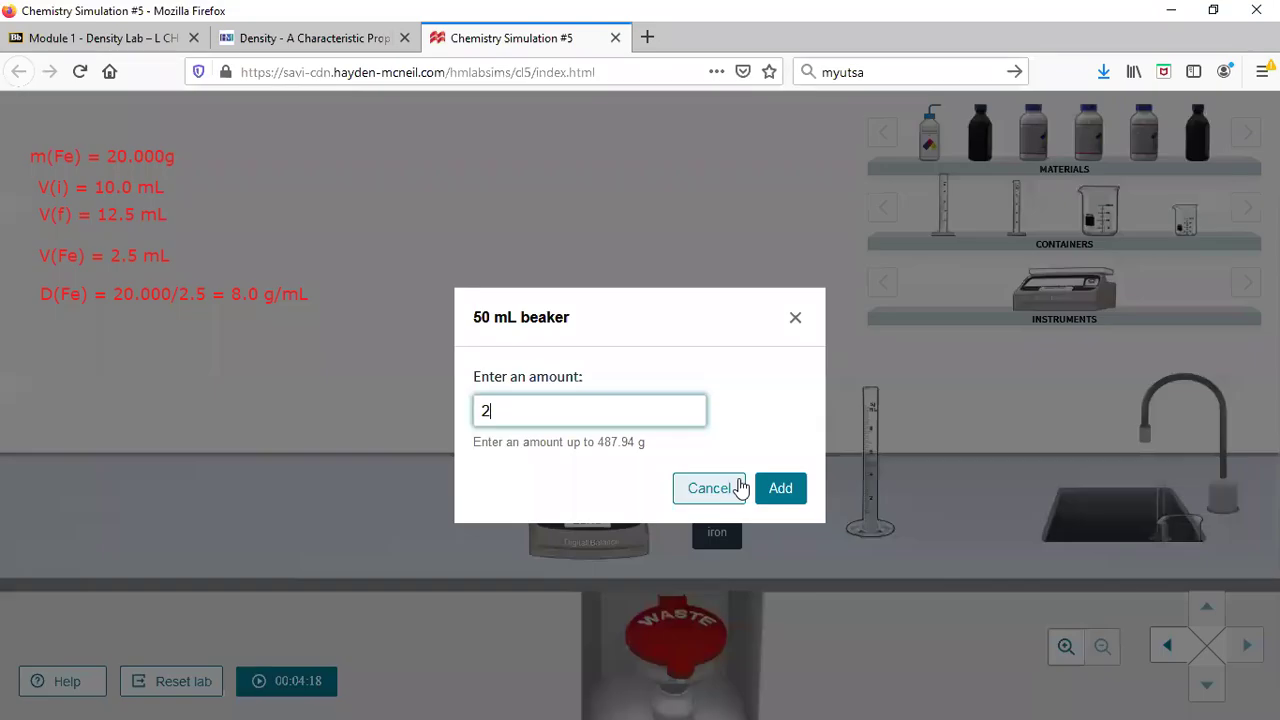
text(0)
click(778, 488)
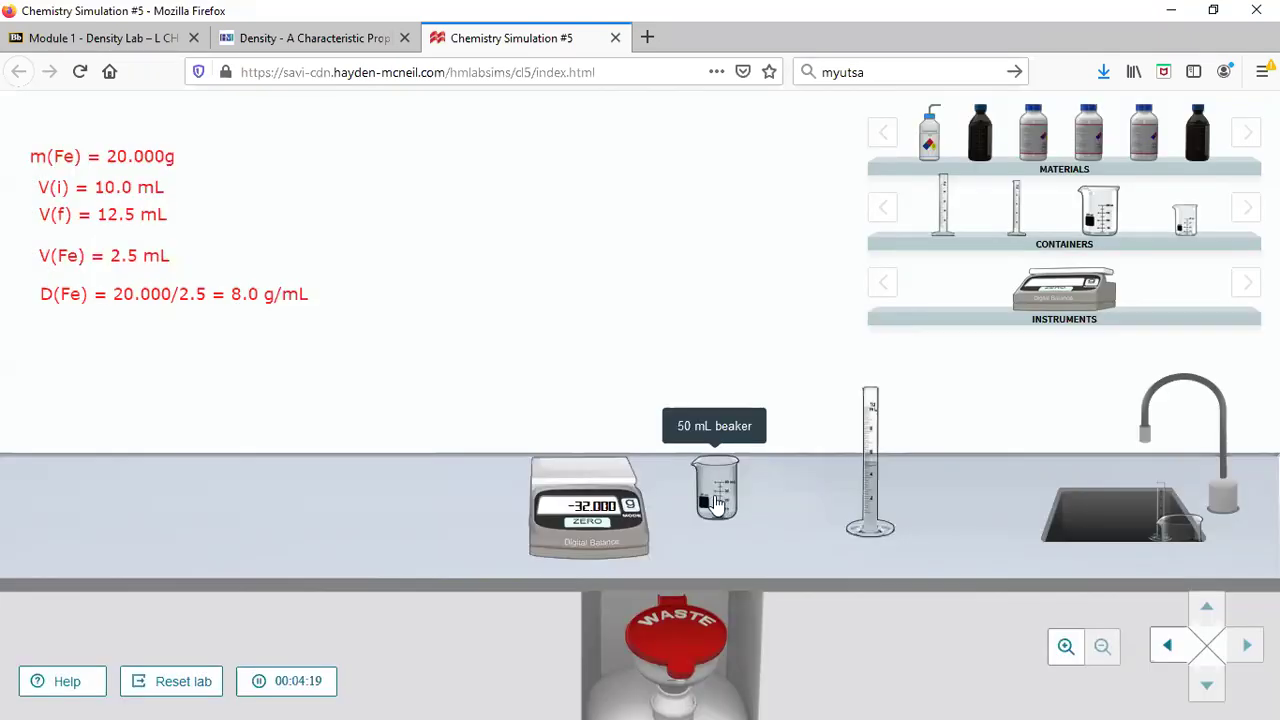
- Put the iron beaker on the balance and note m(Fe) = 20.000g below the density line
click(576, 458)
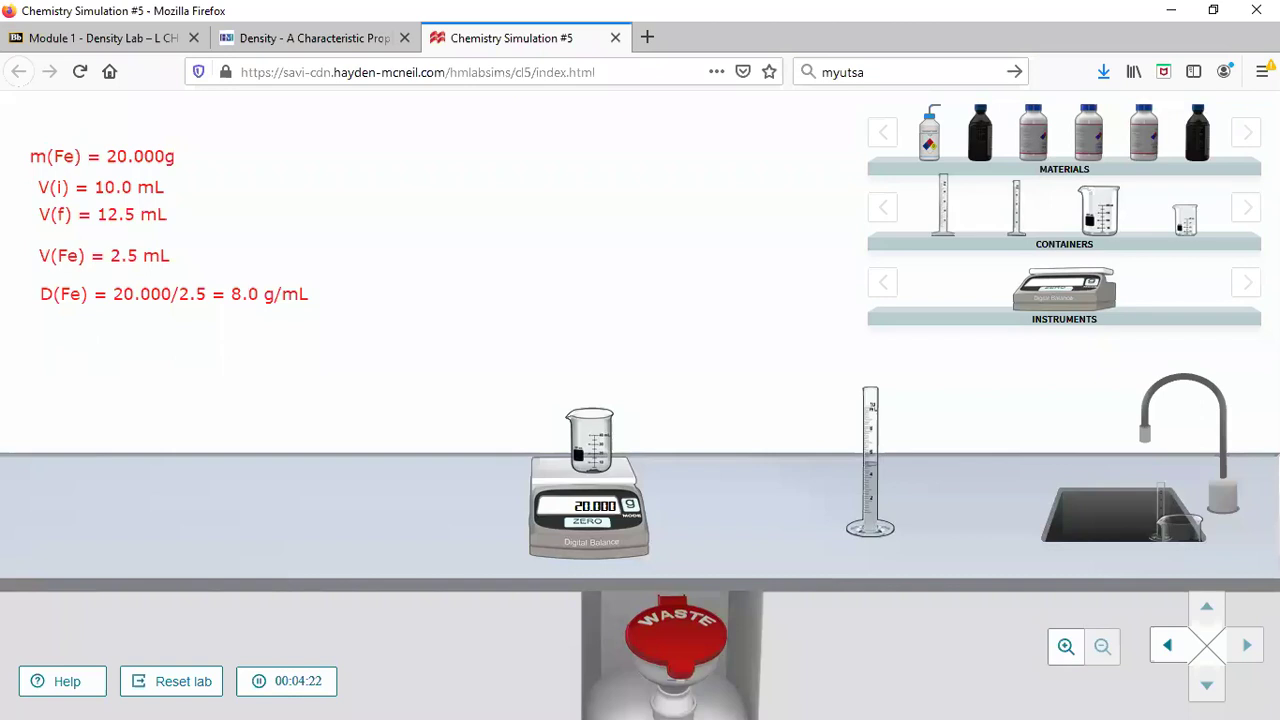
click(44, 354)
text(m)
text((Fe) = 20.000)
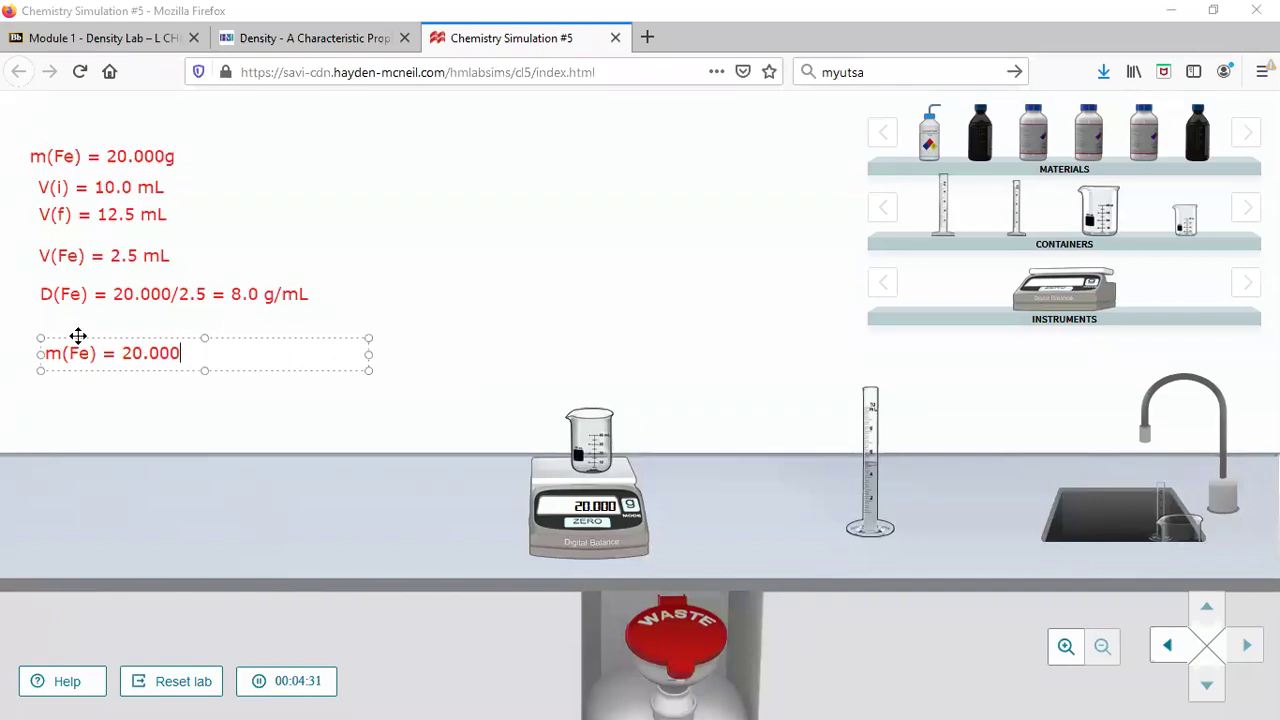
text(g)
- Add the note line V(i) = 5.0 mL, then open the 10 mL cylinder's meniscus close-up
key(Return)
text(V)
text(9i)
key(BackSpace)
key(BackSpace)
text((i) = 5.0 mL)
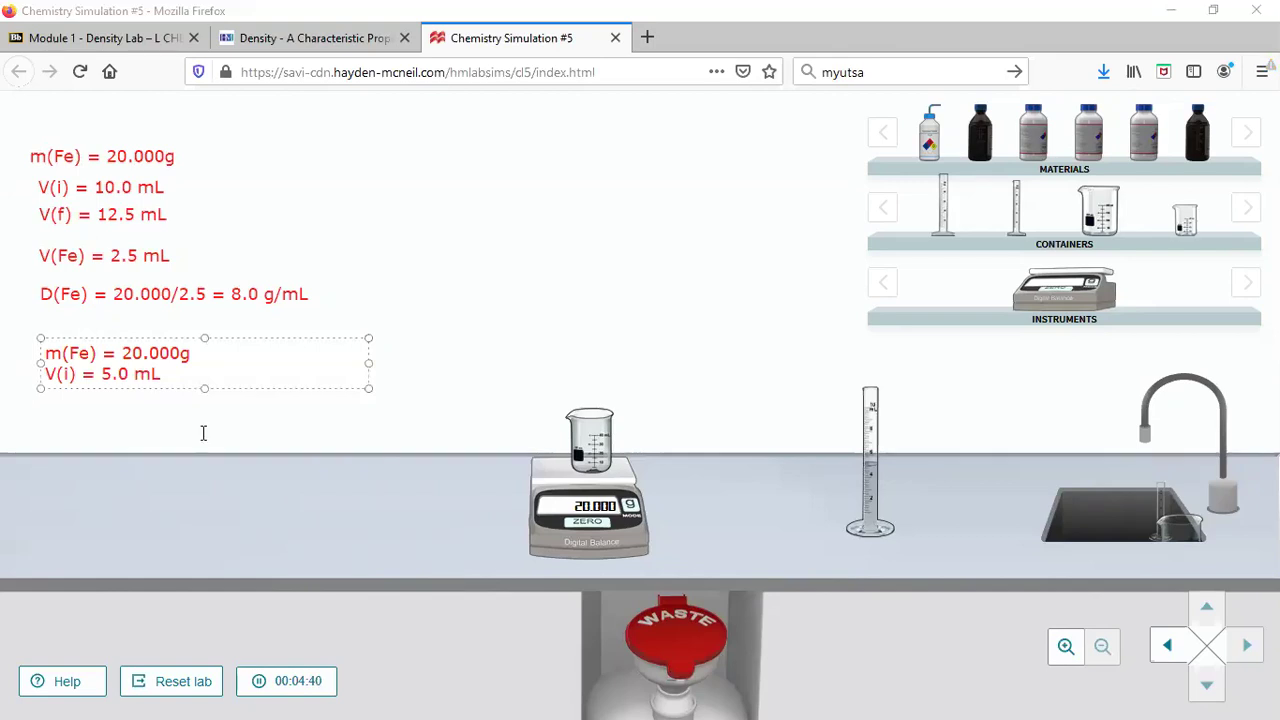
click(895, 483)
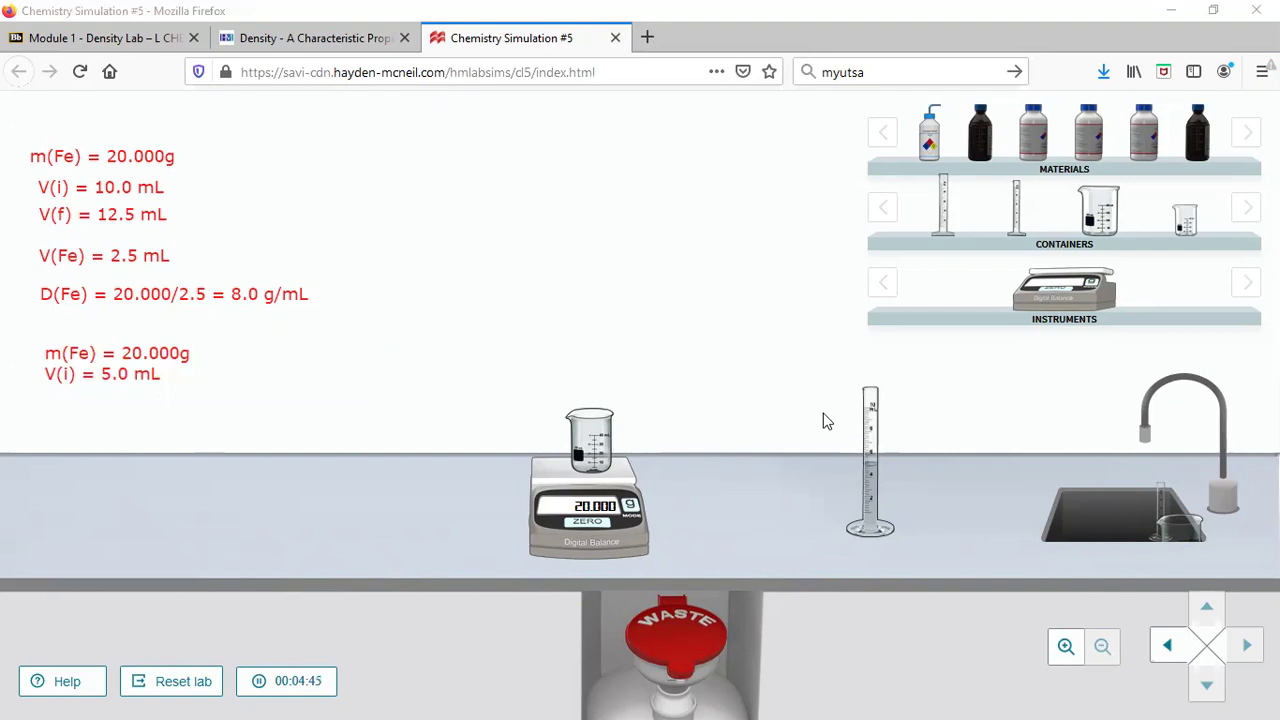
double_click(868, 443)
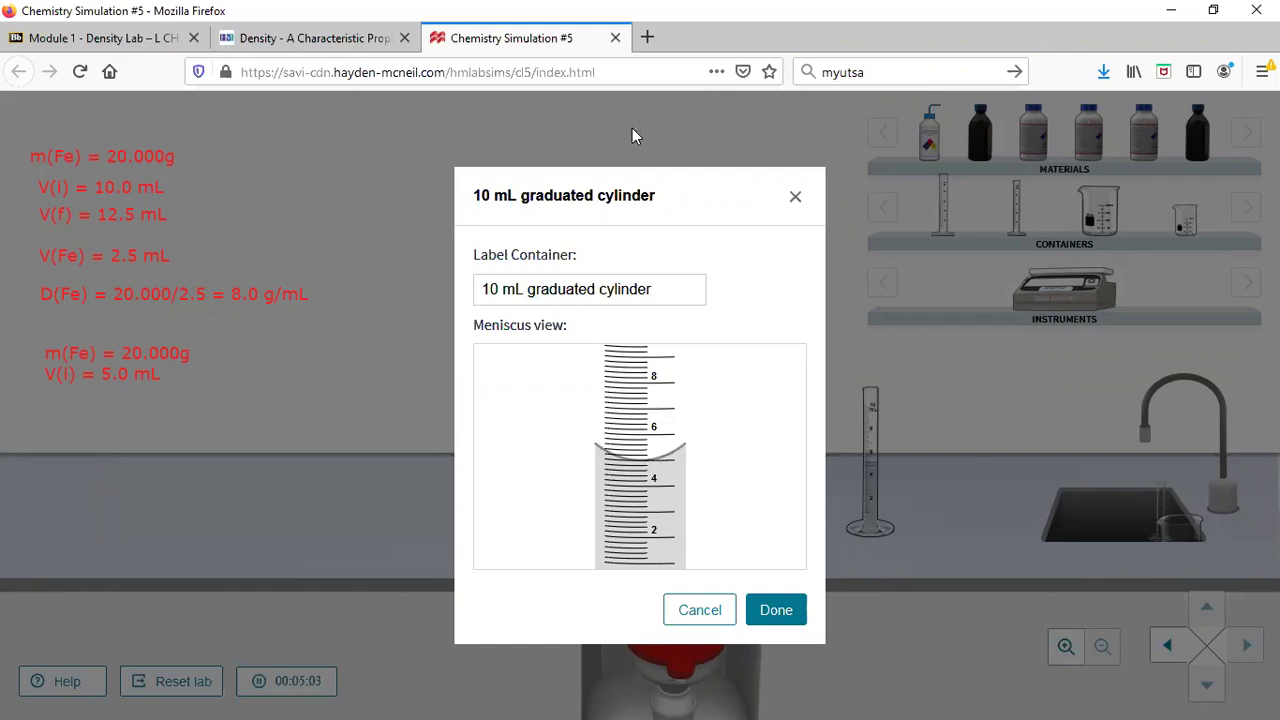
- Annotate the meniscus view with an arrow at the graduations and a '0.2 mL increments' note
mouse_move(688, 415)
mouse_down()
mouse_move(736, 394)
mouse_move(706, 418)
mouse_up()
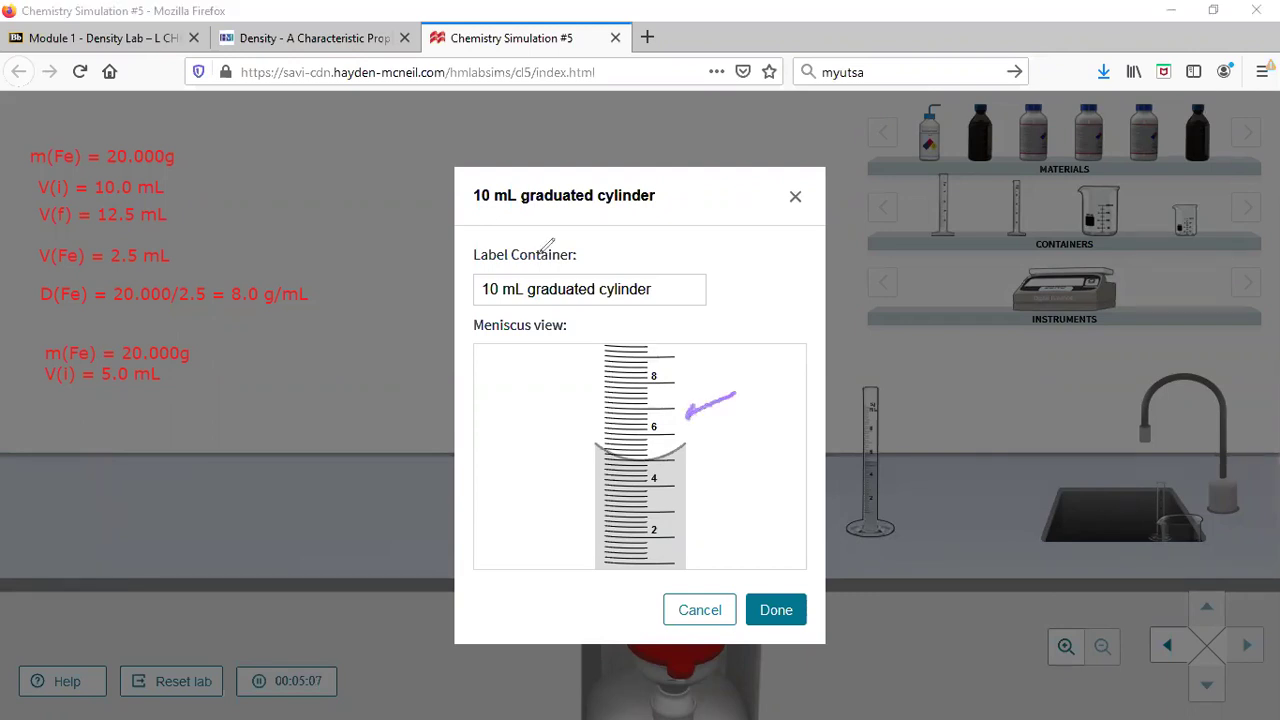
click(746, 376)
text(0.2 m)
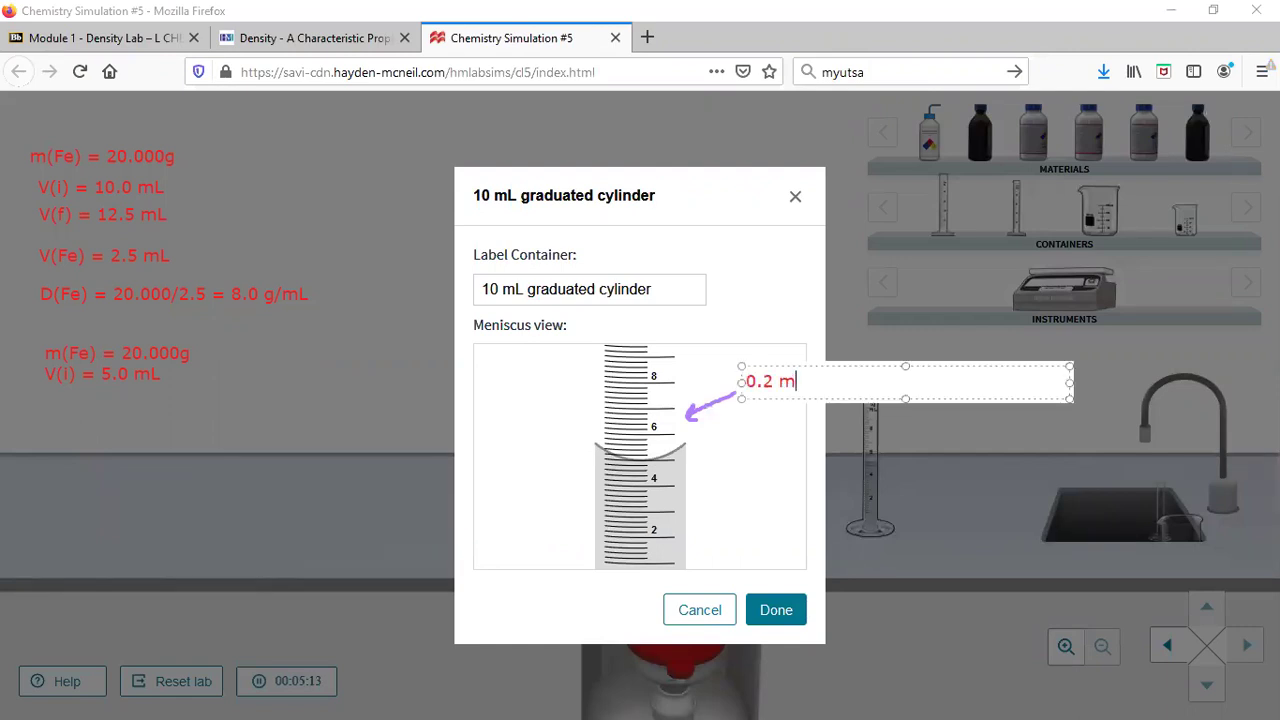
text(L increments)
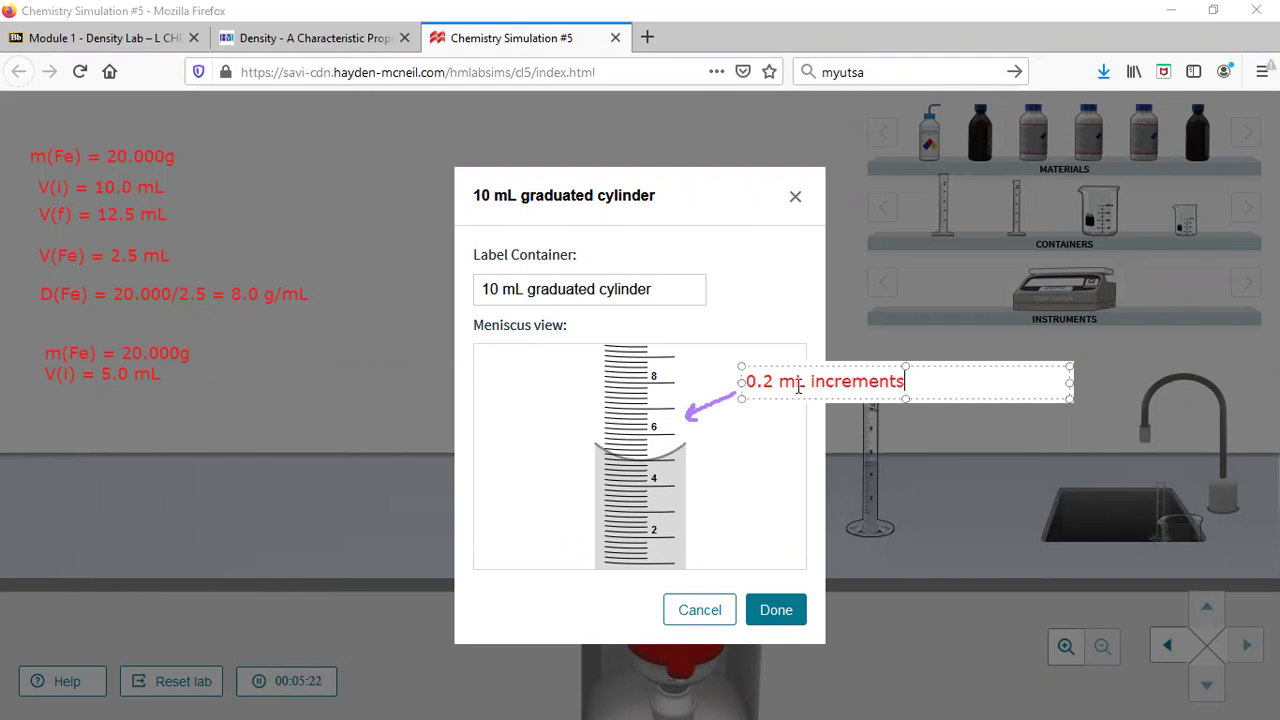
key(Return)
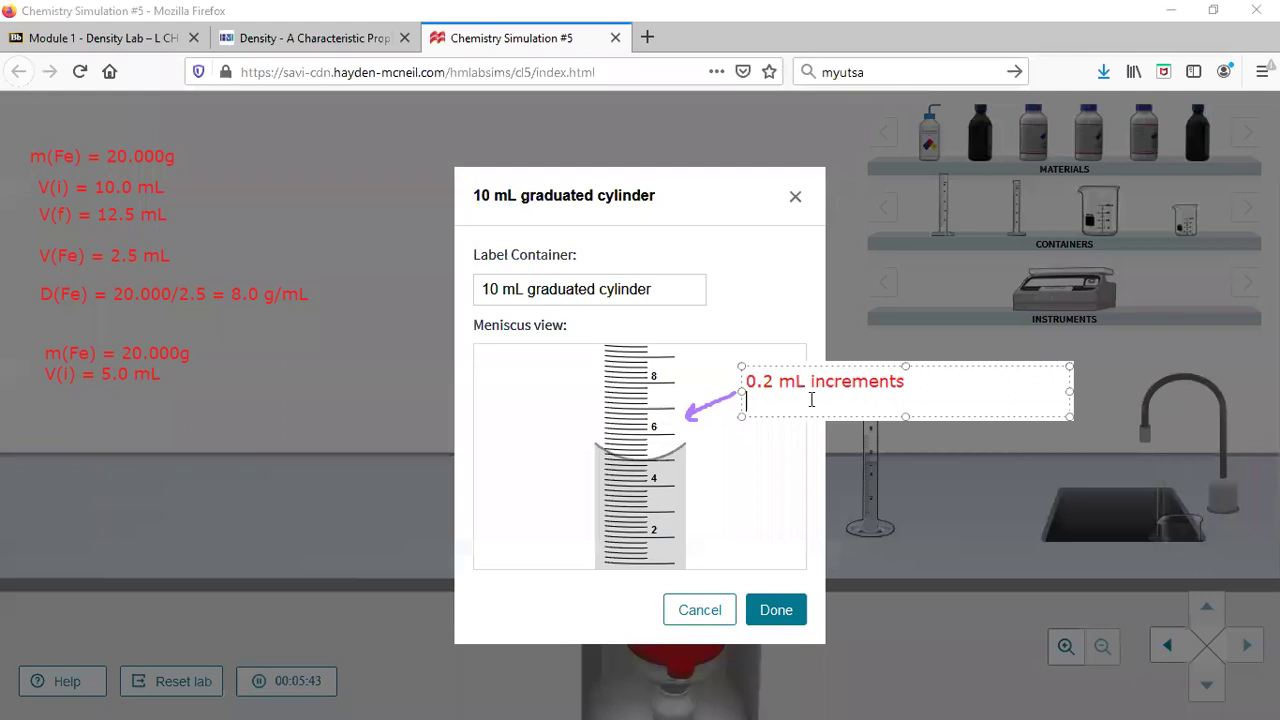
click(763, 457)
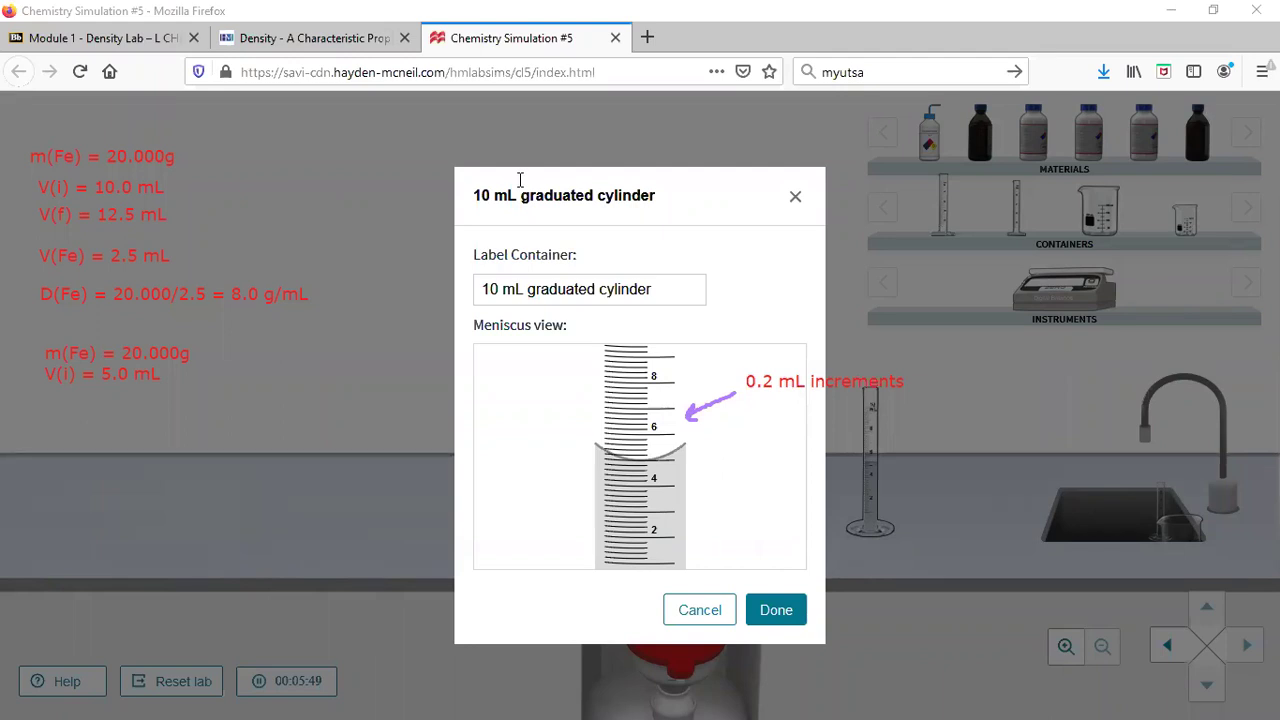
- Erase the '0.2 mL increments' note and the arrow, then cancel the meniscus view
key(e)
click(760, 376)
click(735, 382)
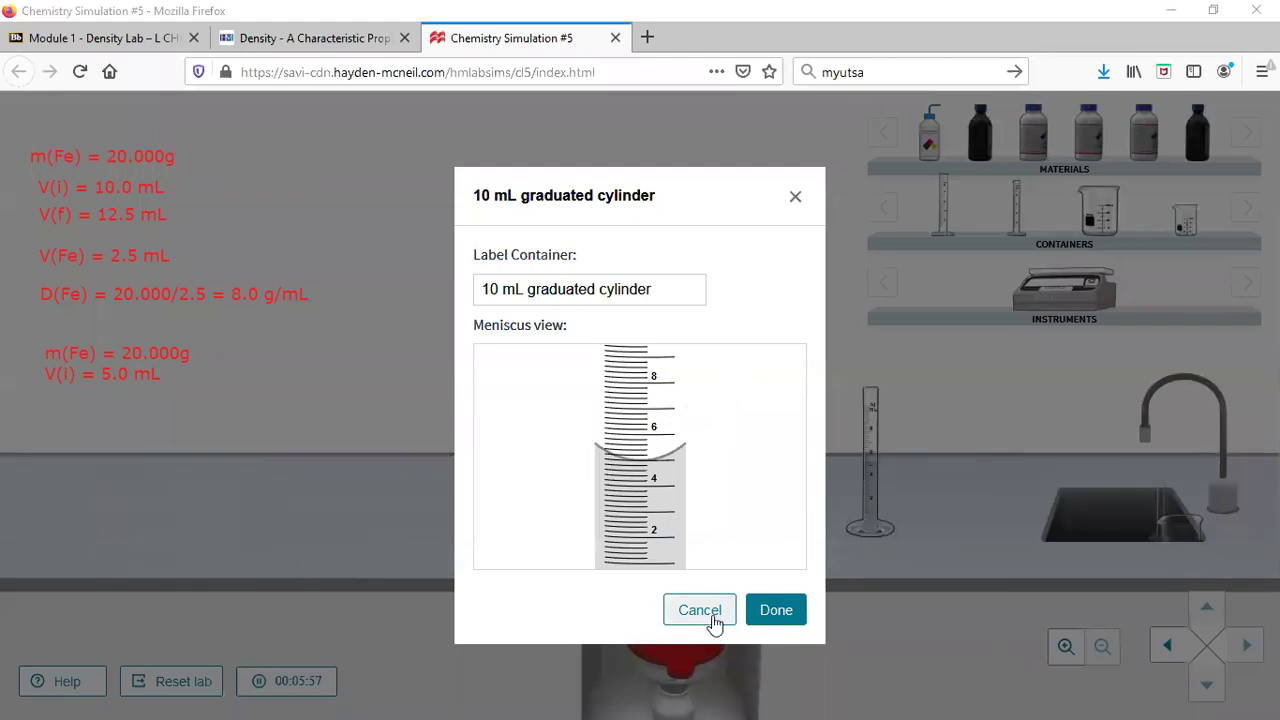
click(961, 150)
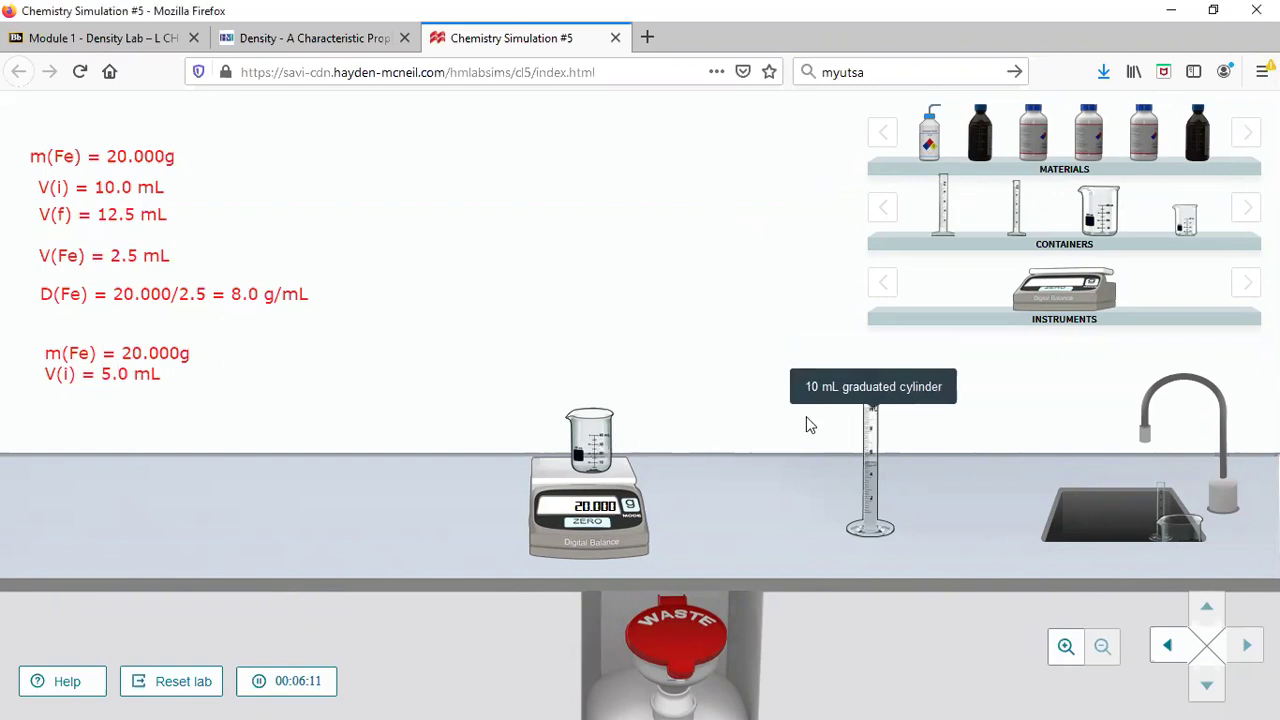
- Pour all the iron from the 50 mL beaker into the 10 mL cylinder and read the raised meniscus
drag(589, 440, 847, 413)
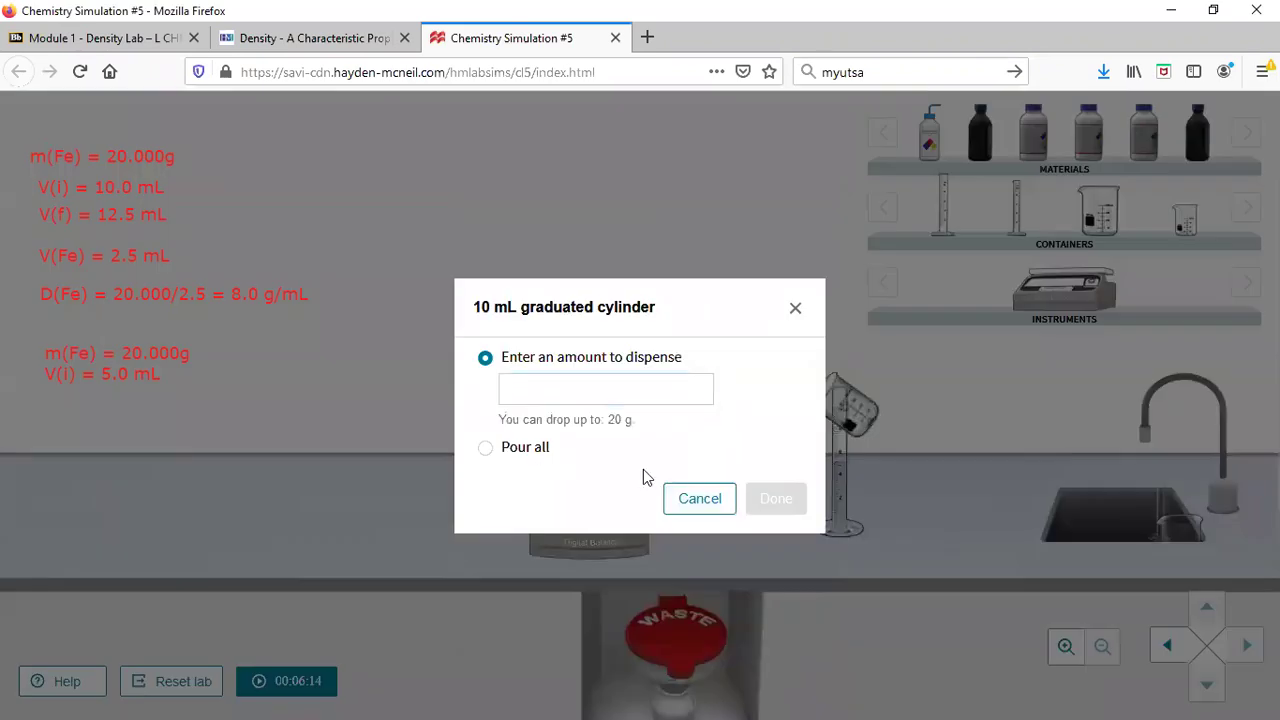
click(486, 450)
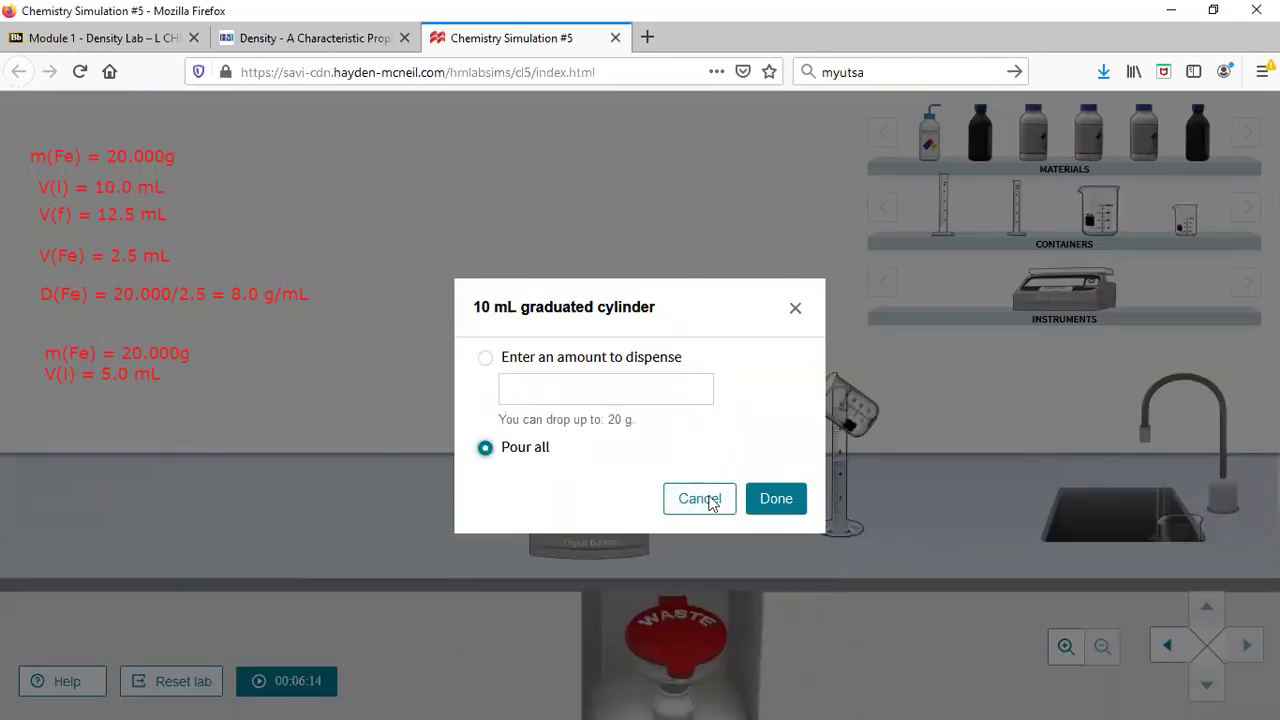
click(787, 510)
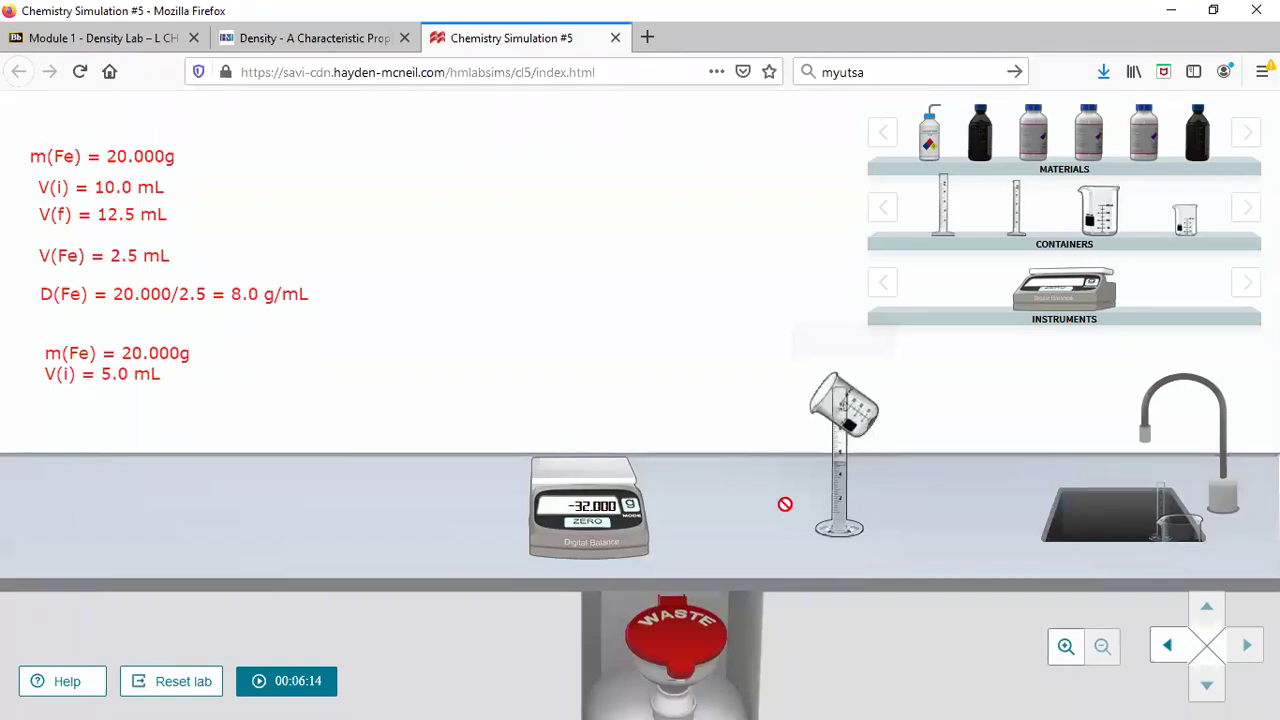
double_click(842, 450)
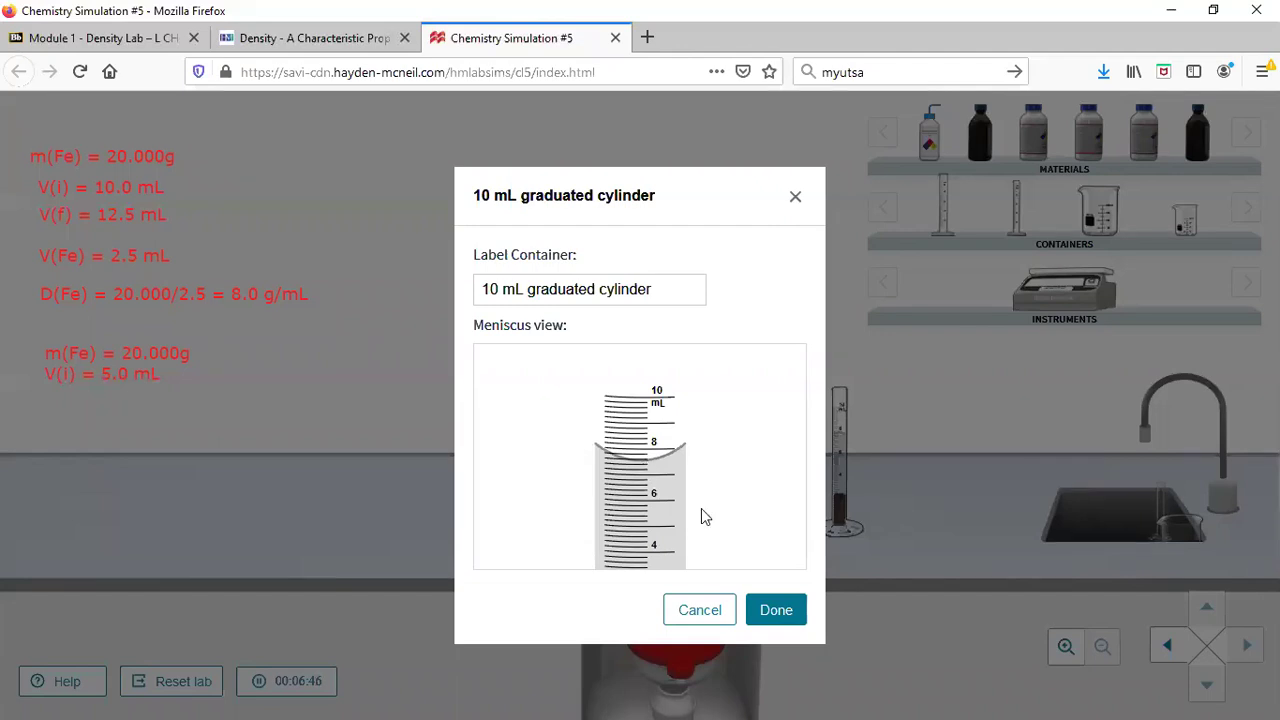
click(776, 612)
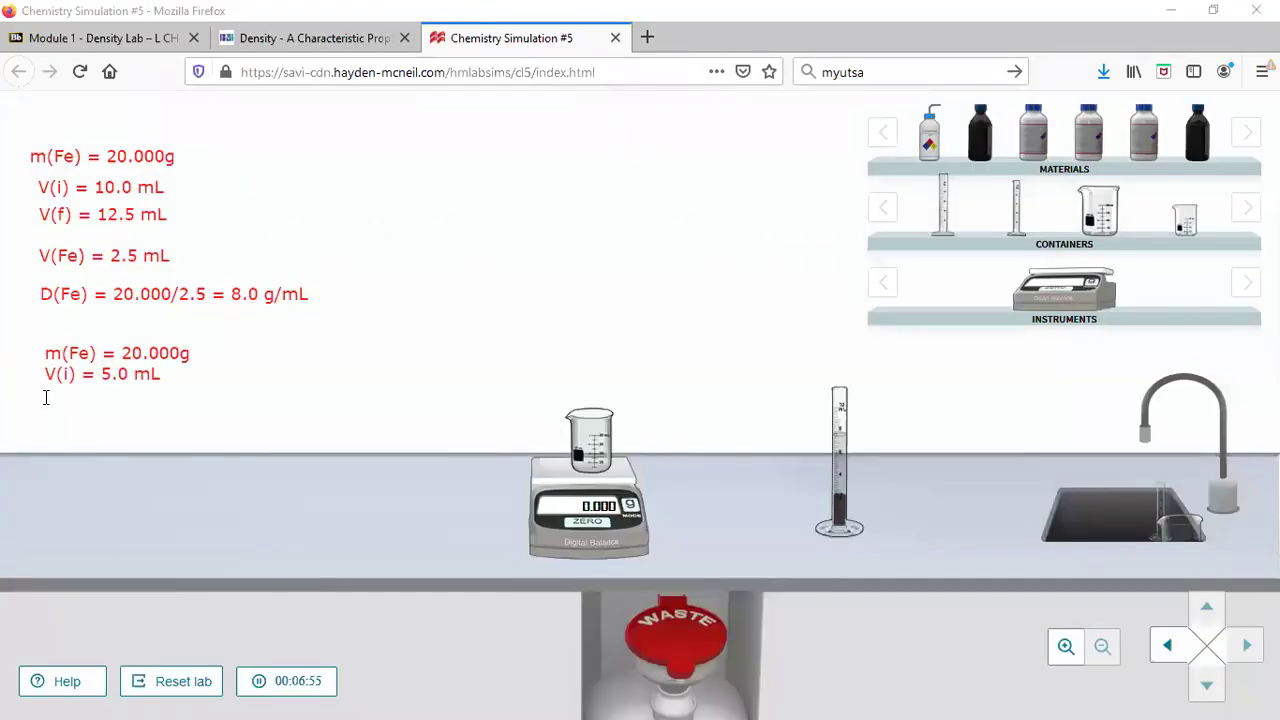
- Note V(f) = 7.6 mL and V(Fe) = 7.6-5.0 = 2.6 mL below V(i)
click(84, 386)
text(V(f))
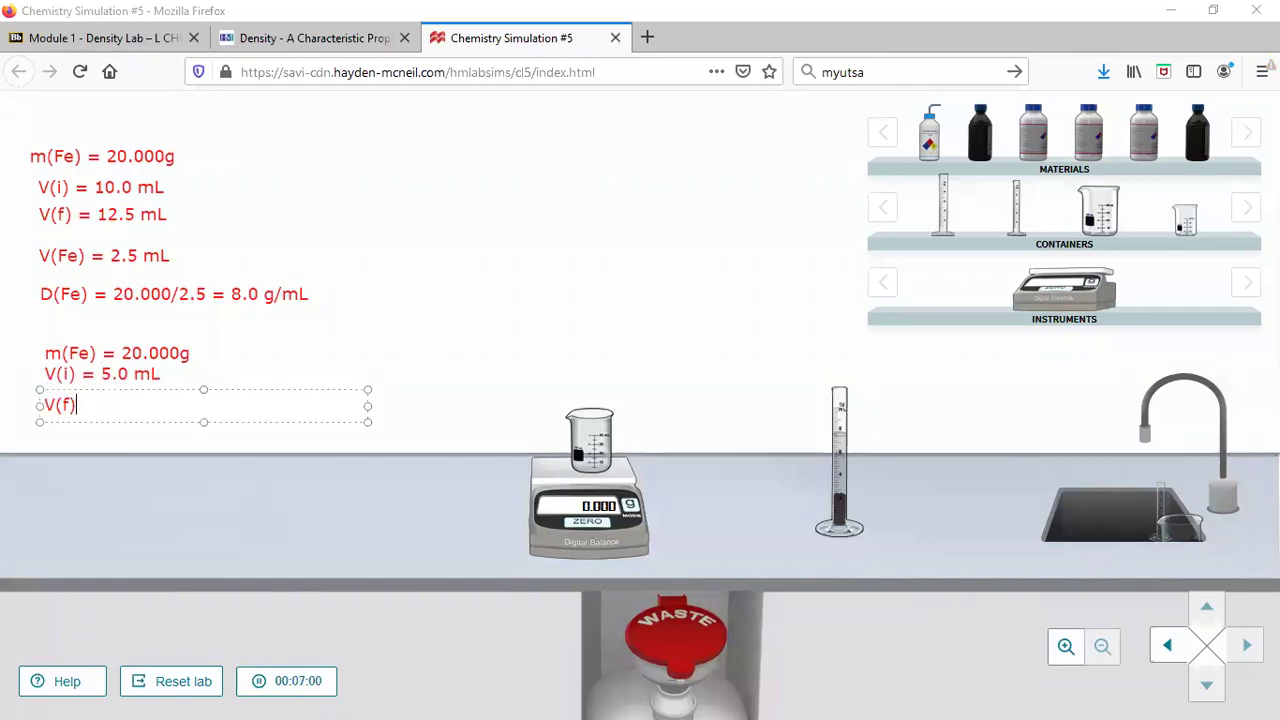
text( = 7.6 mL)
key(Return)
text(V)
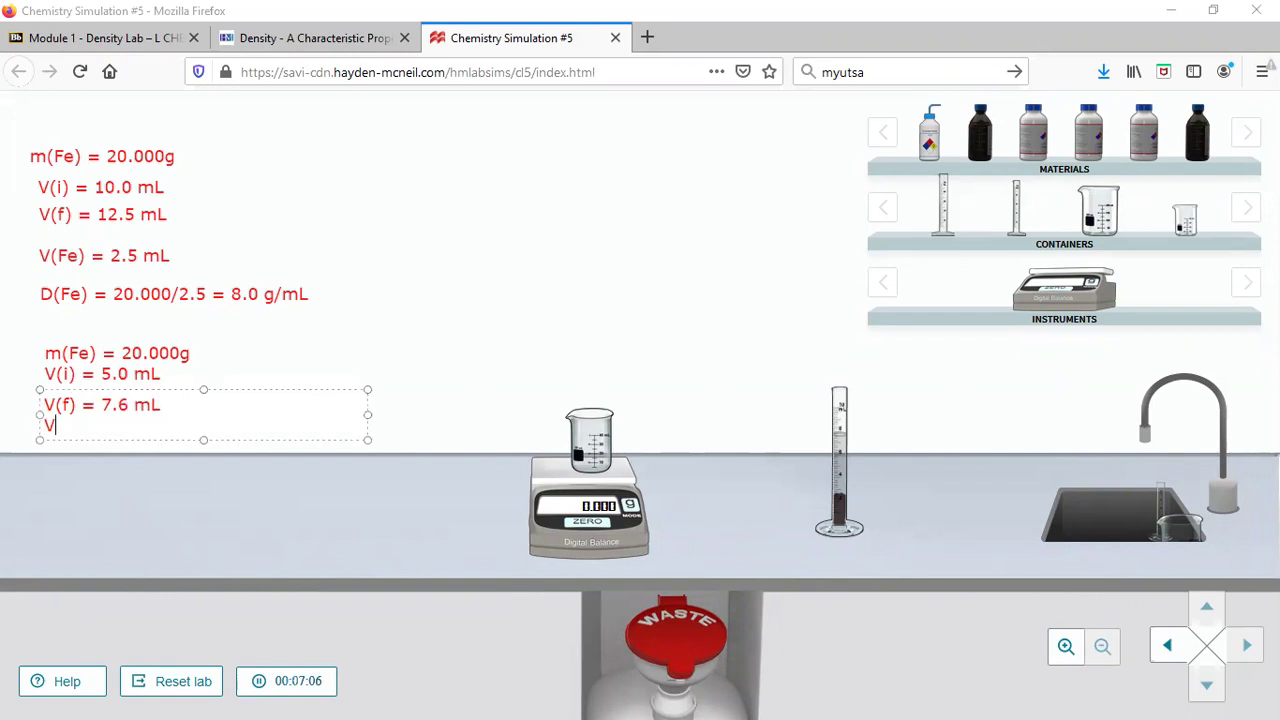
text((Fe) = 7.6-5.0 )
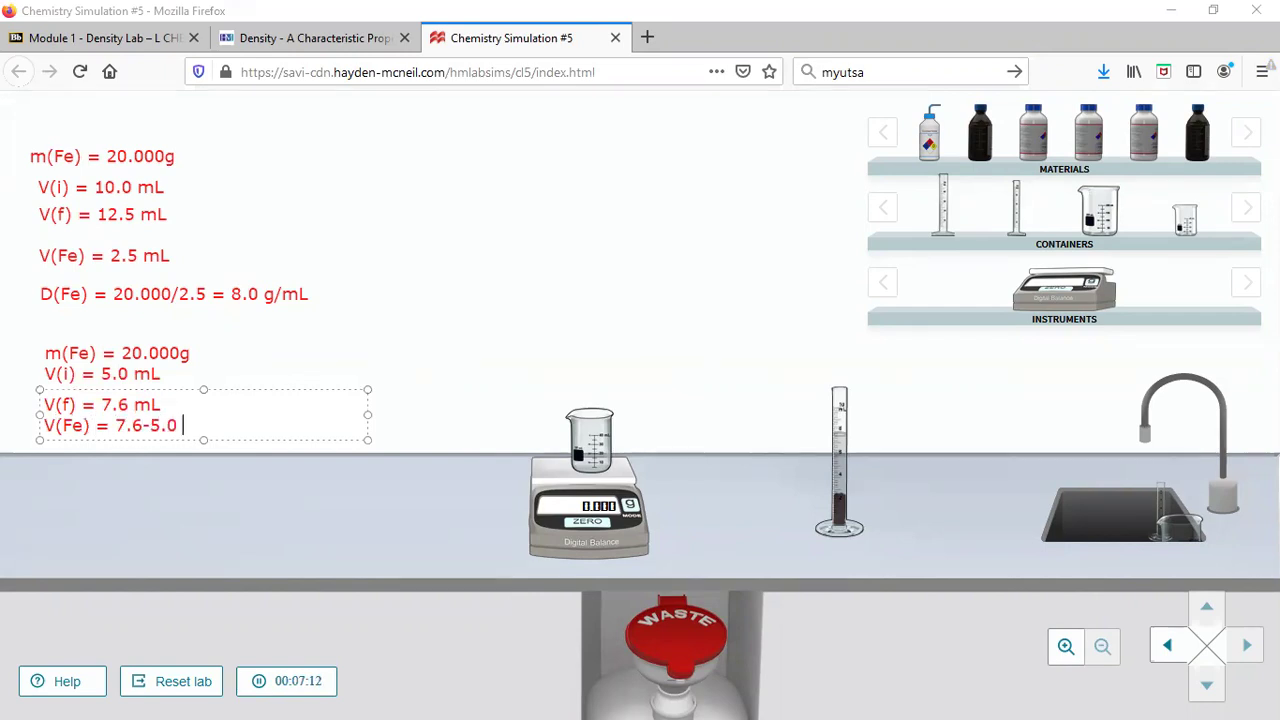
text(= 2.6 mL)
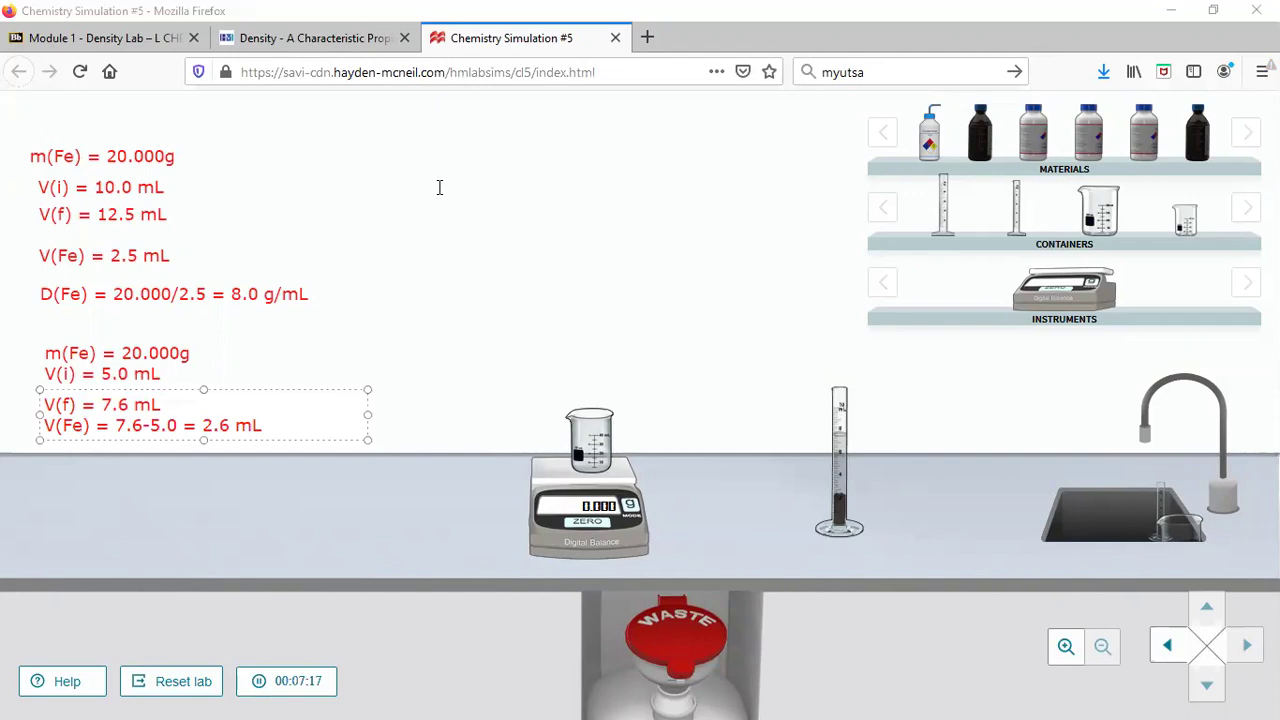
click(303, 349)
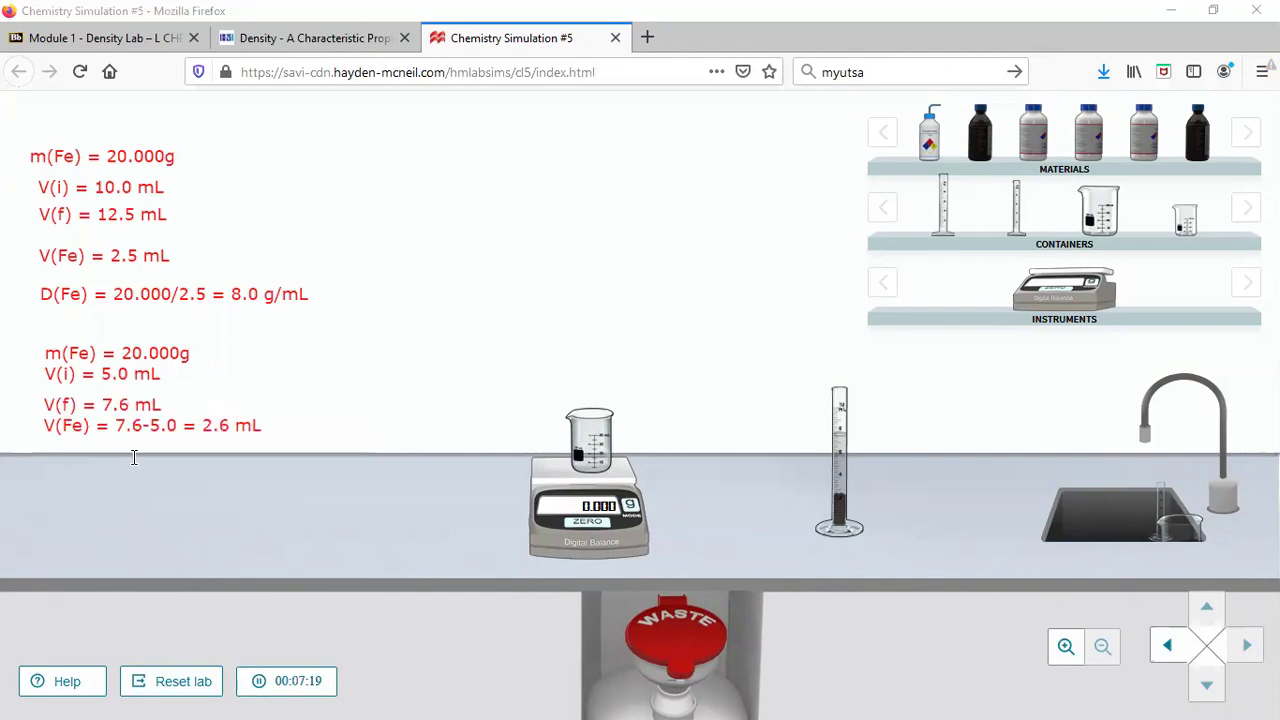
- Note the iron's density as D(Fe) = 20.000/2.6 = 7.7 g/mL
click(44, 461)
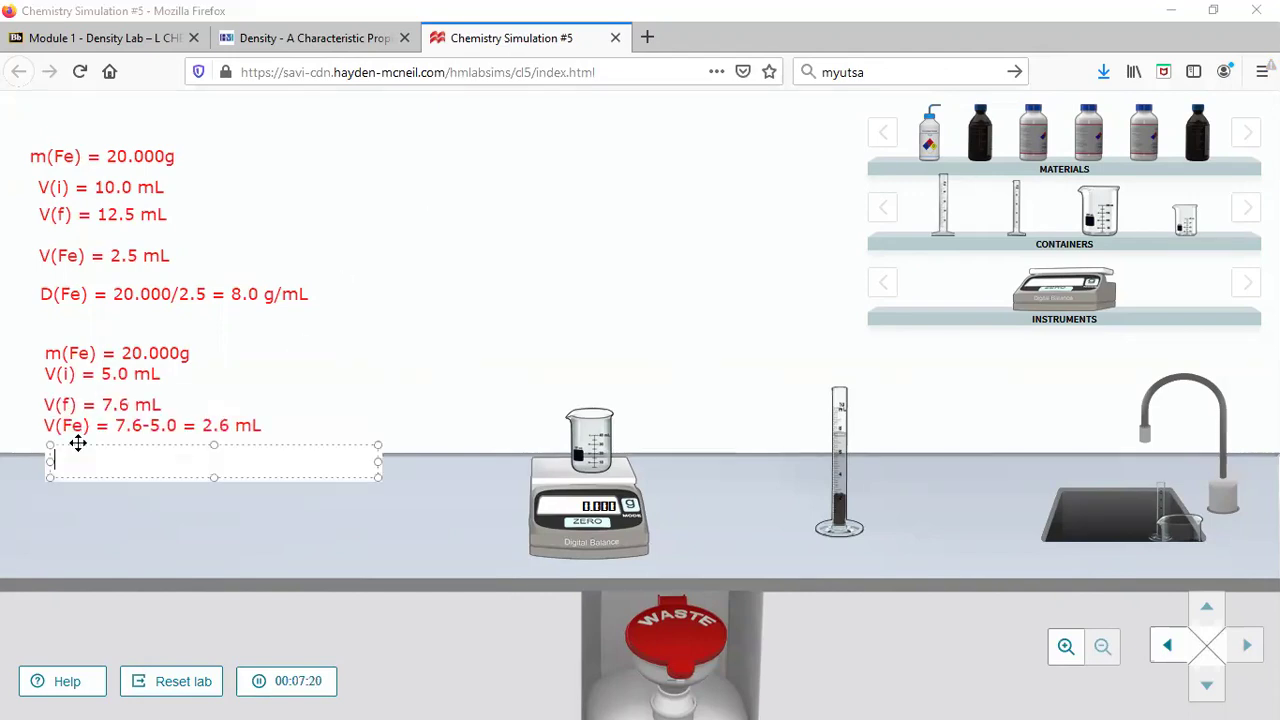
text(D(Fe) = 20)
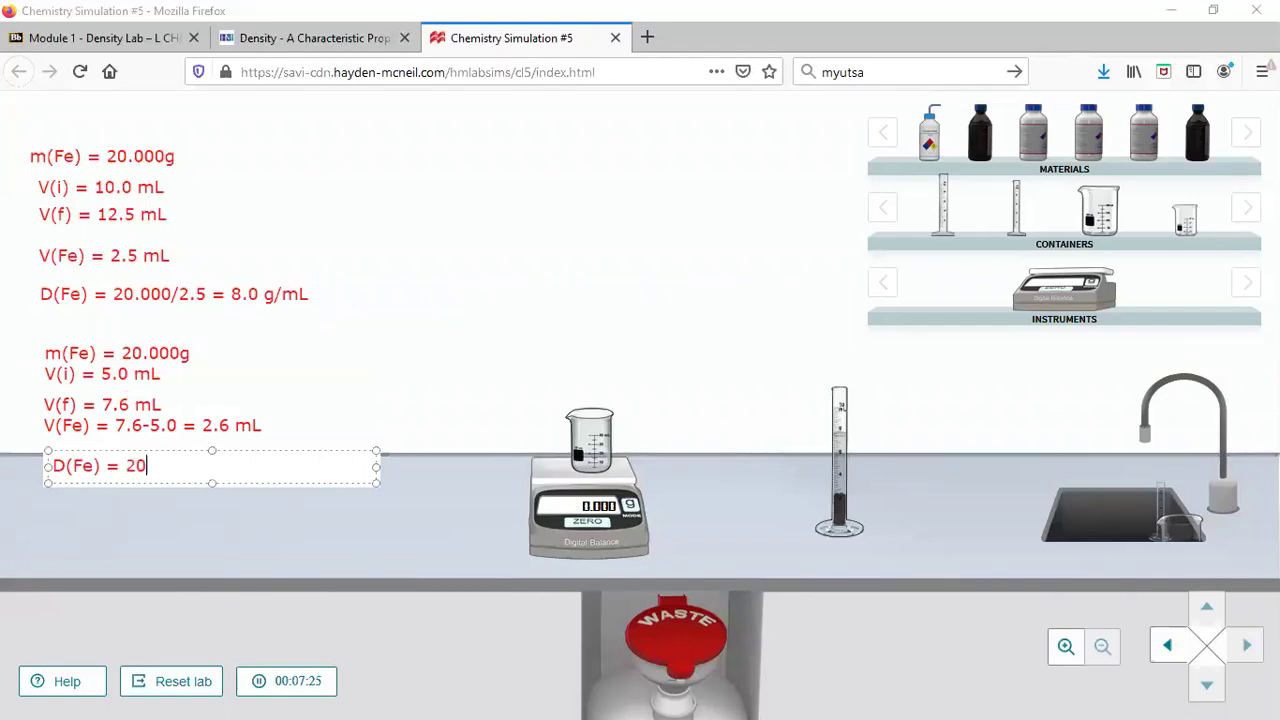
text(.000/2.6 =)
text(7.7 g/mL)
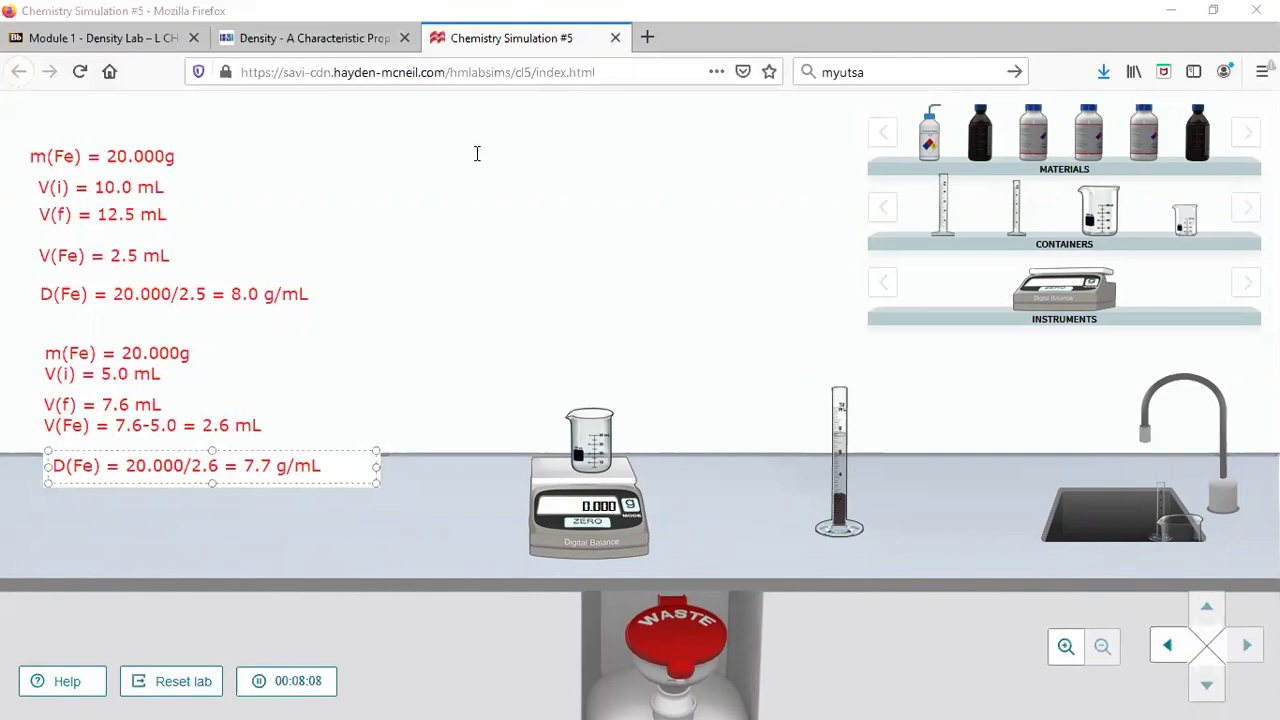
click(370, 318)
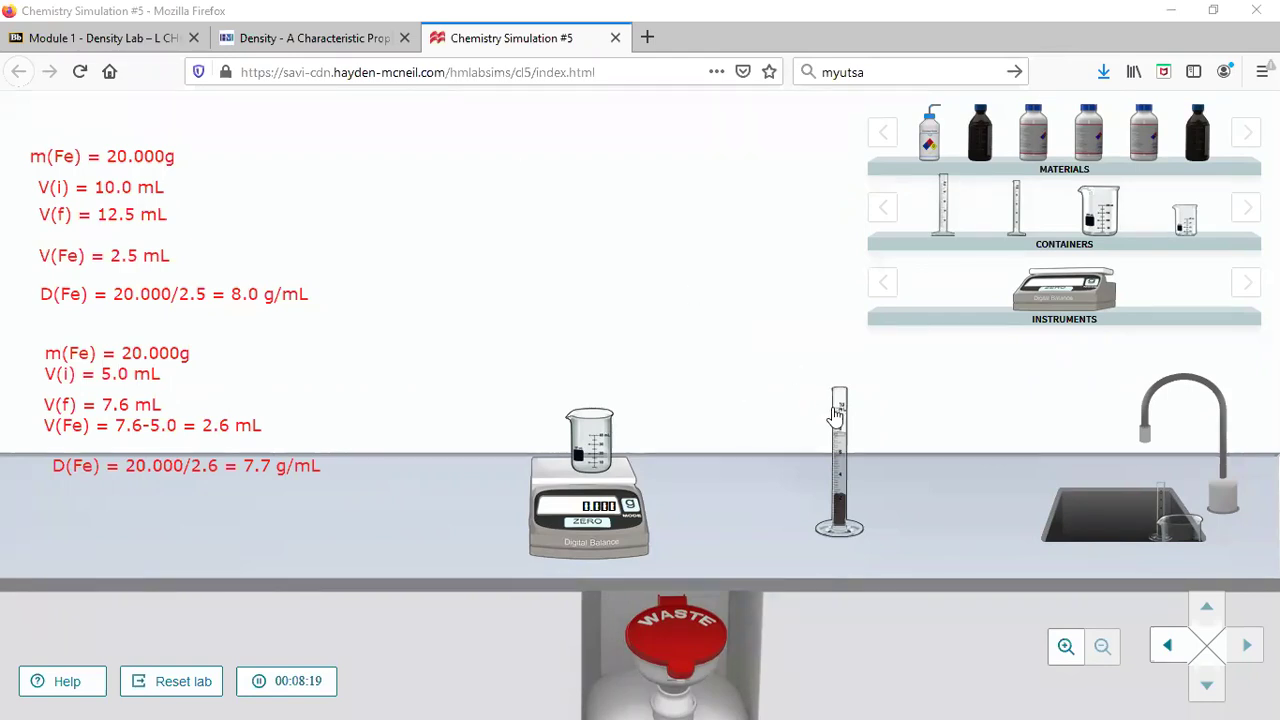
- Dump the 10 mL cylinder into the waste, then place the cylinder and 50 mL beaker in the sink
drag(839, 460, 663, 639)
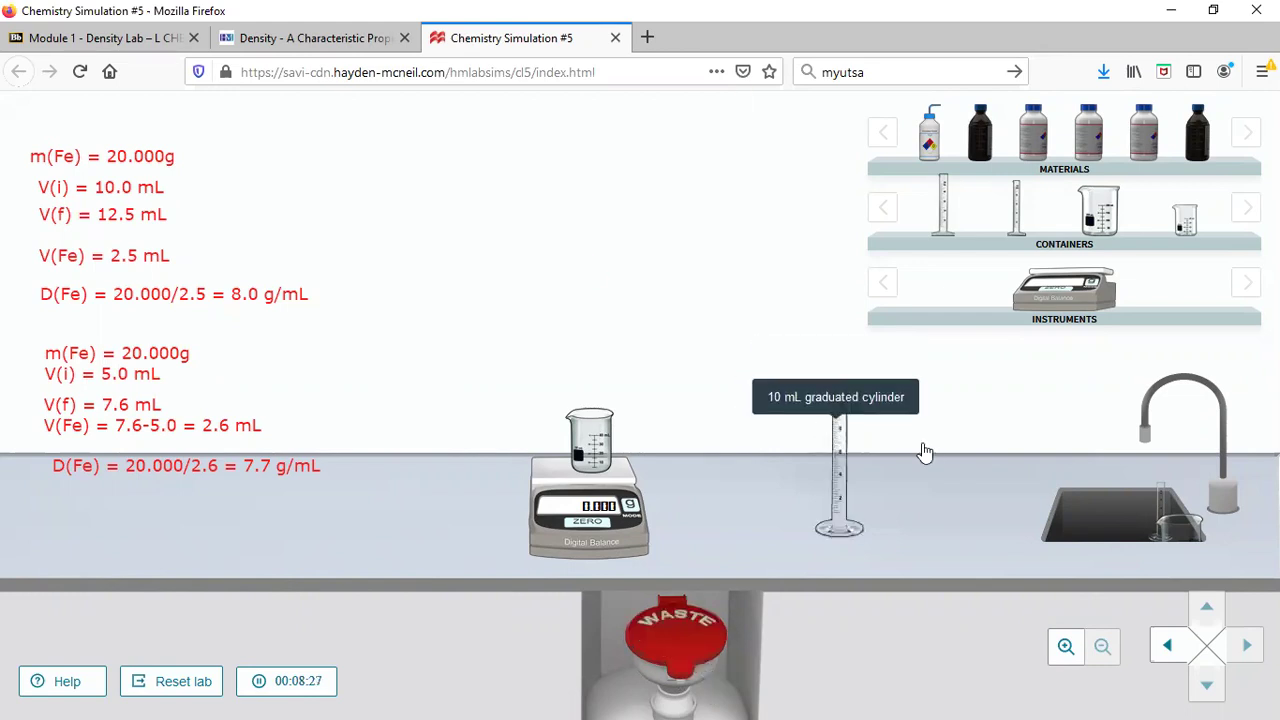
click(1149, 471)
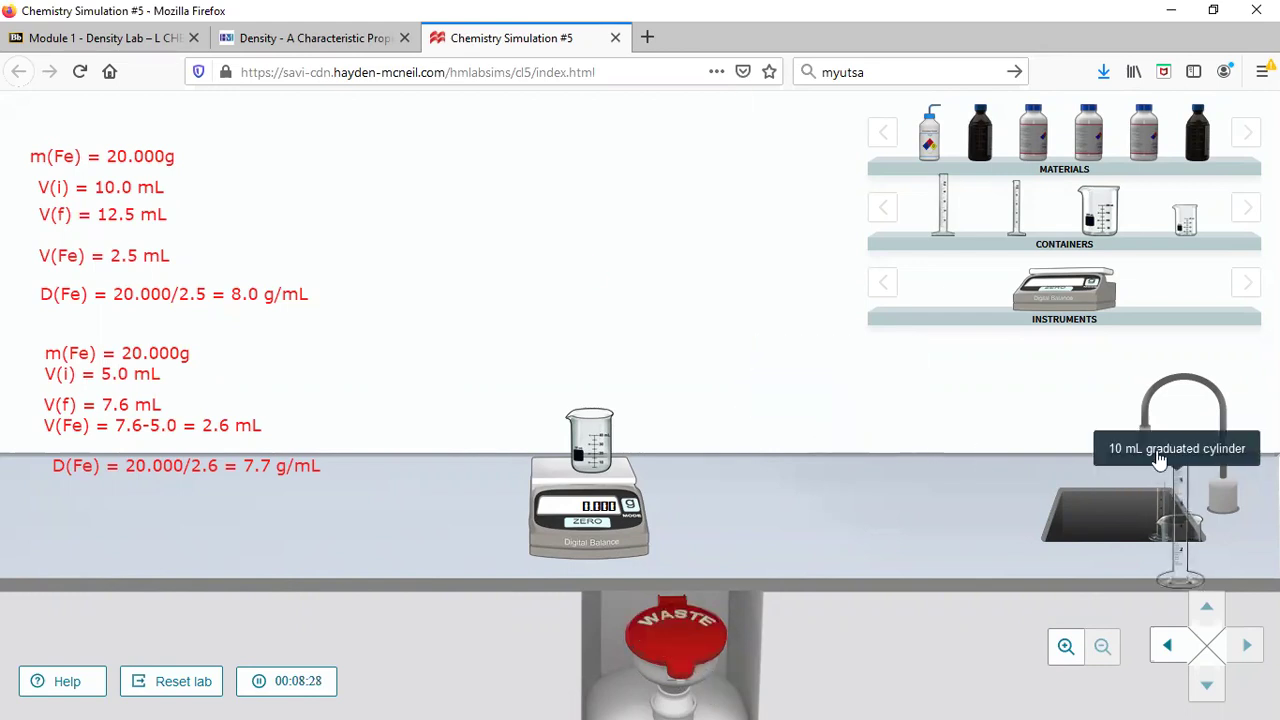
click(598, 447)
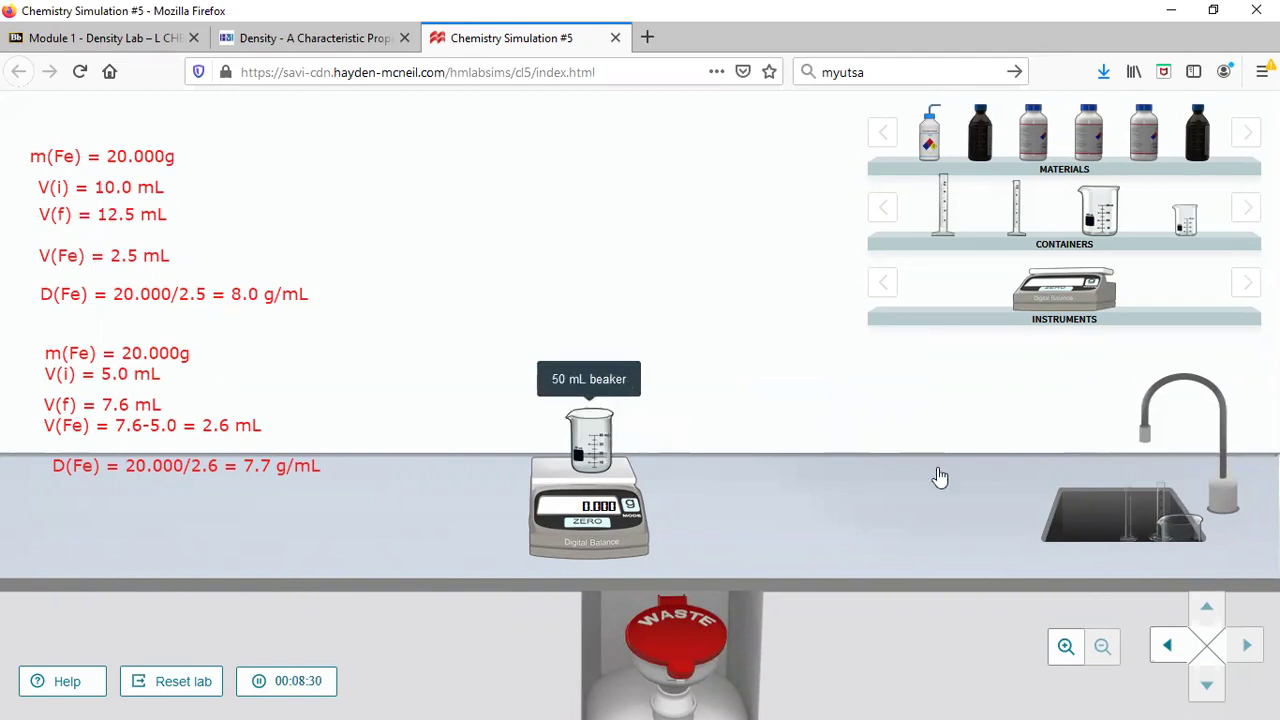
click(1083, 505)
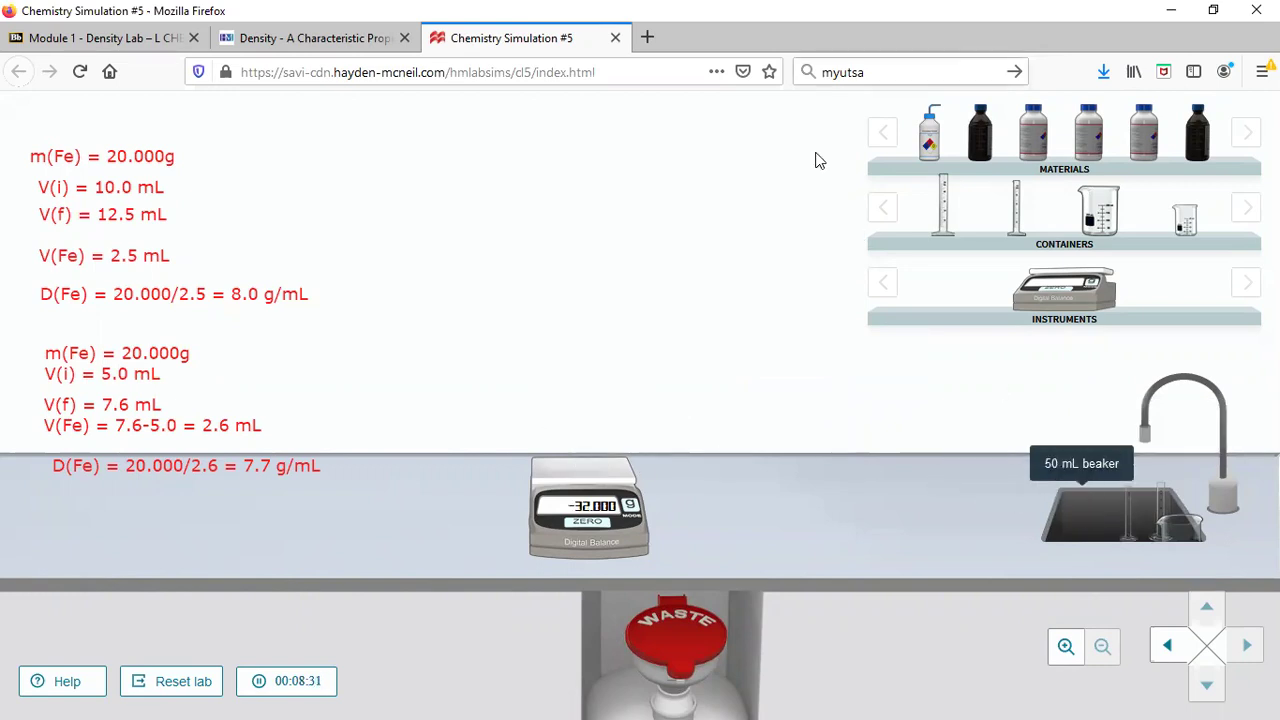